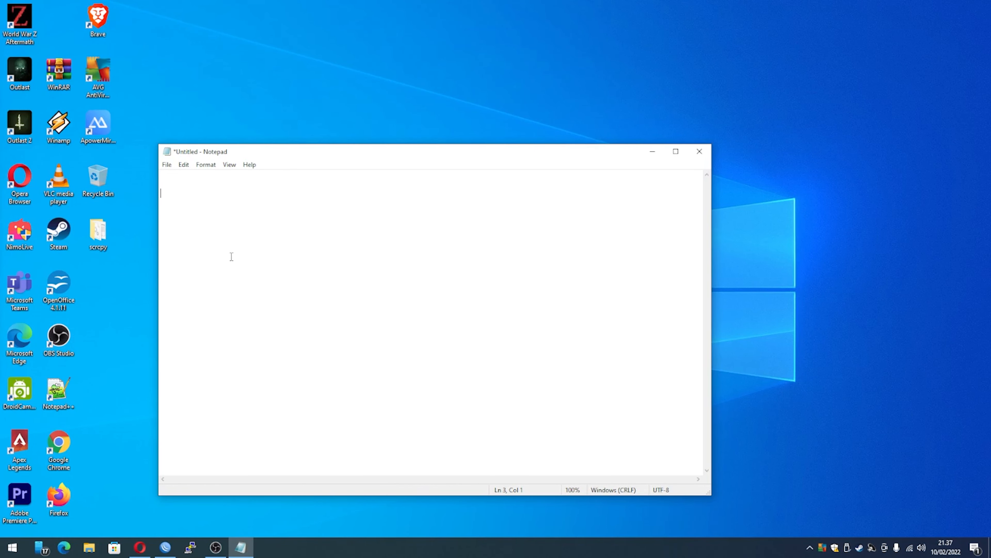
- Type the topology line ISP===MIKROTIK===SWITCH===OPEN-WRT in Notepad
{"action": "left_click_drag", "start_coordinate": [300, 151], "coordinate": [280, 183]}
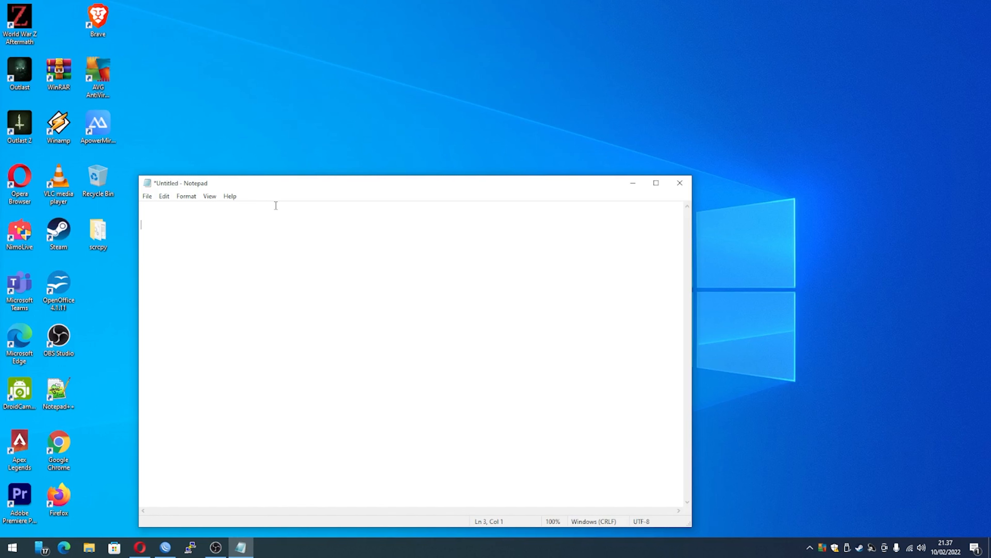
{"action": "type", "text": "ISP==========MIKROTIK==========="}
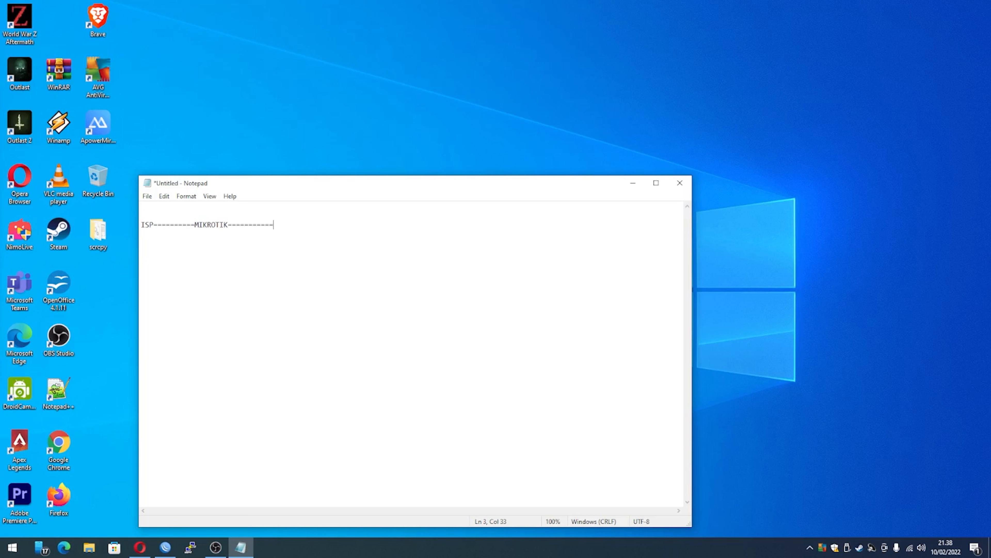
{"action": "type", "text": "SWITCH==========OPENWRT"}
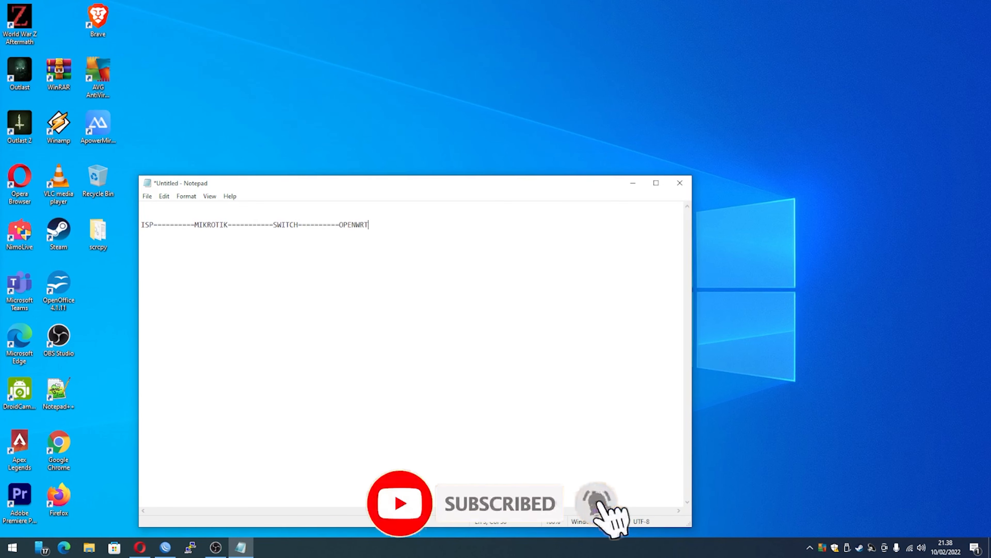
{"action": "key", "text": "BackSpace"}
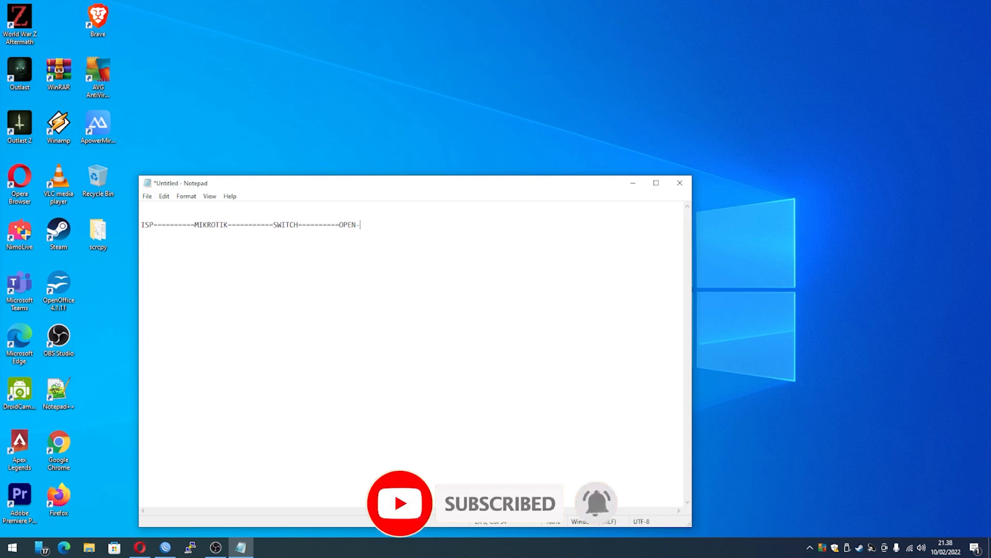
{"action": "type", "text": "-WRT"}
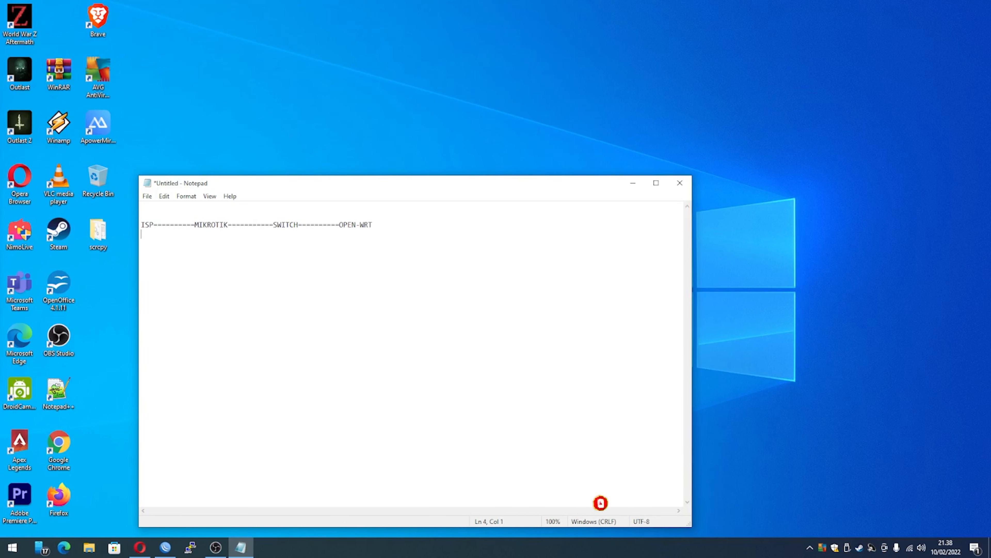
{"action": "key", "text": "Return"}
- Add the lines 'HAP AC2' and 'PPPOE VLAN 111' beneath MIKROTIK
{"action": "type", "text": "H"}
{"action": "key", "text": "BackSpace"}
{"action": "type", "text": "HACP"}
{"action": "key", "text": "BackSpace"}
{"action": "key", "text": "BackSpace"}
{"action": "type", "text": "P AC2"}
{"action": "key", "text": "Return"}
{"action": "type", "text": "PPPOE V"}
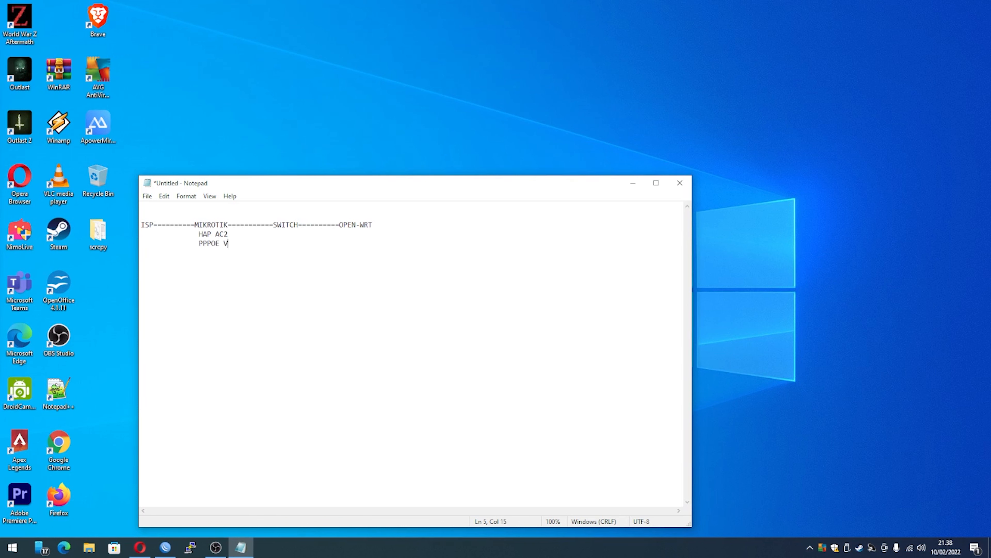
{"action": "type", "text": "LAN 111"}
- Type 'HOTSPOT VLAN 222' on the line below PPPOE VLAN 111
{"action": "type", "text": "H"}
{"action": "type", "text": "OTPSO"}
{"action": "key", "text": "BackSpace"}
{"action": "key", "text": "BackSpace"}
{"action": "type", "text": "SPOT VLAN 222"}
- Add an indented 'HOTSPOT VLAN 333 (RB 750 GR3)' line on its own row
{"action": "key", "text": "Up"}
{"action": "key", "text": "Up"}
{"action": "key", "text": "Up"}
{"action": "left_click", "coordinate": [238, 243]}
{"action": "type", "text": "HOTSPOT"}
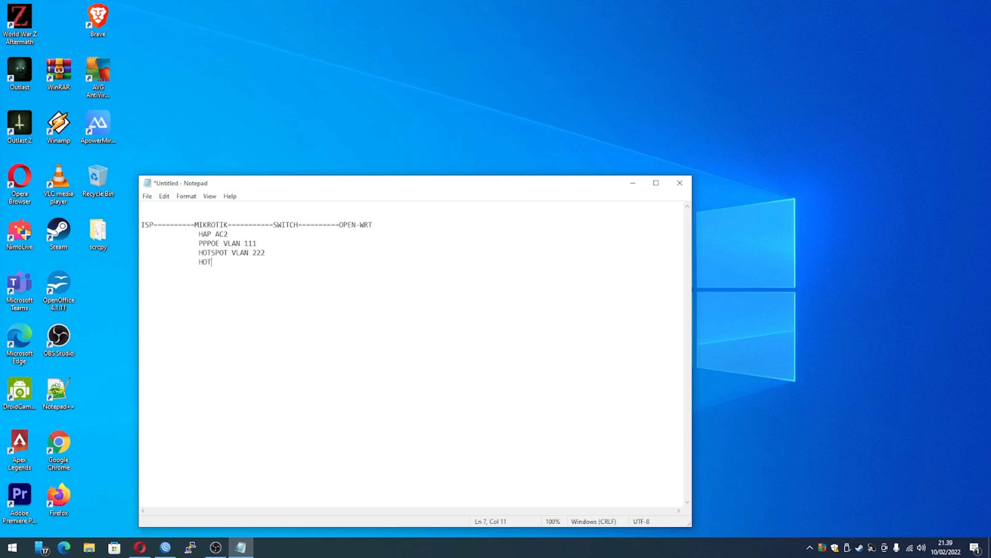
{"action": "type", "text": " VLAN 333"}
{"action": "key", "text": "BackSpace"}
{"action": "key", "text": "BackSpace"}
{"action": "key", "text": "BackSpace"}
{"action": "type", "text": "333 (RB 750 GR3)"}
{"action": "key", "text": "Up"}
{"action": "key", "text": "Up"}
{"action": "key", "text": "Up"}
{"action": "key", "text": "Up"}
{"action": "key", "text": "Up"}
{"action": "key", "text": "Down"}
{"action": "key", "text": "Return"}
{"action": "key", "text": "Tab"}
{"action": "key", "text": "Tab"}
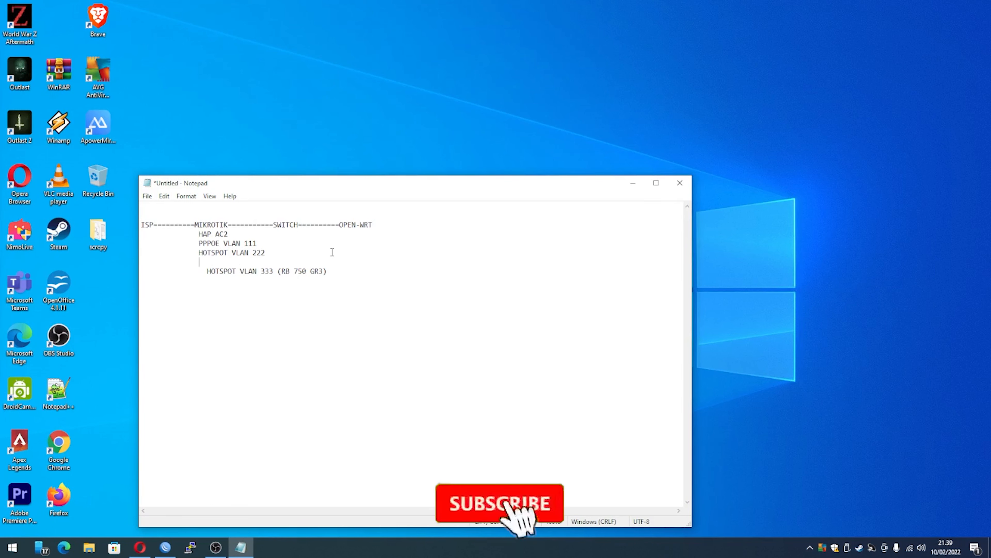
- Write a 'GR 3----SWITCH' link on the blank line above VLAN 333
{"action": "key", "text": "BackSpace"}
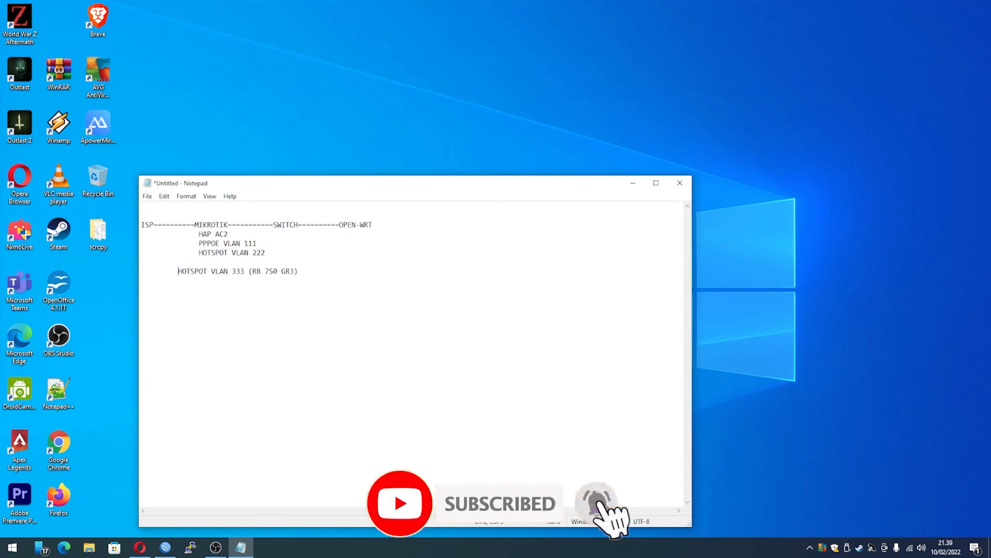
{"action": "key", "text": "Up"}
{"action": "type", "text": "G"}
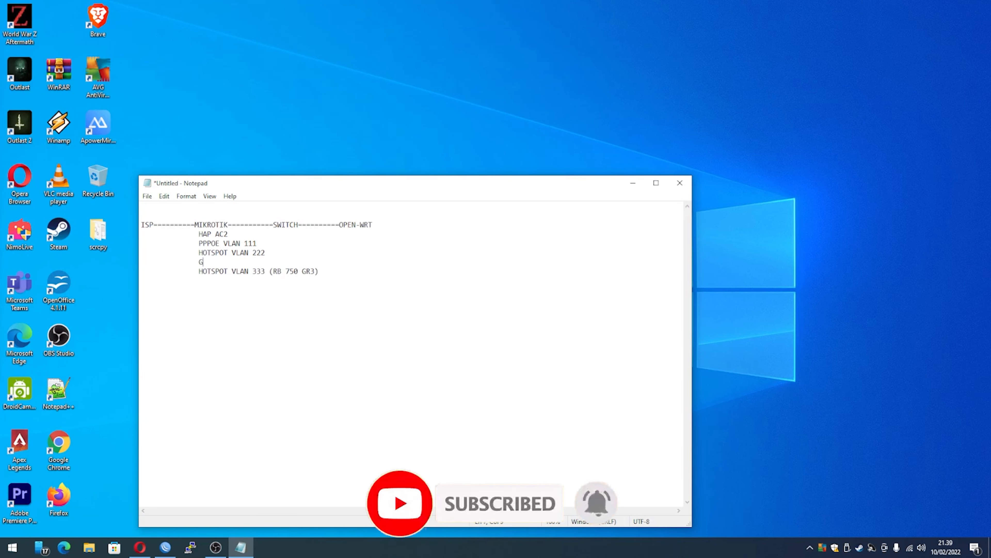
{"action": "type", "text": "R 3"}
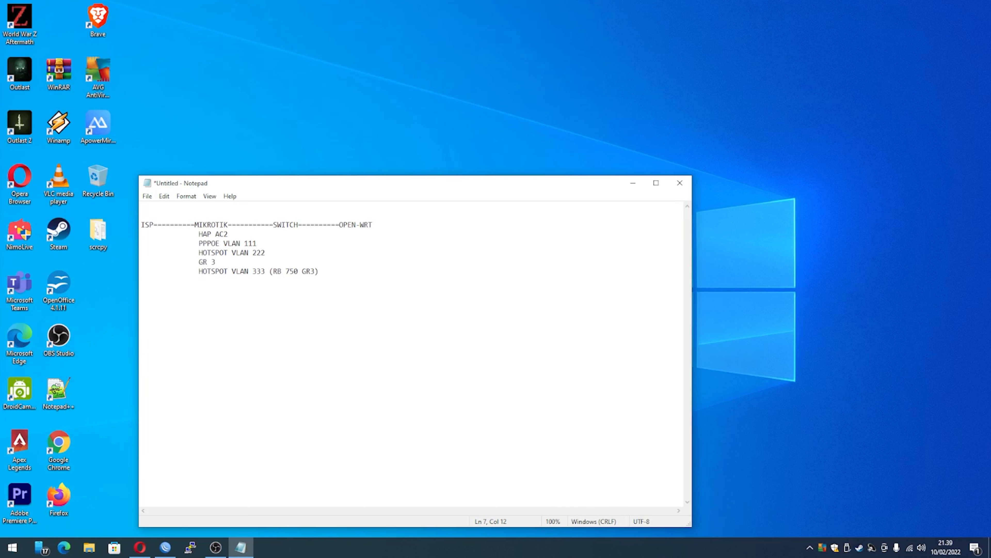
{"action": "type", "text": "---------------"}
{"action": "key", "text": "BackSpace"}
{"action": "type", "text": "SWI"}
{"action": "key", "text": "BackSpace"}
{"action": "key", "text": "BackSpace"}
{"action": "key", "text": "BackSpace"}
{"action": "type", "text": "SWITCH"}
- Mark the VLAN 222 line with '+', add '(KLIEN)' before OPEN-WRT, and bring WinBox forward
{"action": "left_click", "coordinate": [332, 253]}
{"action": "type", "text": "+"}
{"action": "type", "text": "----------"}
{"action": "type", "text": " (KLIEN)"}
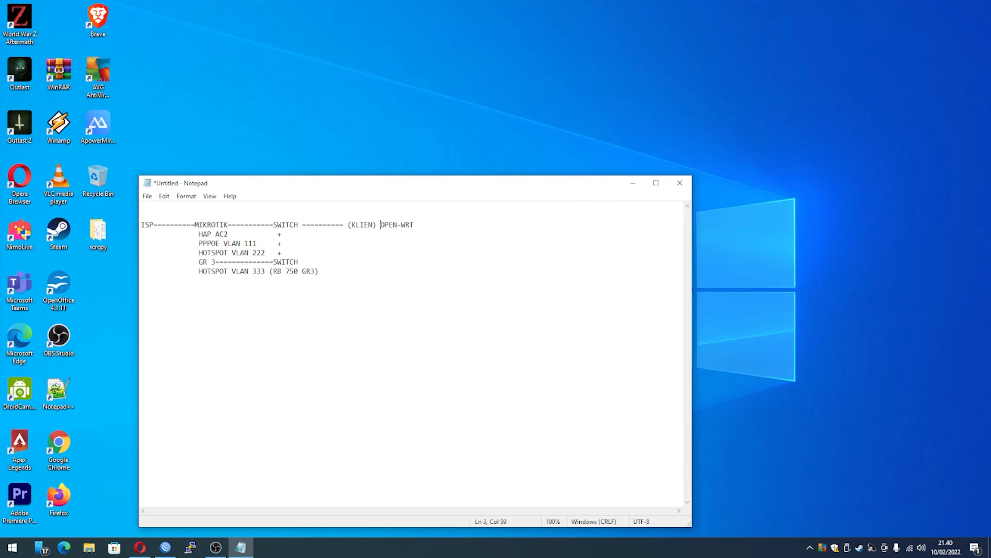
{"action": "key", "text": "alt+Tab"}
{"action": "left_click_drag", "start_coordinate": [0, 24], "coordinate": [325, 109]}
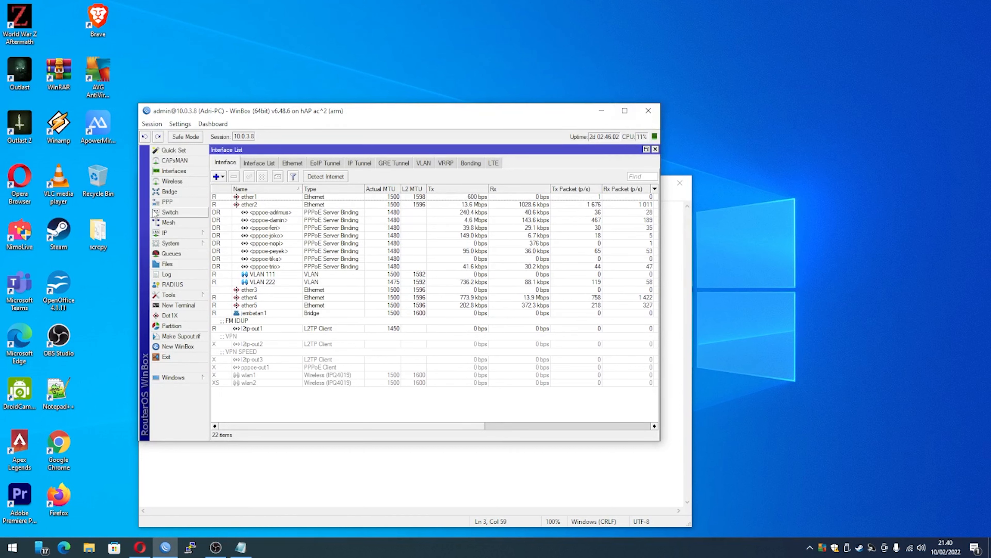
- Review the PPPoE server services bound to VLAN 111 and VLAN 222
{"action": "left_click", "coordinate": [168, 202]}
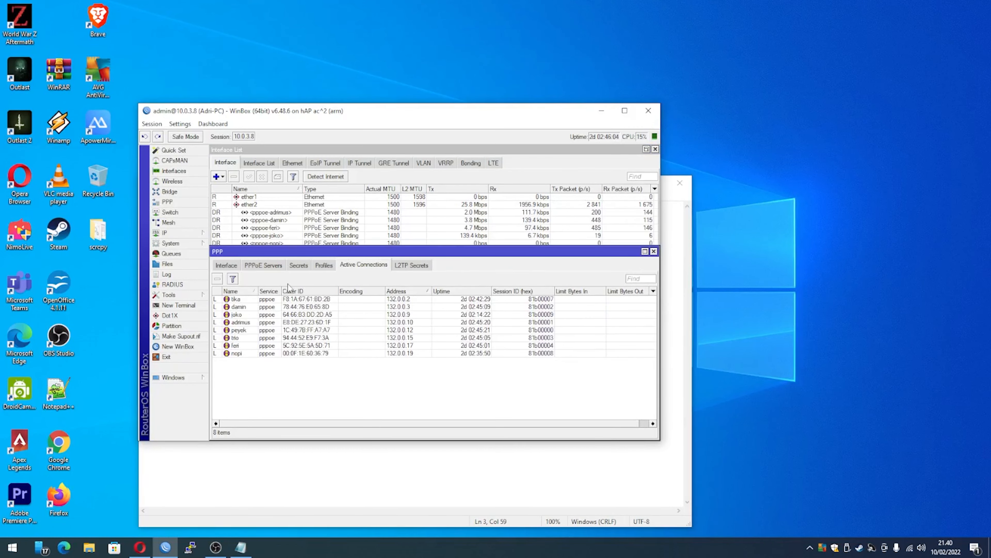
{"action": "left_click", "coordinate": [264, 265]}
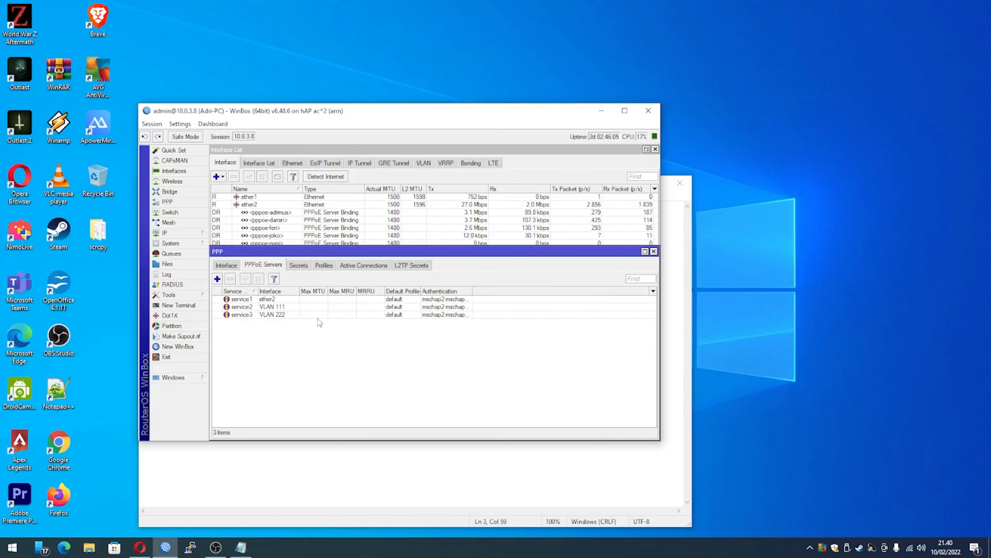
{"action": "left_click", "coordinate": [280, 307]}
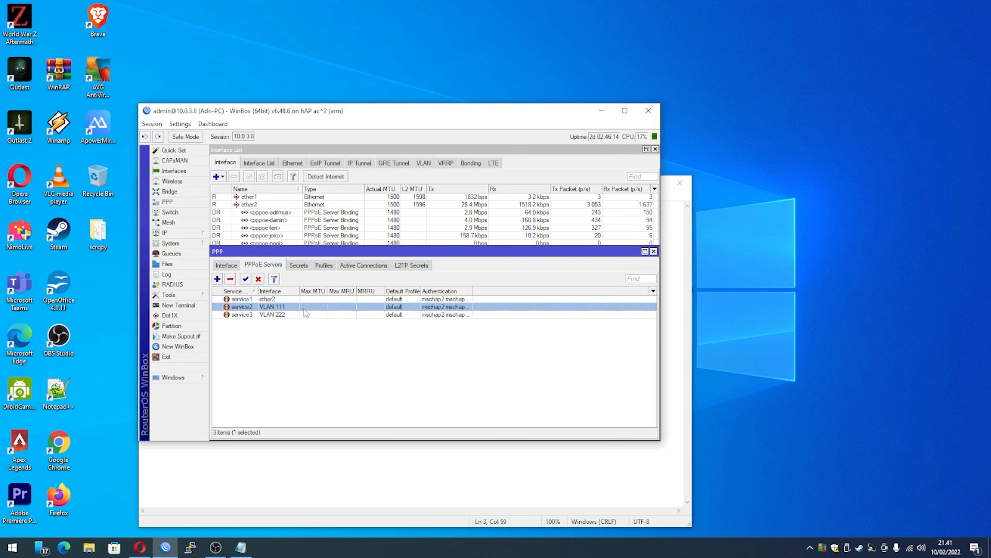
{"action": "left_click", "coordinate": [304, 315]}
{"action": "left_click", "coordinate": [305, 309]}
{"action": "left_click", "coordinate": [305, 313]}
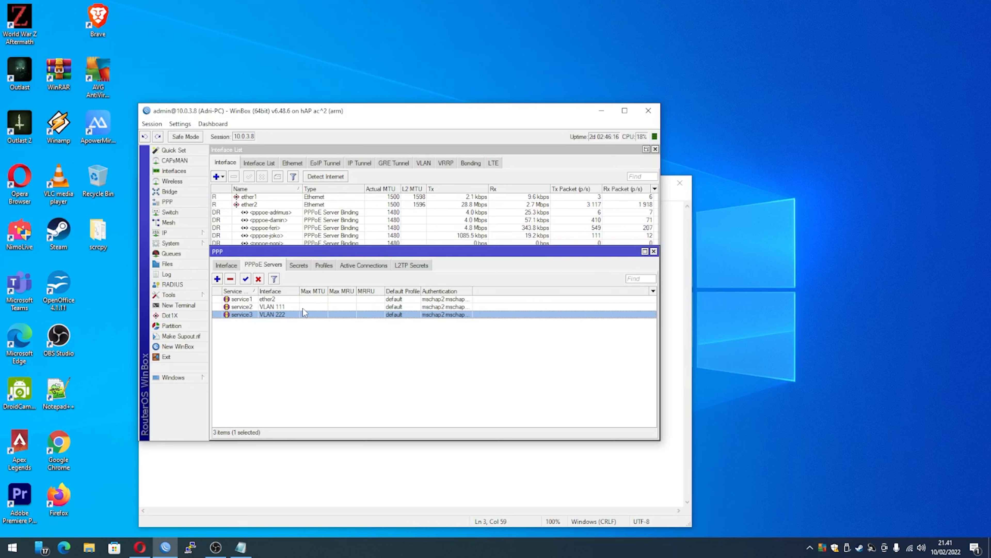
{"action": "left_click", "coordinate": [303, 309]}
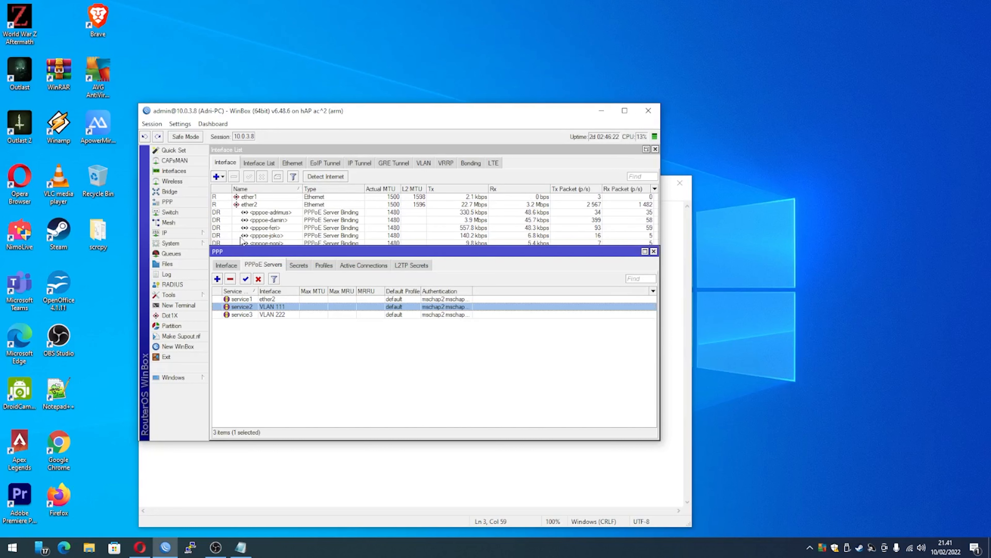
- Check the PPP interfaces list and scroll through the 28 PPP secrets
{"action": "left_click", "coordinate": [233, 268]}
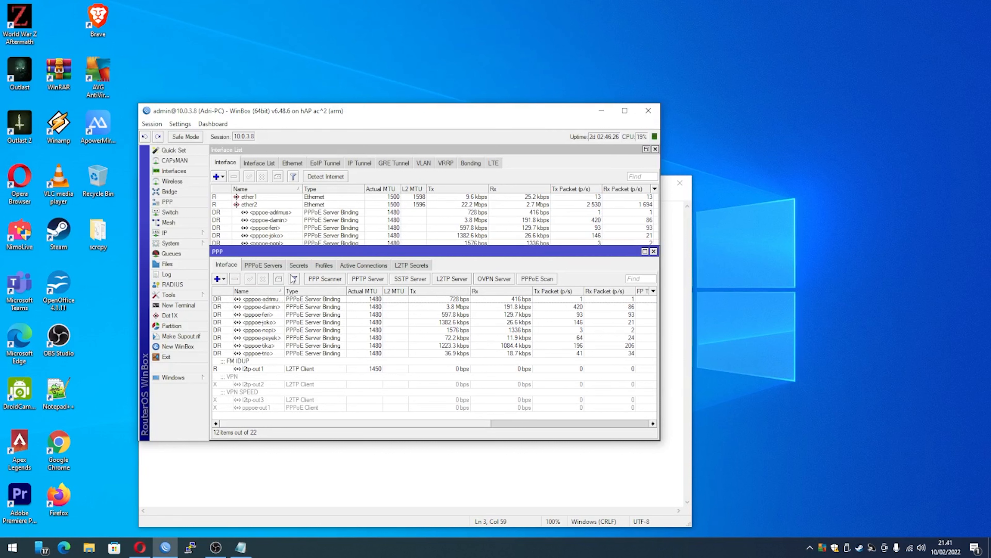
{"action": "left_click", "coordinate": [299, 265]}
{"action": "scroll", "coordinate": [312, 371], "scroll_direction": "down", "scroll_amount": 4}
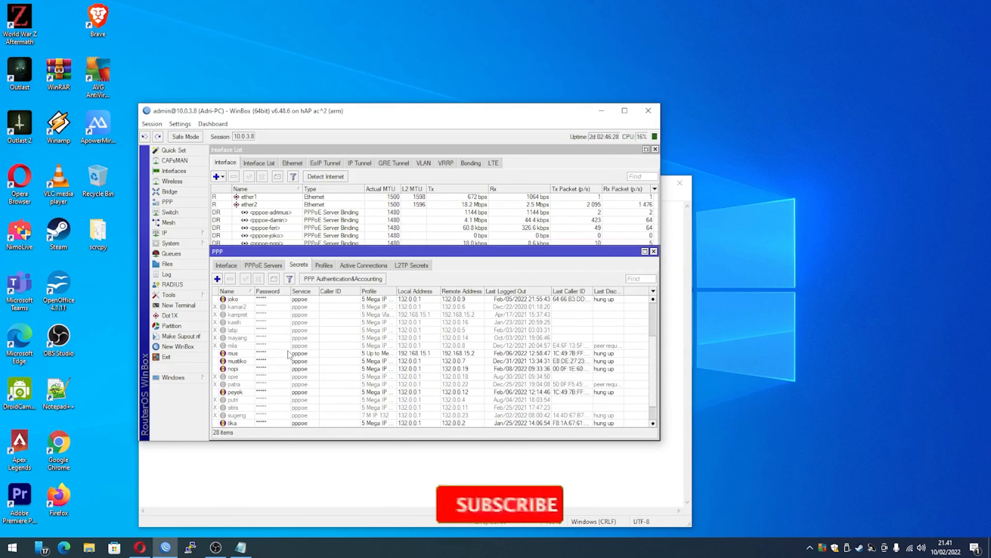
{"action": "scroll", "coordinate": [343, 394], "scroll_direction": "up", "scroll_amount": 2}
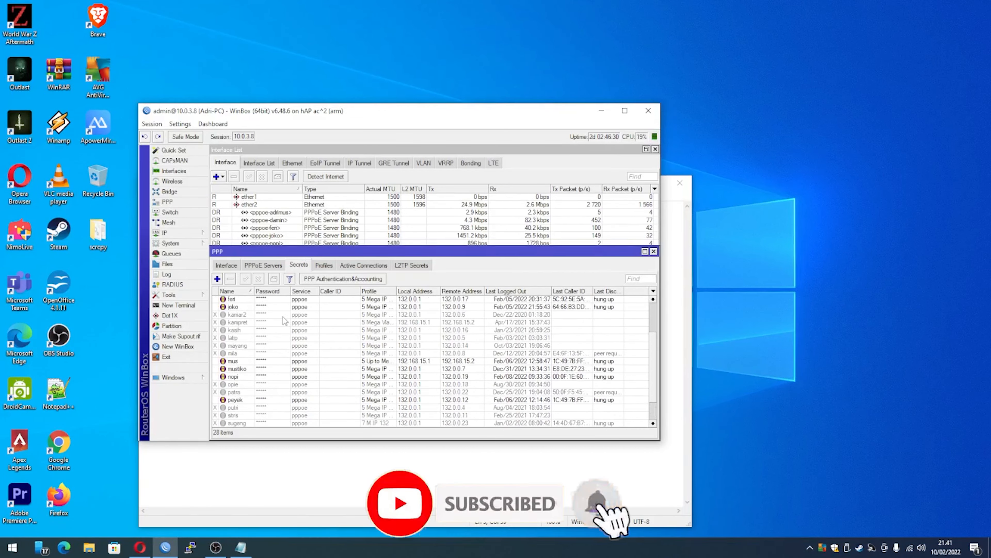
{"action": "left_click", "coordinate": [192, 232]}
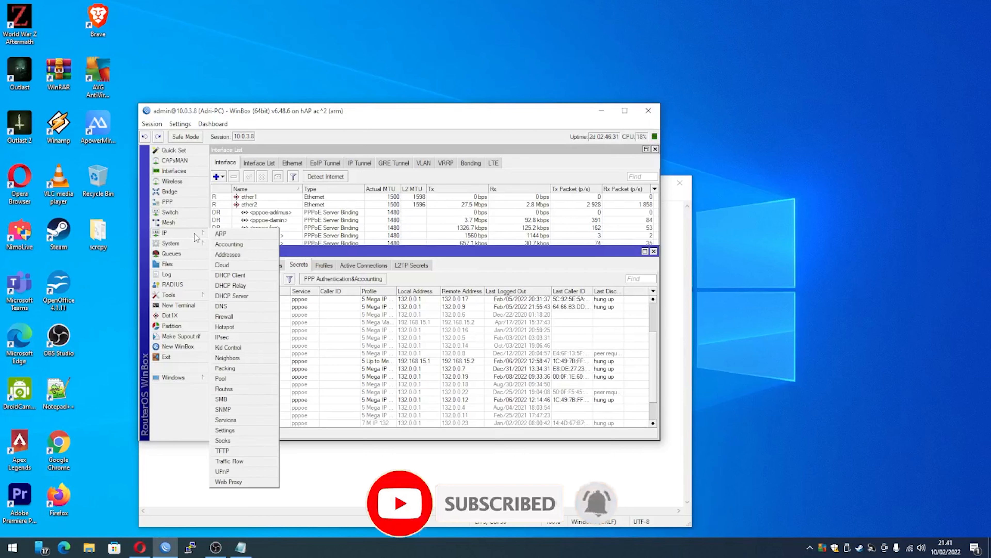
- Inspect VLAN 111's 192.168.15.1/24 address and secrets sorted by remote address, then close both windows
{"action": "left_click", "coordinate": [239, 254]}
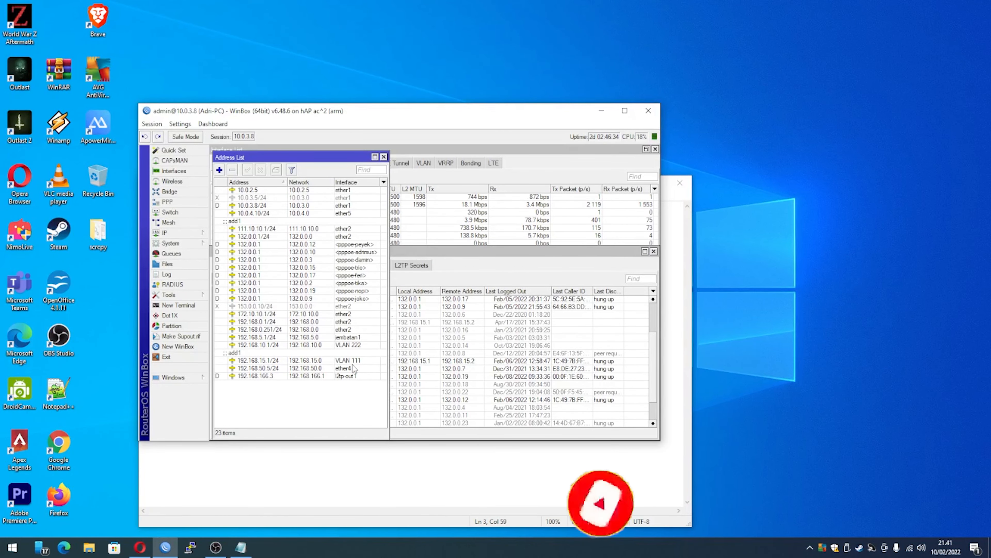
{"action": "left_click", "coordinate": [259, 361]}
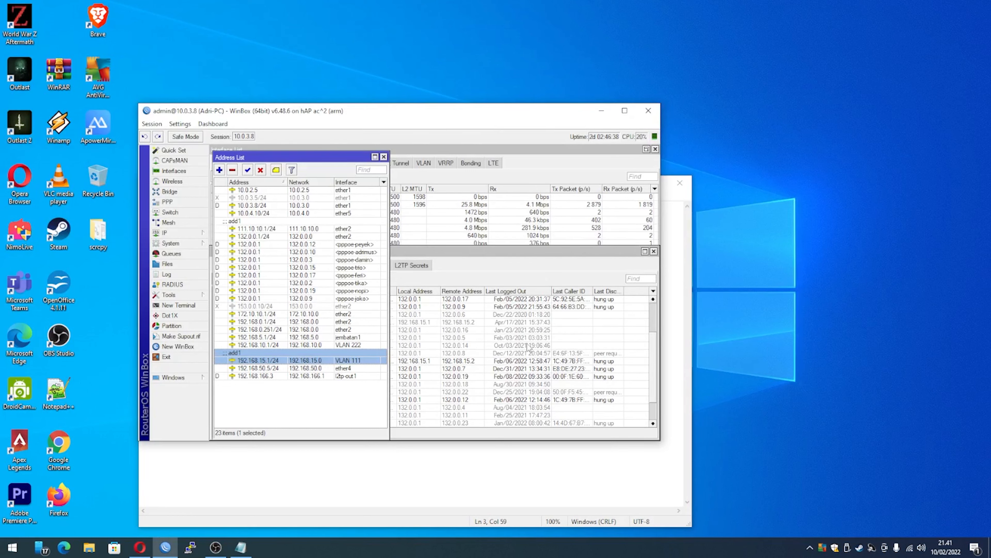
{"action": "left_click", "coordinate": [496, 368]}
{"action": "scroll", "coordinate": [374, 394], "scroll_direction": "down", "scroll_amount": 1}
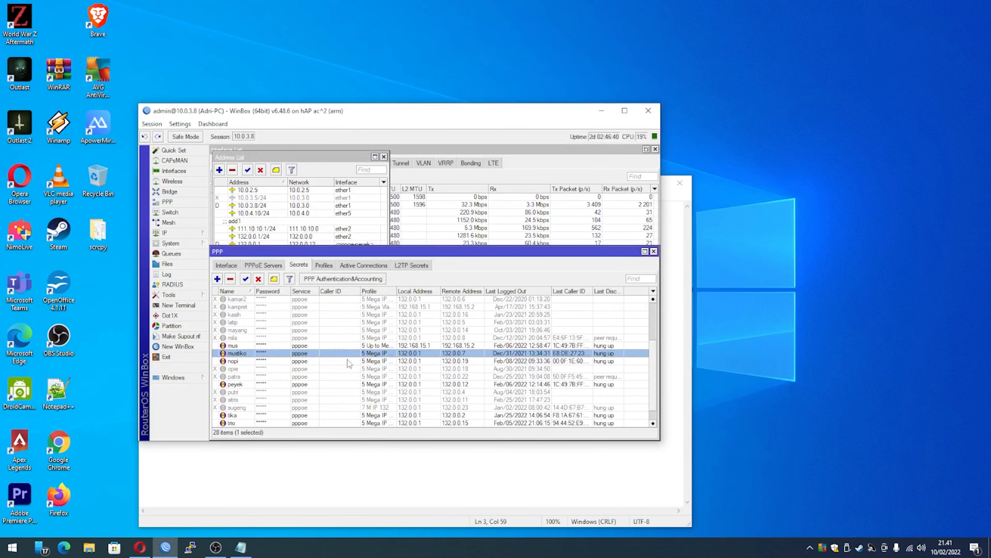
{"action": "left_click", "coordinate": [452, 293]}
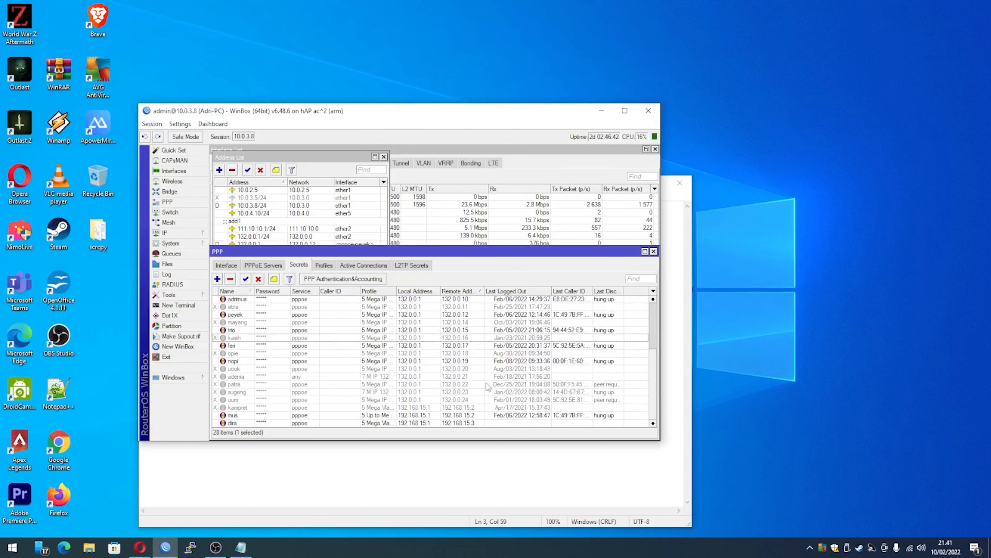
{"action": "scroll", "coordinate": [463, 330], "scroll_direction": "down", "scroll_amount": 1}
{"action": "left_click", "coordinate": [421, 416]}
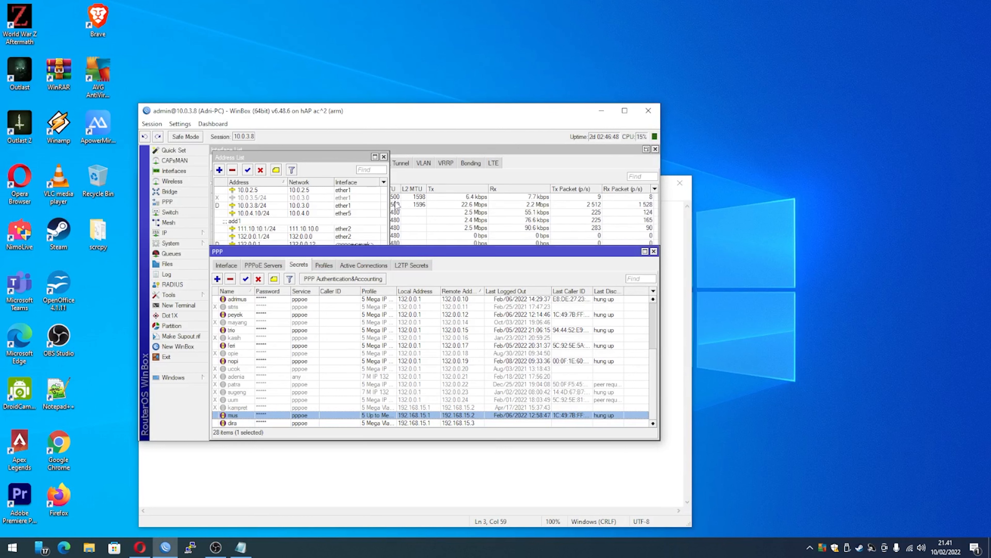
{"action": "left_click", "coordinate": [384, 156]}
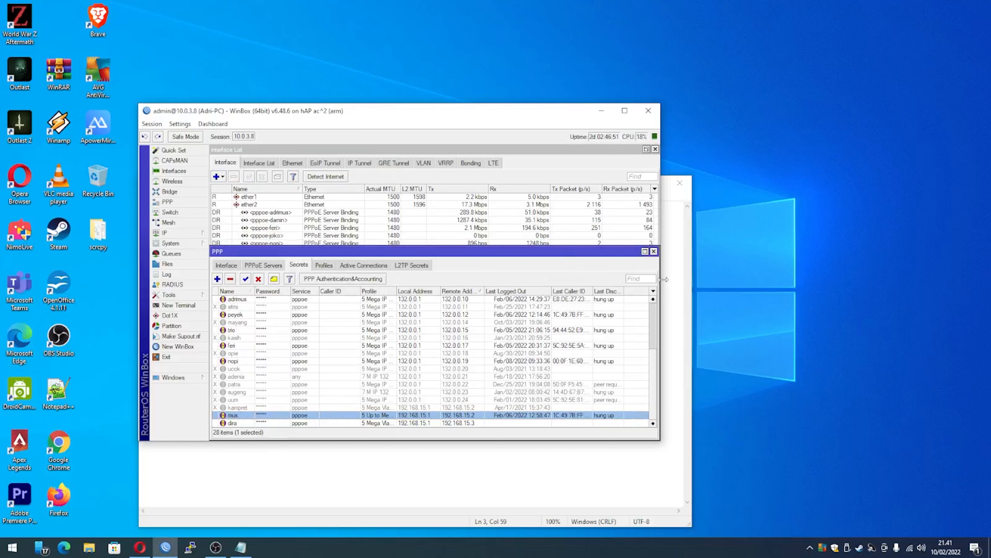
{"action": "left_click", "coordinate": [654, 252]}
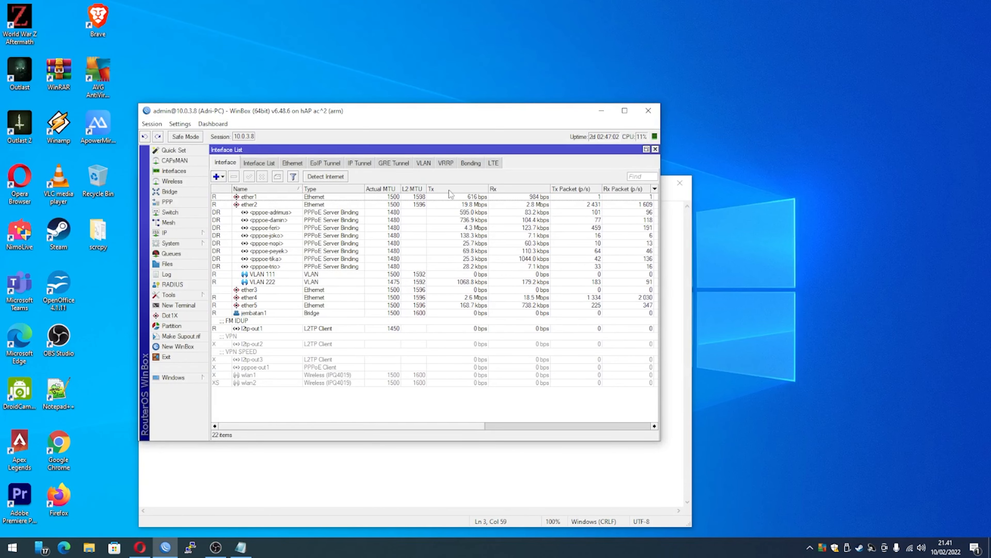
- Move WinBox aside so Opera shows the LuCI login page at 192.168.1.1
{"action": "left_click_drag", "start_coordinate": [397, 117], "coordinate": [440, 160]}
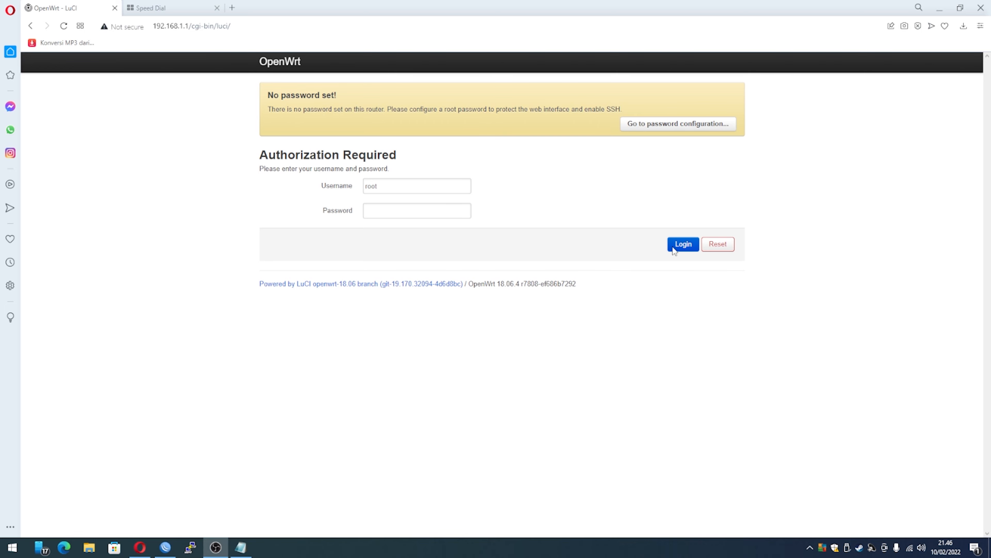
- Log in to LuCI, go to Network > Switch and set WAN to off in VLAN 1
{"action": "left_click", "coordinate": [685, 250]}
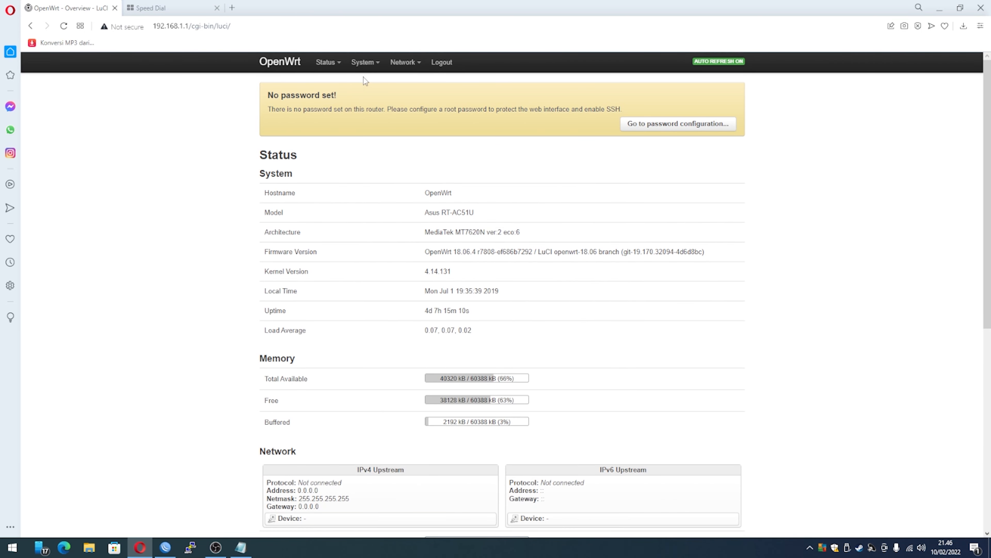
{"action": "mouse_move", "coordinate": [405, 62]}
{"action": "left_click", "coordinate": [411, 112]}
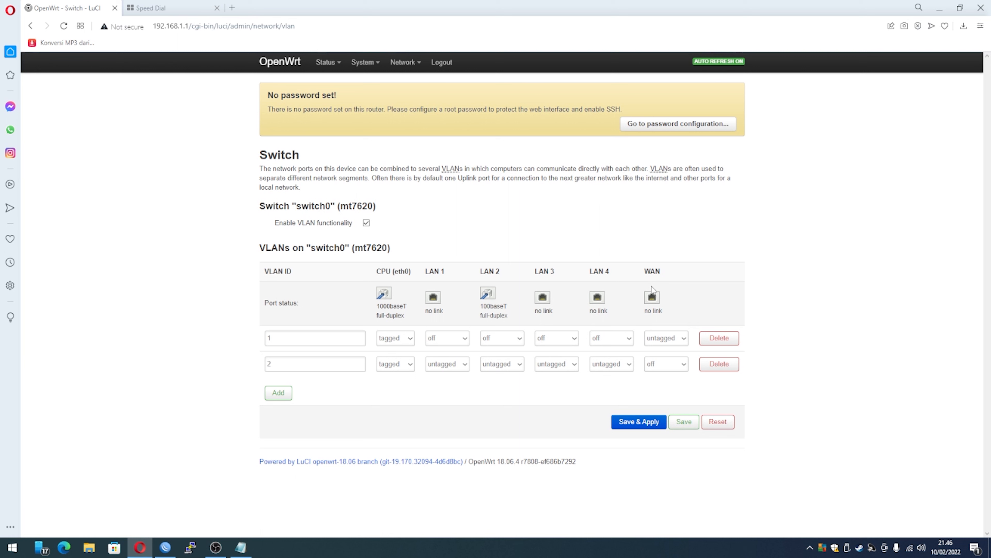
{"action": "left_click", "coordinate": [679, 342]}
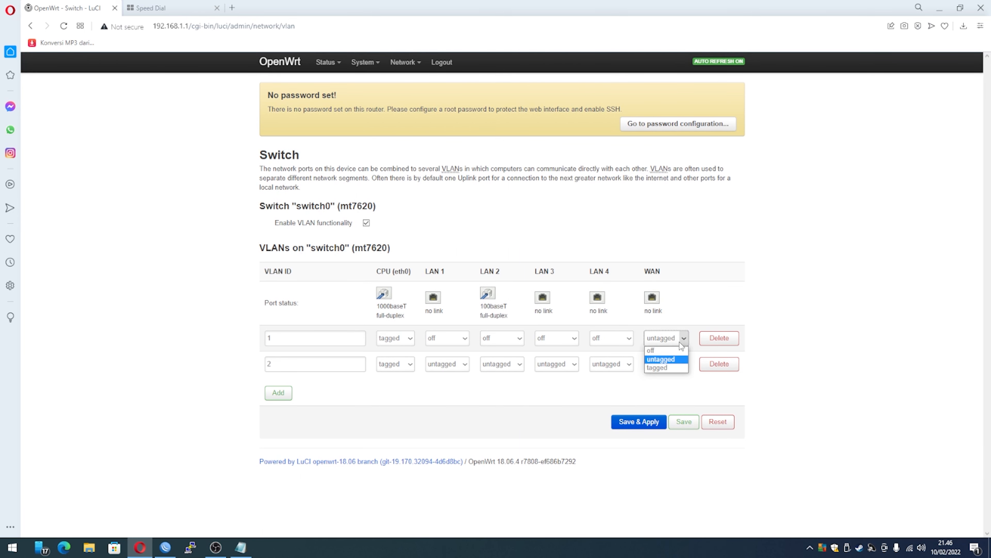
{"action": "left_click", "coordinate": [659, 351]}
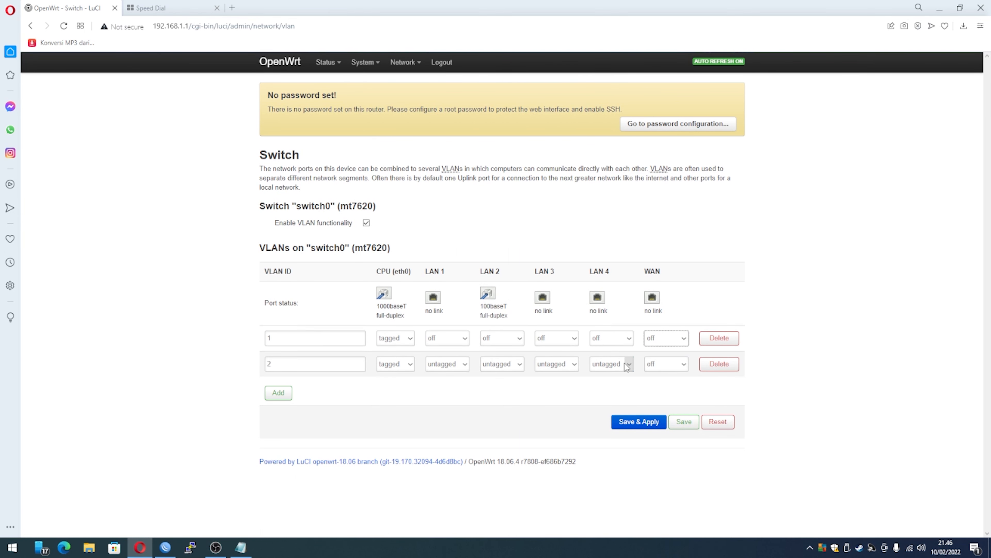
- Make LAN 4 untagged in VLAN 1, remove it from VLAN 2, and save and apply
{"action": "left_click", "coordinate": [625, 339]}
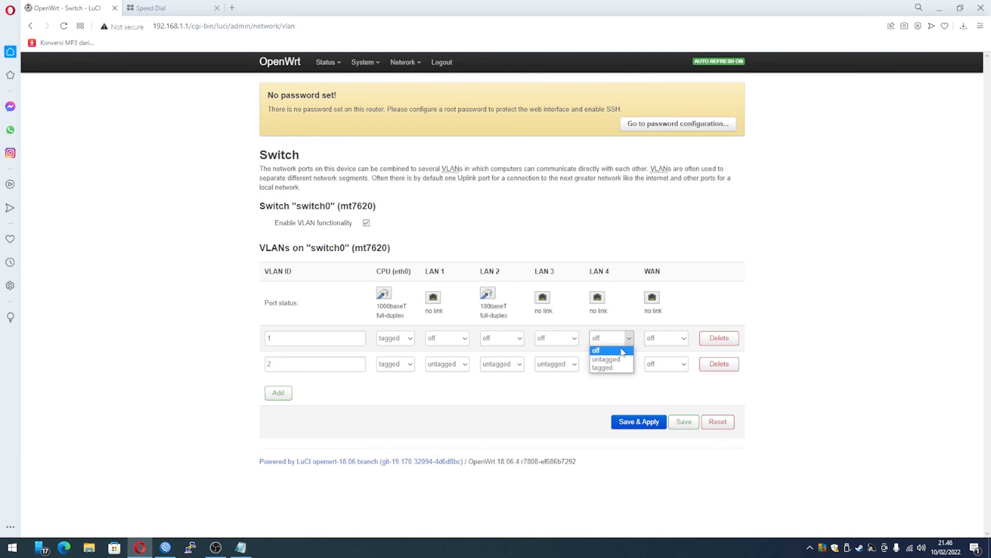
{"action": "left_click", "coordinate": [617, 368]}
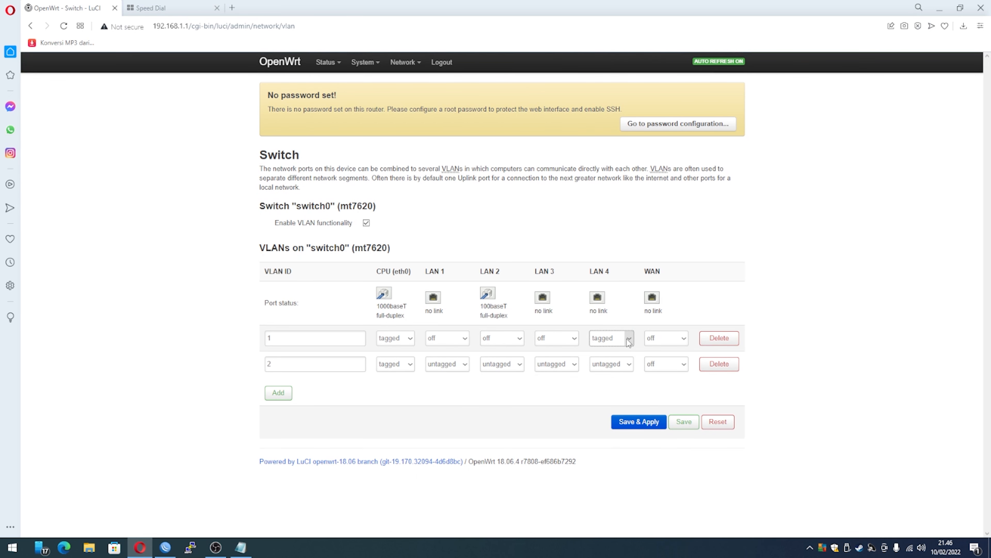
{"action": "left_click", "coordinate": [628, 338]}
{"action": "left_click", "coordinate": [611, 359]}
{"action": "left_click", "coordinate": [632, 366]}
{"action": "left_click", "coordinate": [597, 376]}
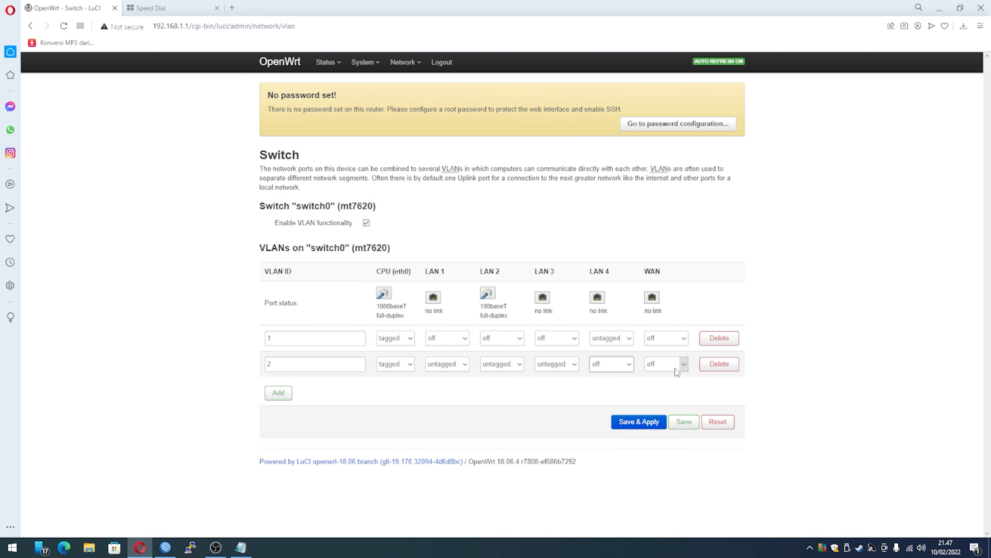
{"action": "left_click", "coordinate": [675, 368]}
{"action": "left_click", "coordinate": [675, 367]}
{"action": "left_click", "coordinate": [640, 423]}
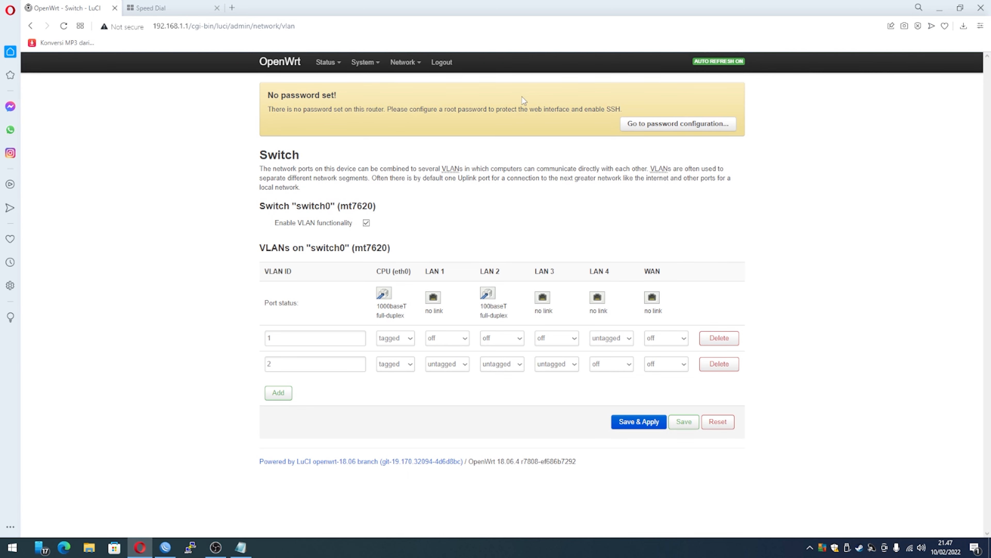
- Add VLAN ID 111 with CPU (eth0) and LAN 4 both tagged, then save and apply
{"action": "mouse_move", "coordinate": [419, 73]}
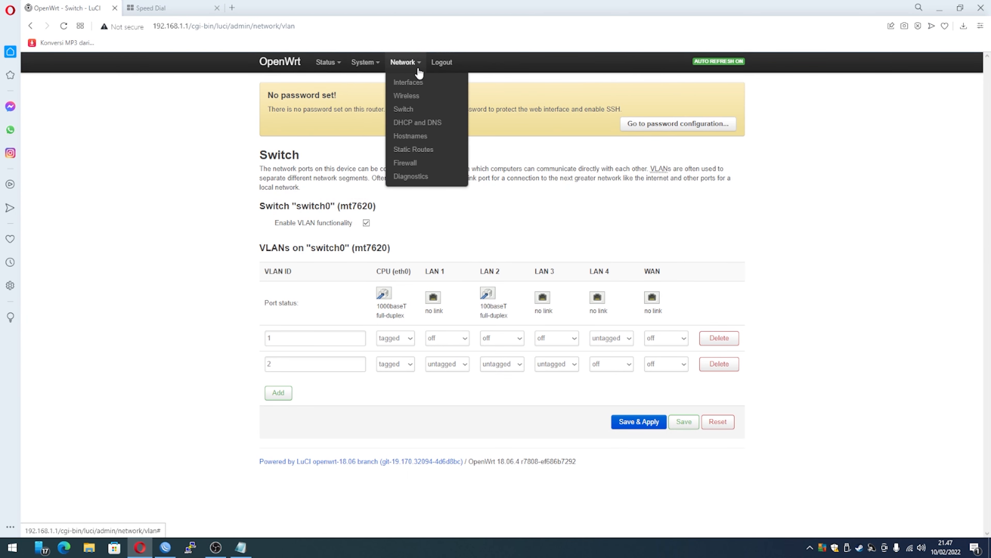
{"action": "left_click", "coordinate": [278, 393]}
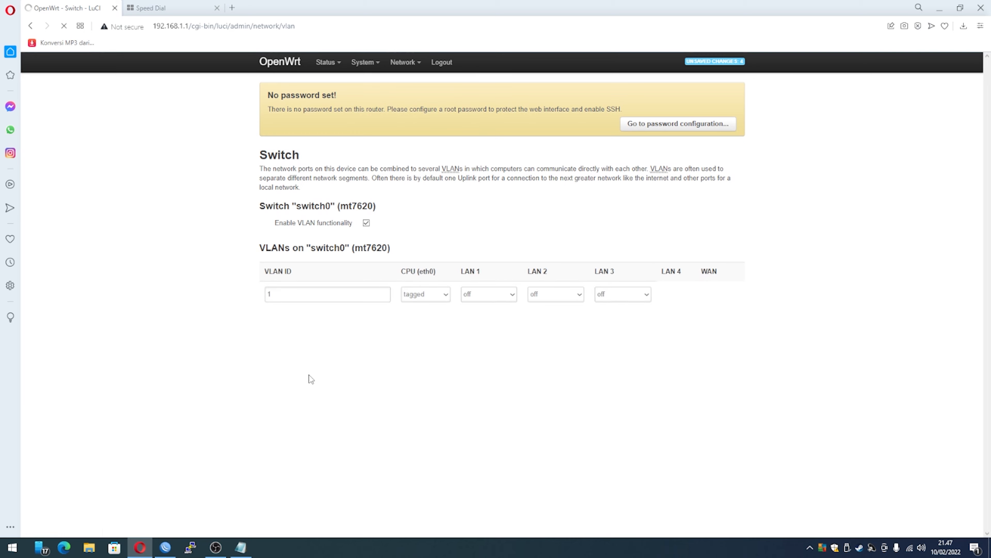
{"action": "left_click", "coordinate": [268, 388]}
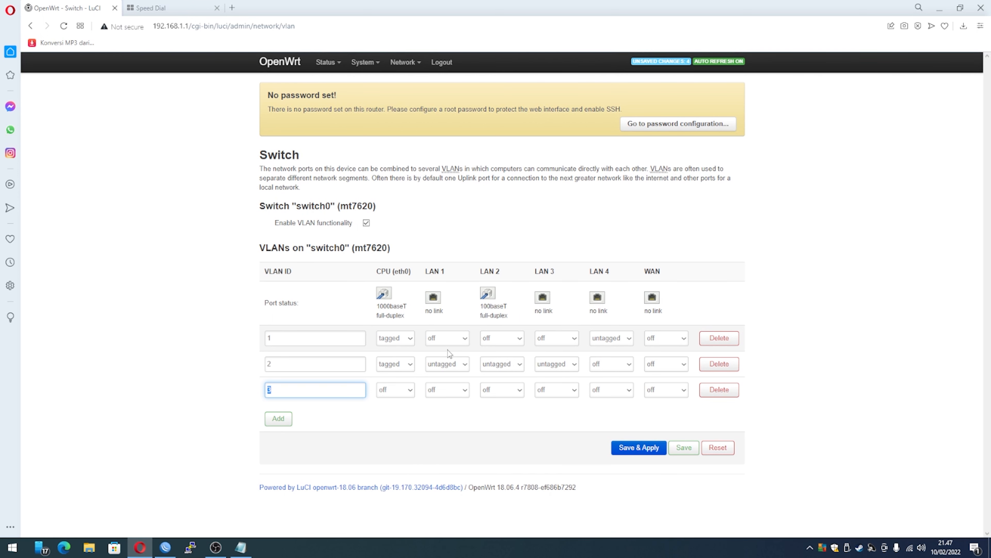
{"action": "type", "text": "111"}
{"action": "left_click", "coordinate": [409, 390]}
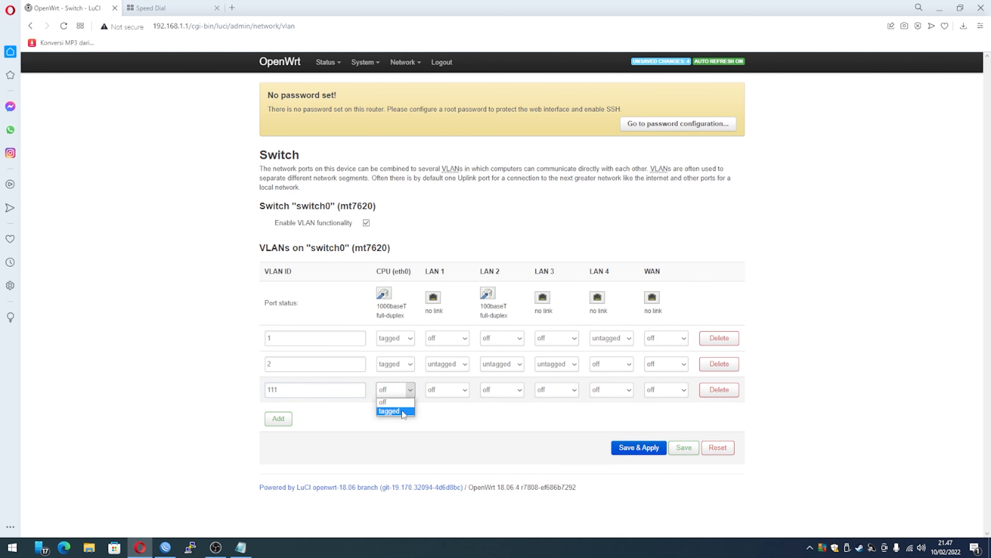
{"action": "left_click", "coordinate": [402, 412]}
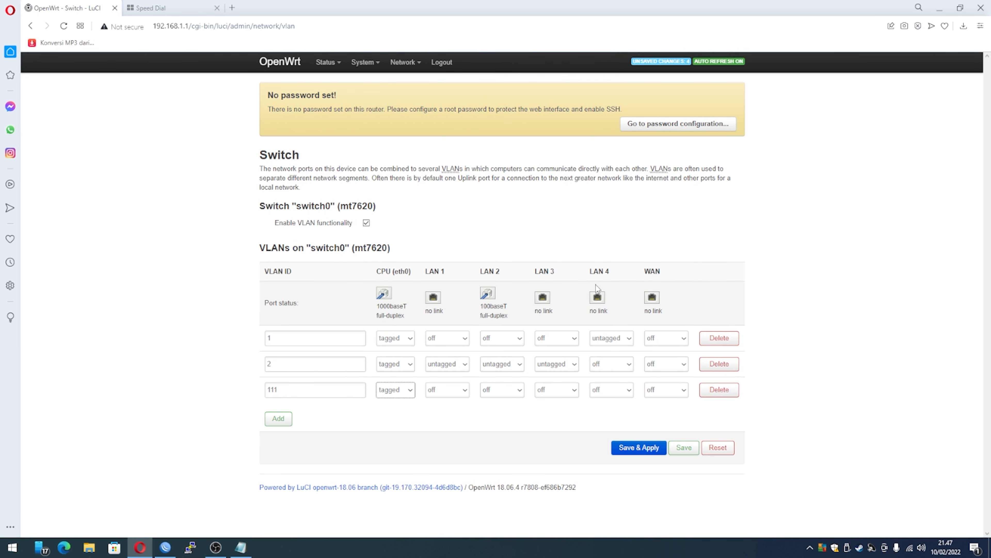
{"action": "left_click", "coordinate": [616, 390]}
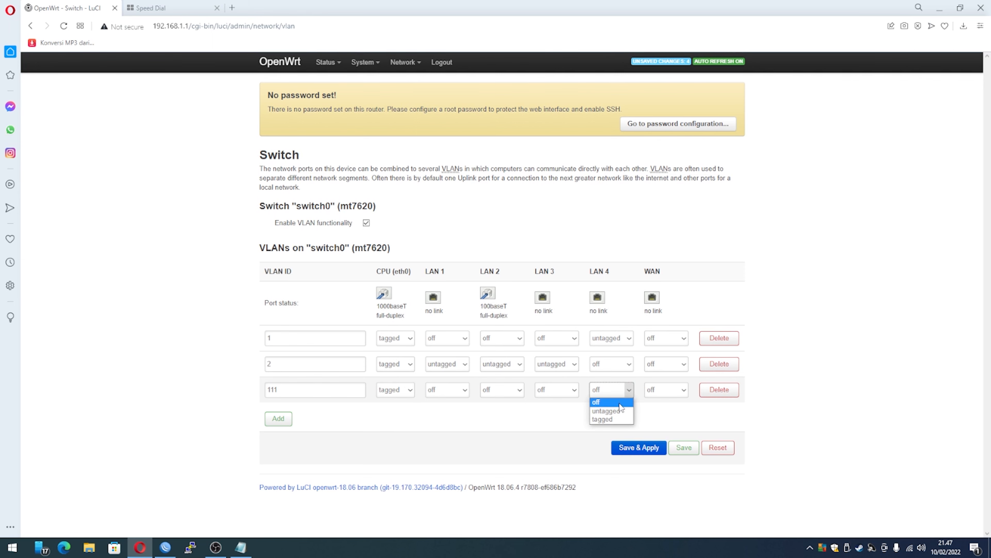
{"action": "left_click", "coordinate": [618, 421]}
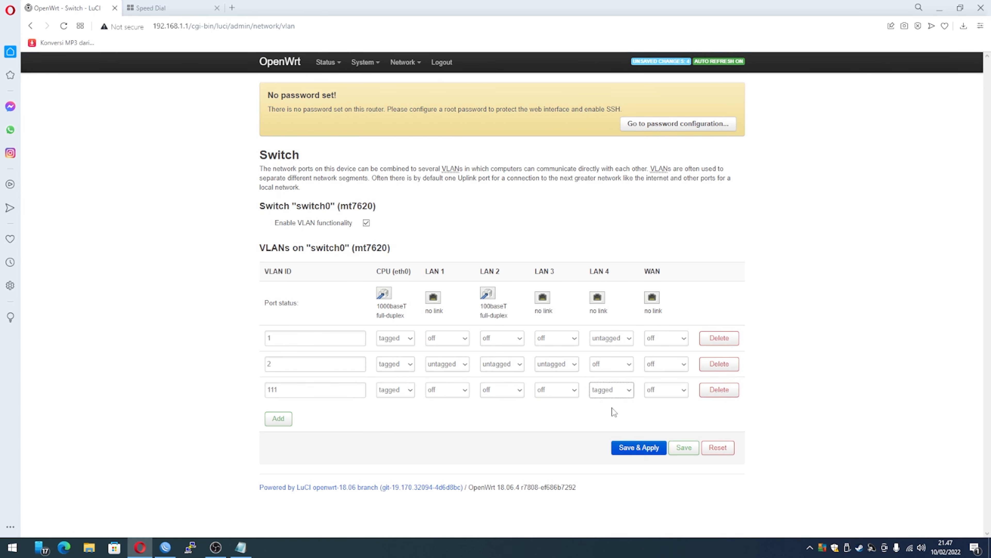
{"action": "left_click", "coordinate": [642, 449]}
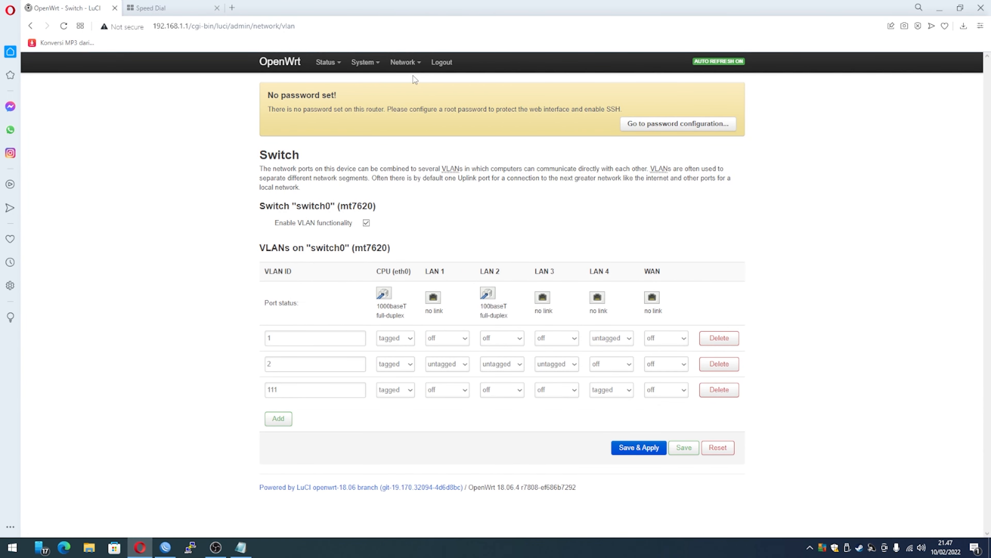
- On Network > Interfaces, delete the WAN6 interface and confirm with OK
{"action": "mouse_move", "coordinate": [405, 63]}
{"action": "left_click", "coordinate": [410, 80]}
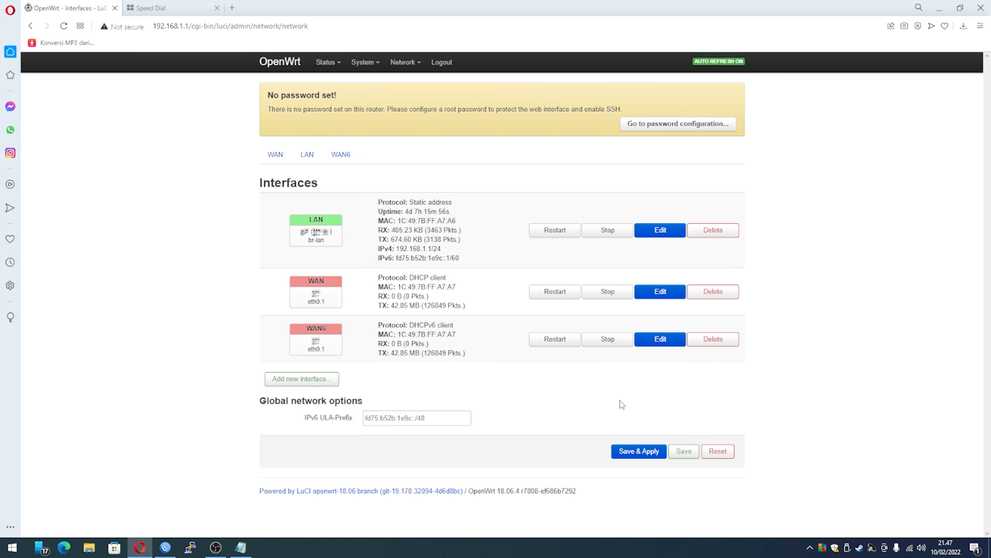
{"action": "left_click", "coordinate": [714, 340]}
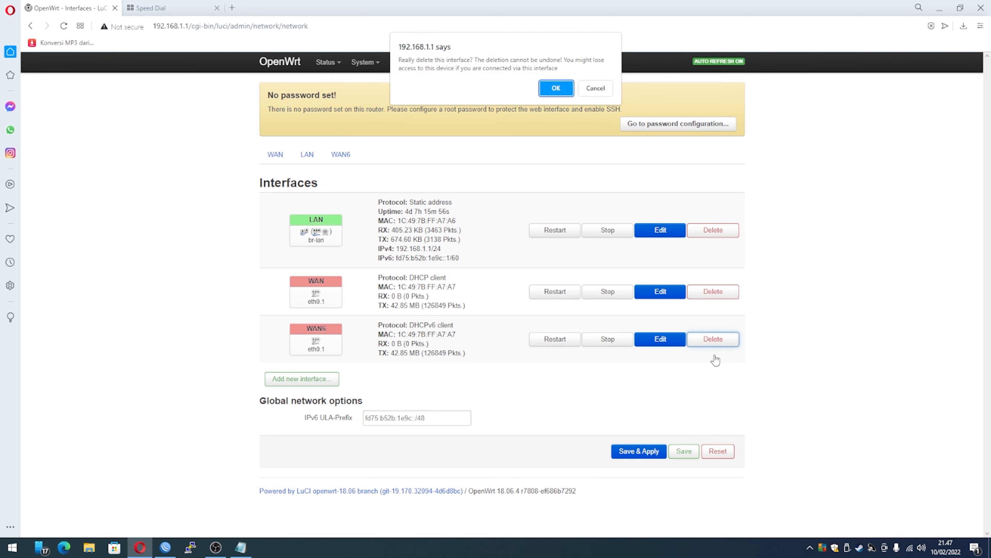
{"action": "left_click", "coordinate": [556, 88]}
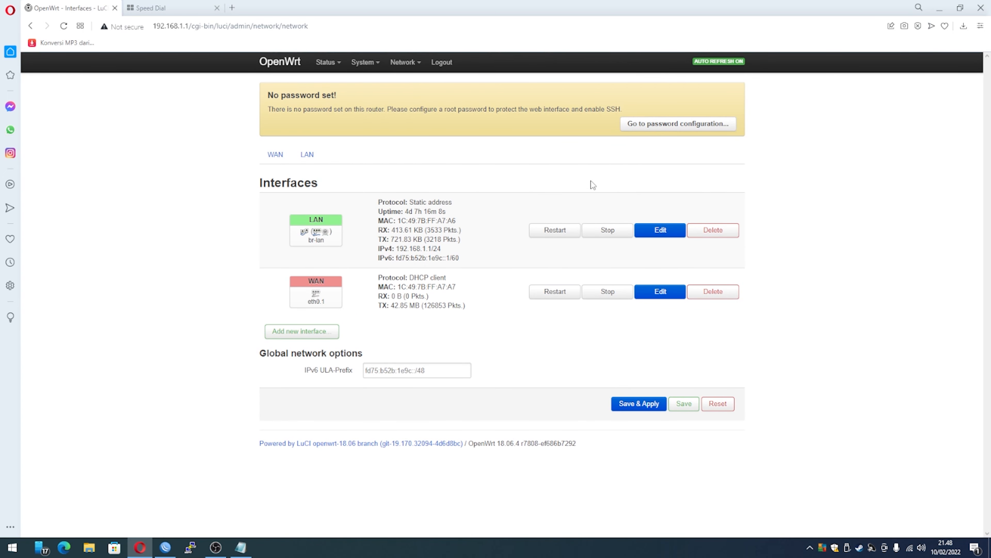
- Create a new interface named VLAN111 covering switch VLAN eth0.111 and submit it
{"action": "left_click", "coordinate": [308, 332]}
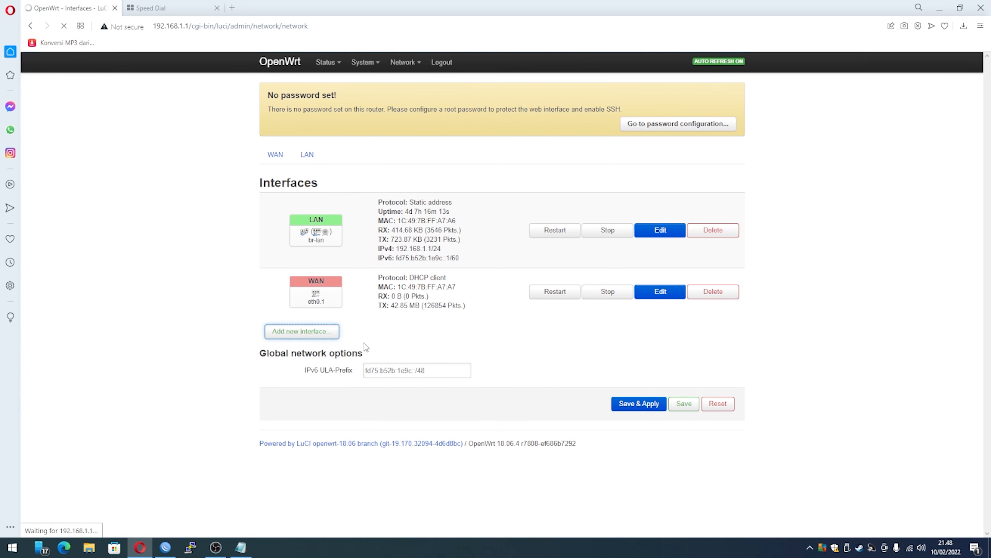
{"action": "left_click", "coordinate": [432, 175]}
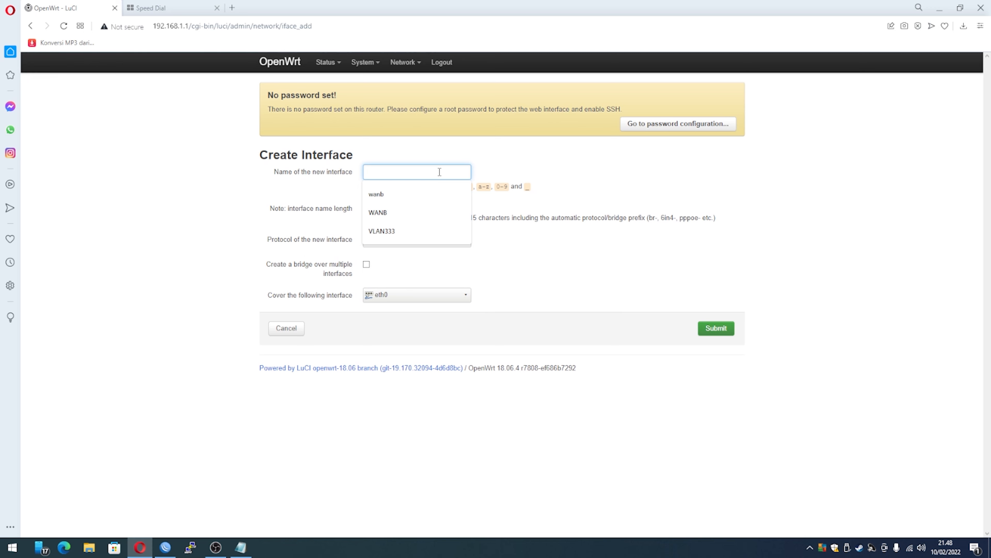
{"action": "type", "text": "VLAN"}
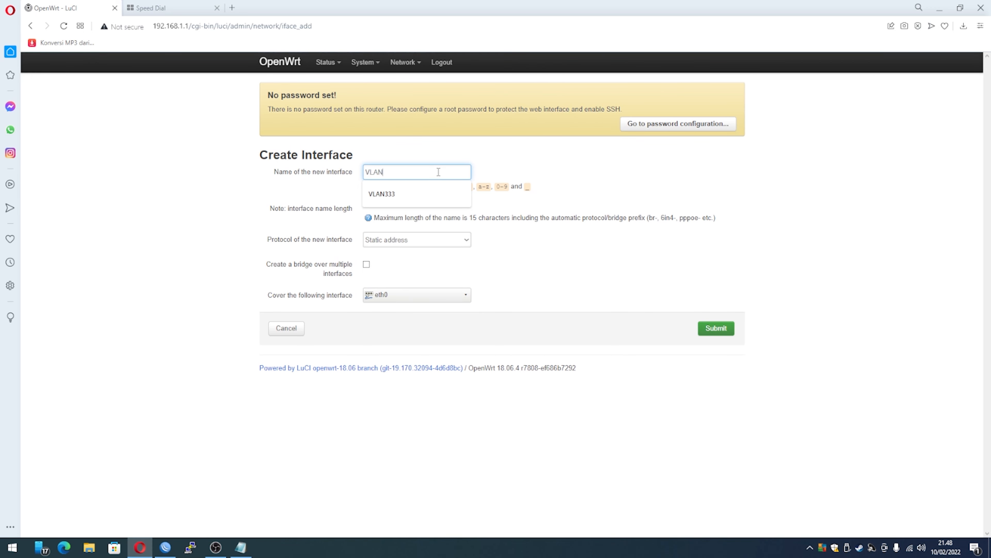
{"action": "type", "text": "111"}
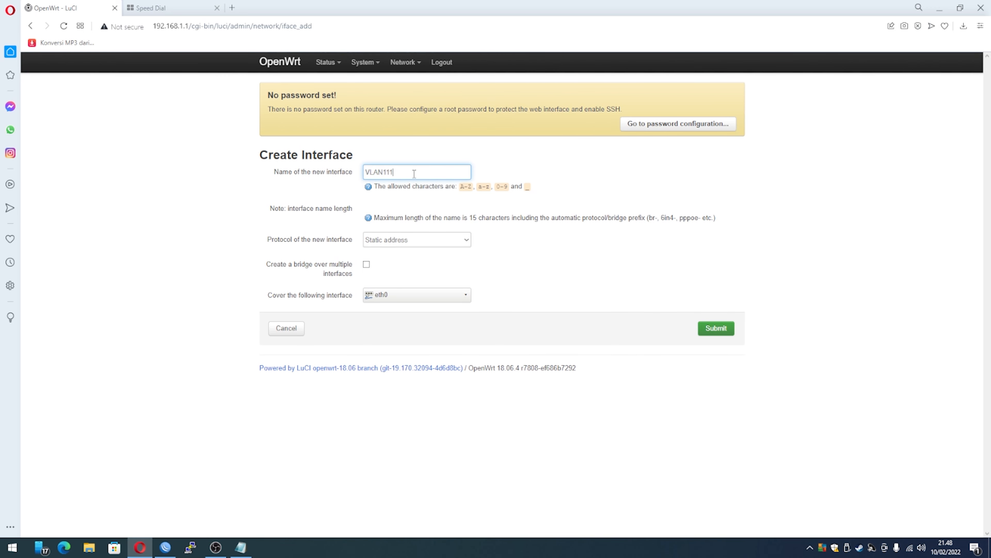
{"action": "left_click", "coordinate": [449, 294]}
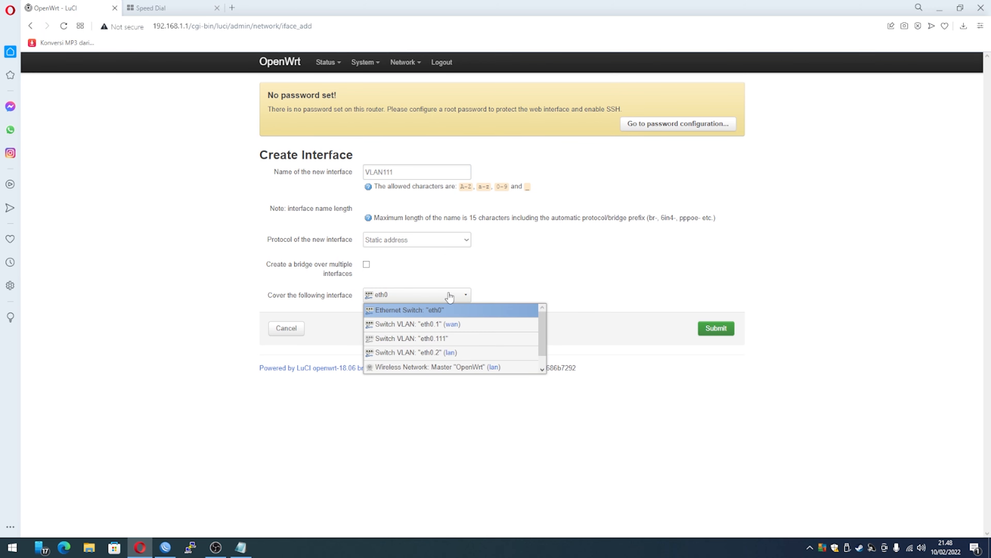
{"action": "left_click", "coordinate": [439, 338]}
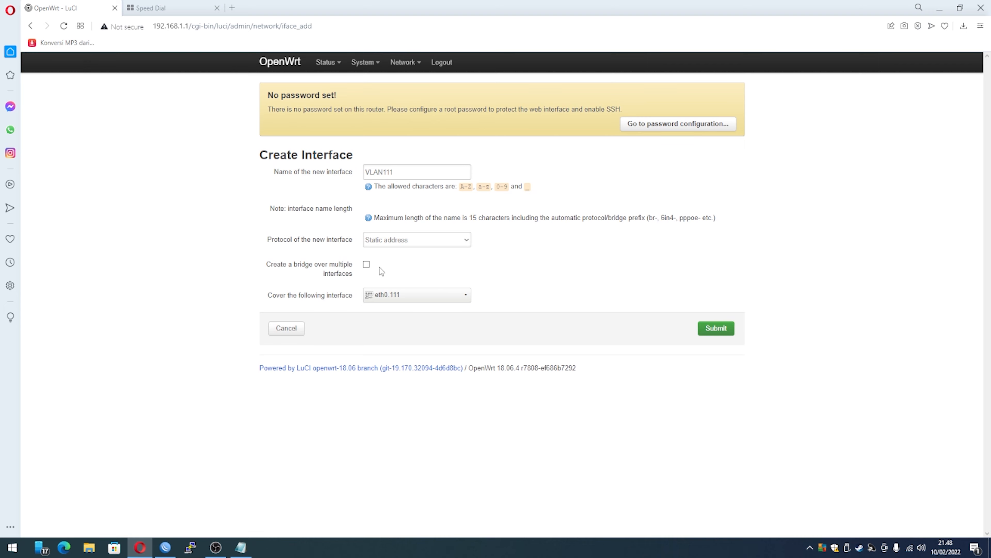
{"action": "left_click", "coordinate": [719, 333]}
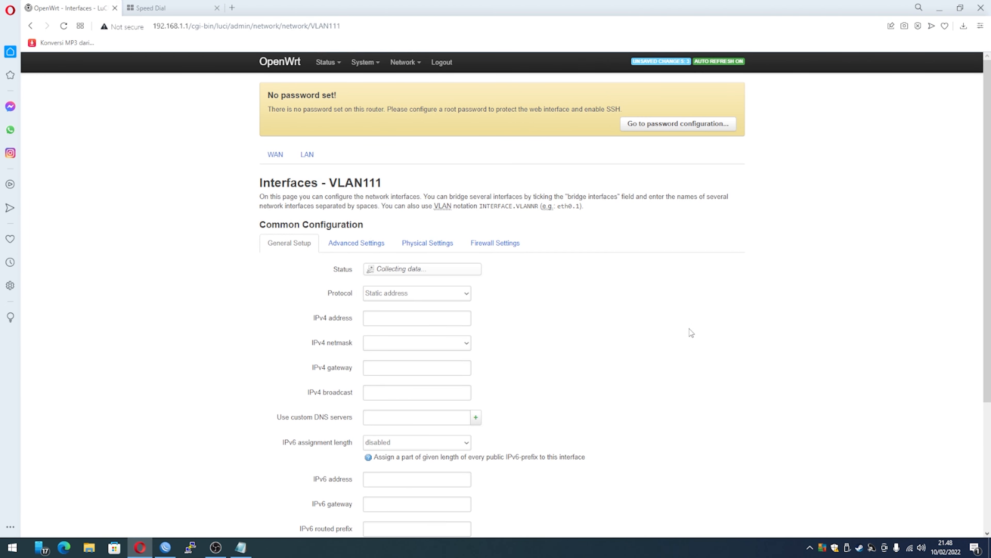
- Keep VLAN111 as Static address and enter IPv4 address 192.168.11.1
{"action": "scroll", "coordinate": [566, 336], "scroll_direction": "down", "scroll_amount": 4}
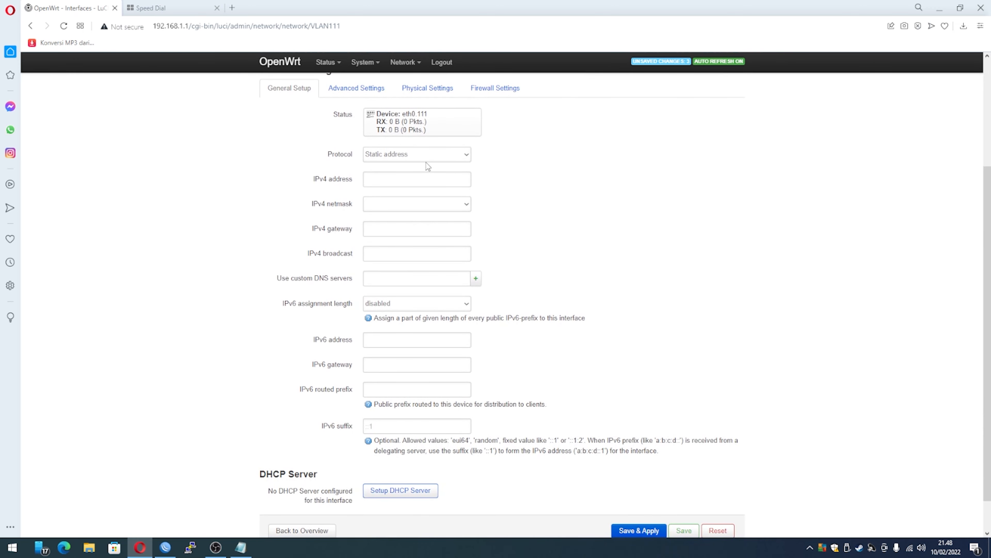
{"action": "left_click", "coordinate": [426, 155]}
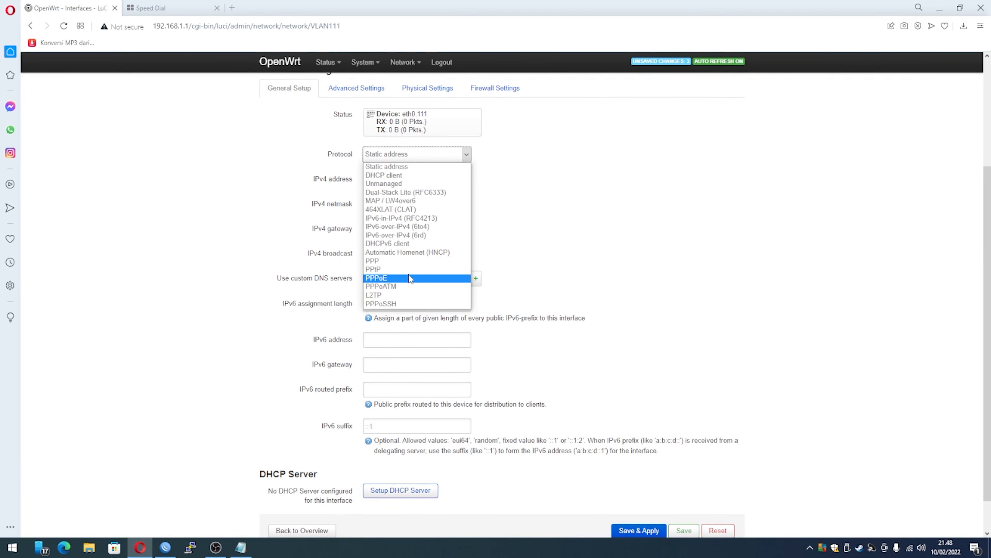
{"action": "left_click", "coordinate": [608, 250]}
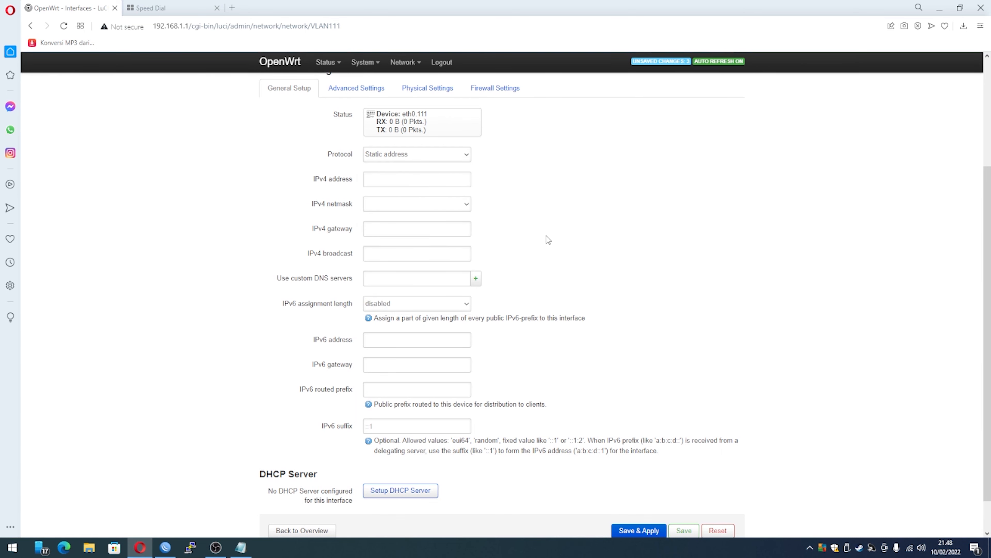
{"action": "left_click", "coordinate": [430, 182]}
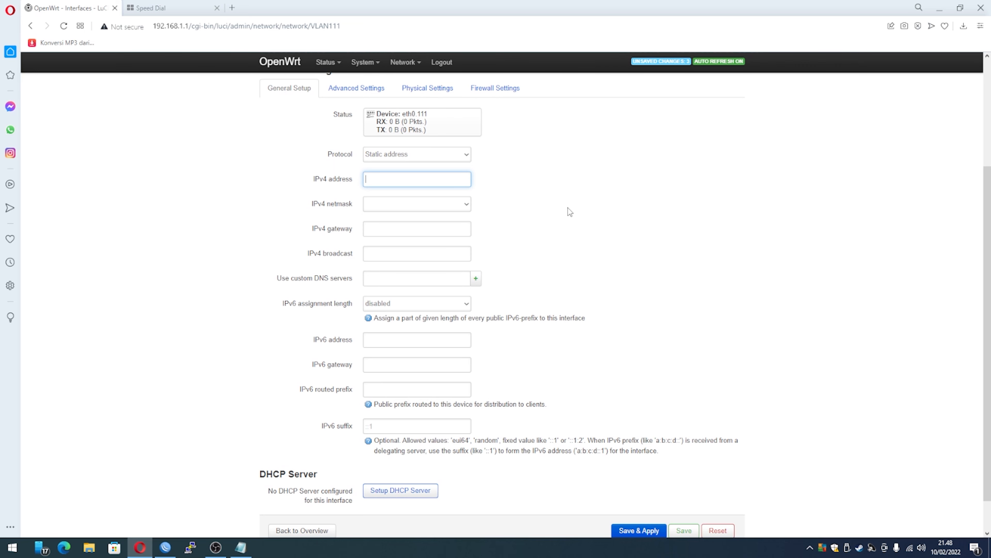
{"action": "scroll", "coordinate": [568, 208], "scroll_direction": "up", "scroll_amount": 1}
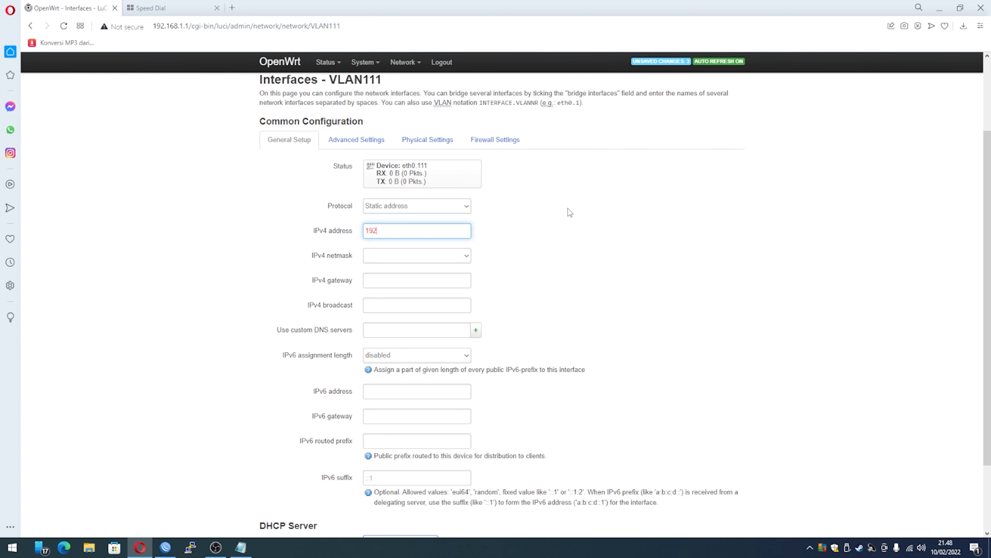
{"action": "type", "text": "192.168."}
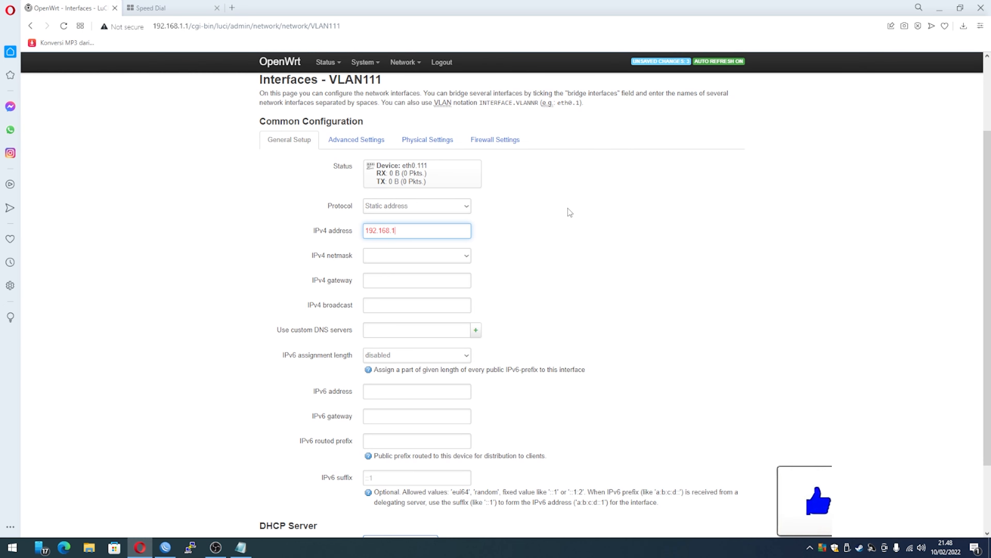
{"action": "type", "text": "11.1"}
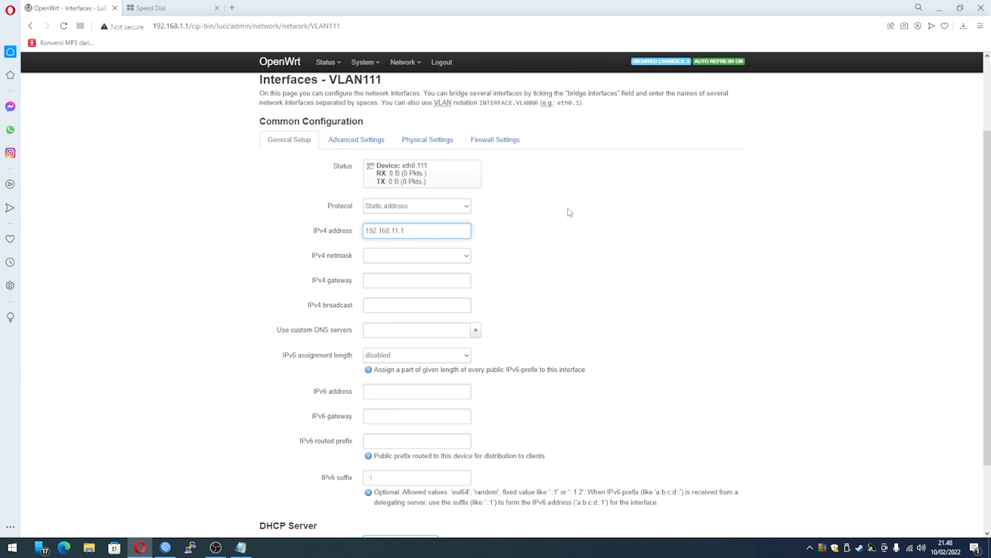
{"action": "left_click", "coordinate": [566, 272]}
- Review VLAN111's Advanced, Physical and Firewall settings, leave bridging off, and save & apply
{"action": "scroll", "coordinate": [562, 332], "scroll_direction": "down", "scroll_amount": 2}
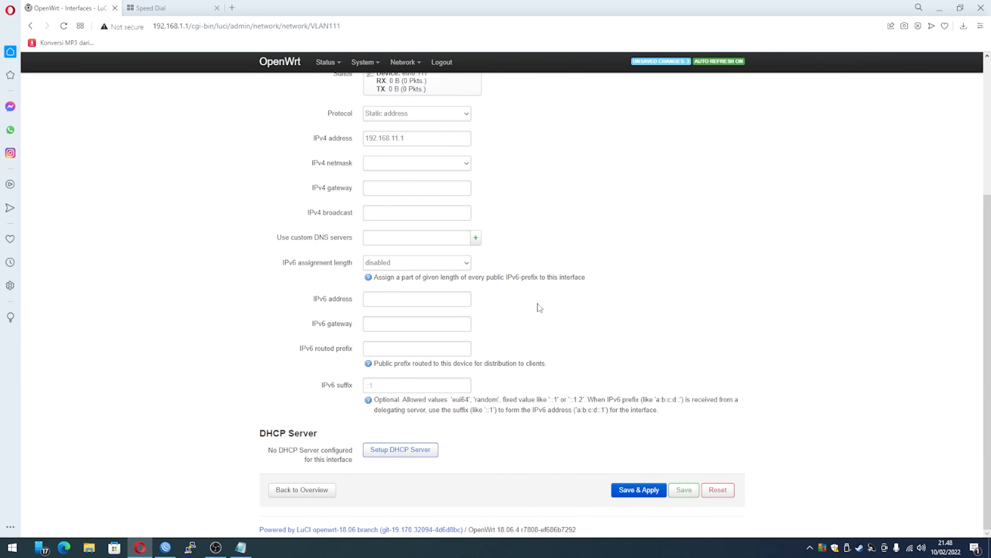
{"action": "scroll", "coordinate": [539, 308], "scroll_direction": "up", "scroll_amount": 5}
{"action": "left_click_drag", "start_coordinate": [349, 243], "coordinate": [354, 243]}
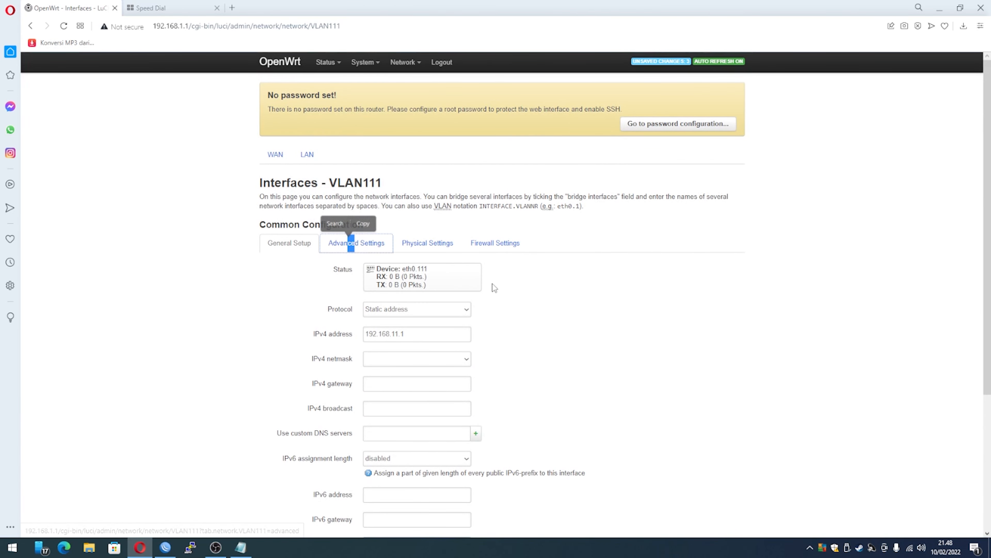
{"action": "left_click", "coordinate": [348, 243]}
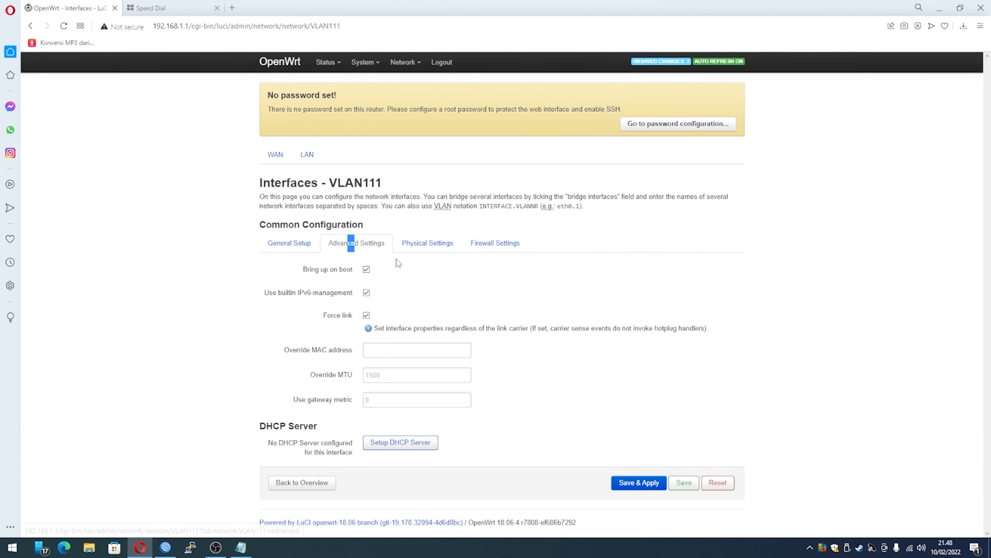
{"action": "left_click", "coordinate": [610, 356]}
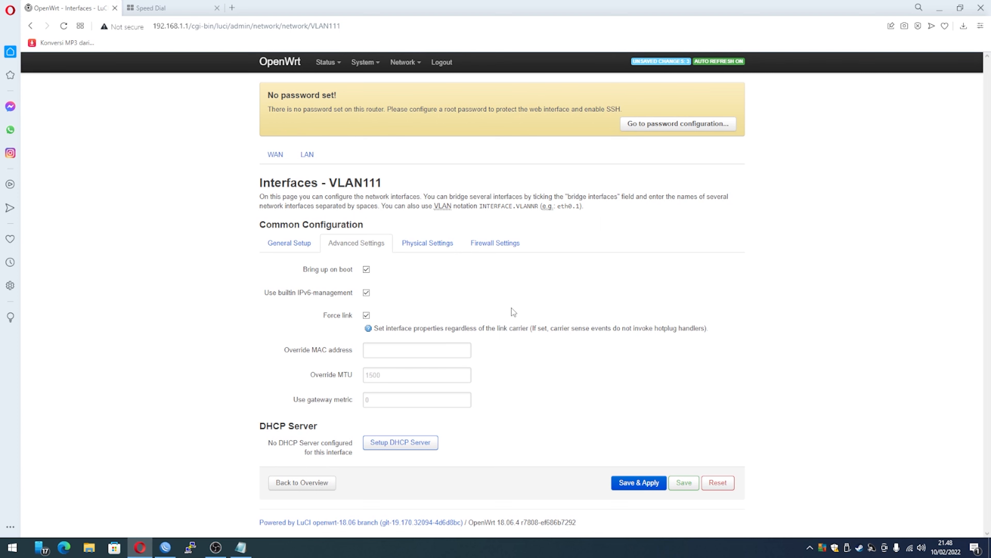
{"action": "left_click", "coordinate": [449, 246]}
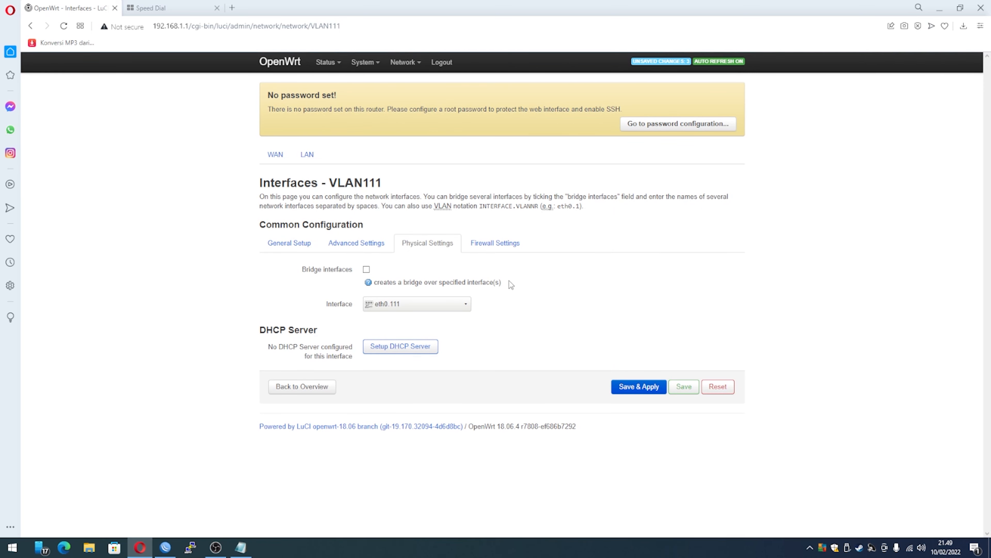
{"action": "left_click", "coordinate": [494, 244]}
{"action": "left_click", "coordinate": [423, 245]}
{"action": "left_click", "coordinate": [366, 269]}
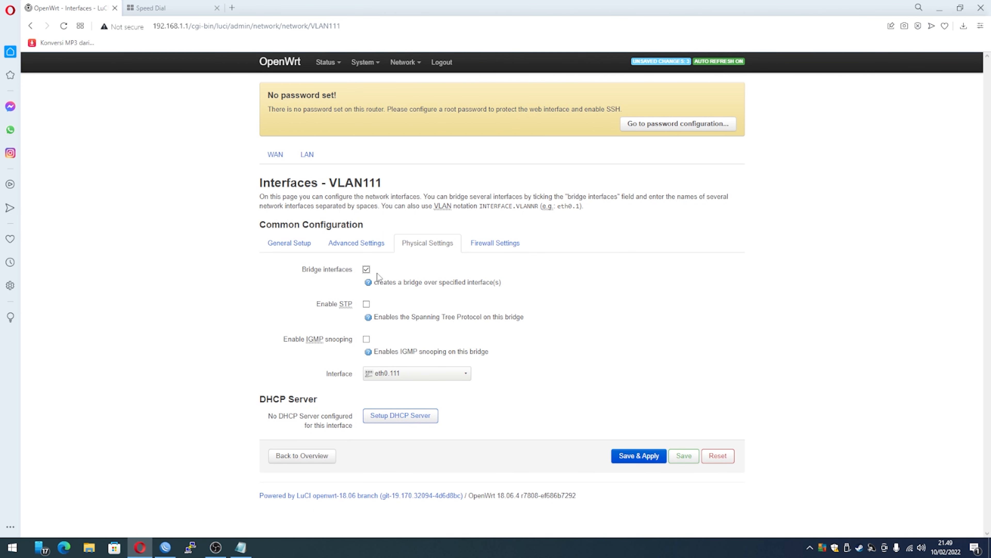
{"action": "left_click", "coordinate": [367, 269]}
{"action": "left_click", "coordinate": [627, 387]}
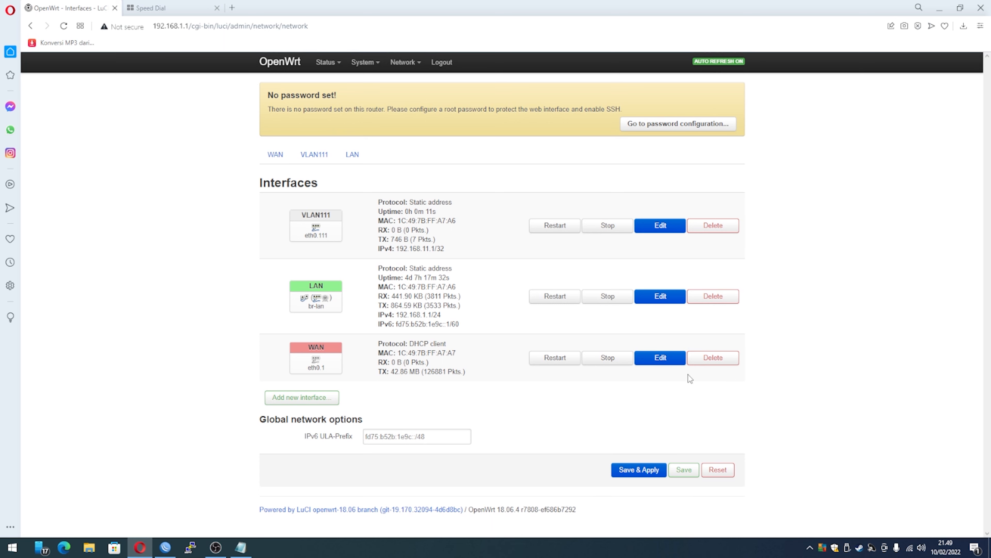
- Bridge the WAN interface over eth0.1 and eth0.111 and save & apply
{"action": "left_click", "coordinate": [659, 361]}
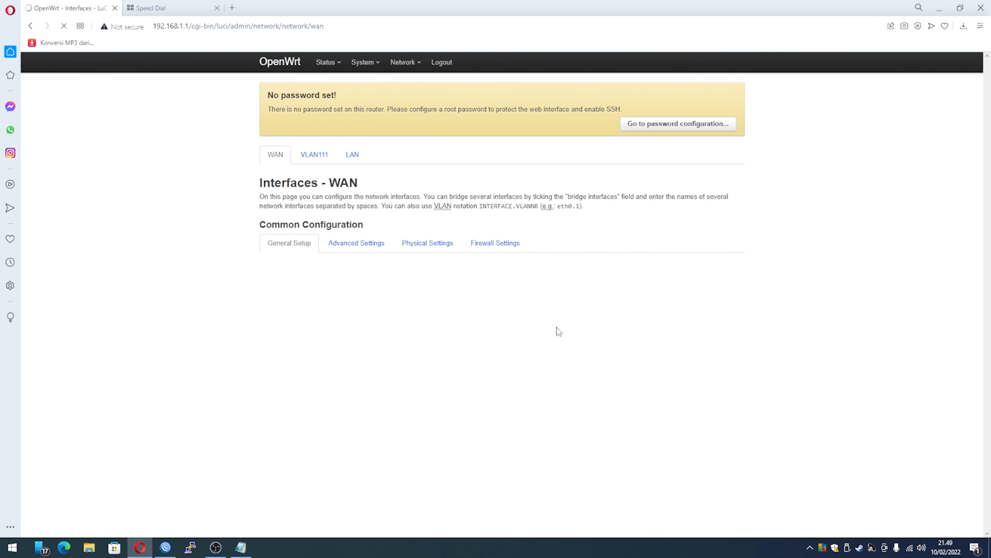
{"action": "left_click", "coordinate": [356, 243]}
{"action": "left_click", "coordinate": [428, 243]}
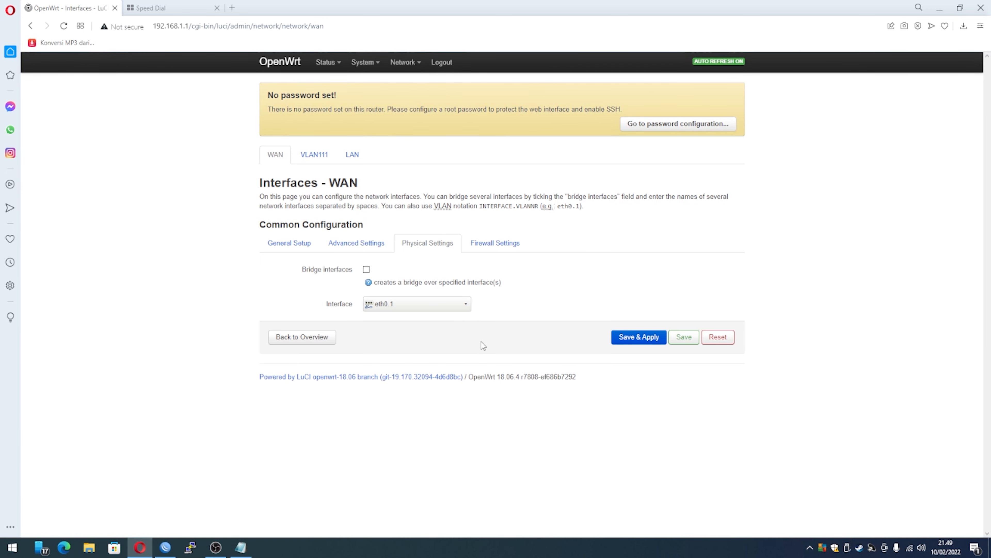
{"action": "left_click", "coordinate": [469, 310]}
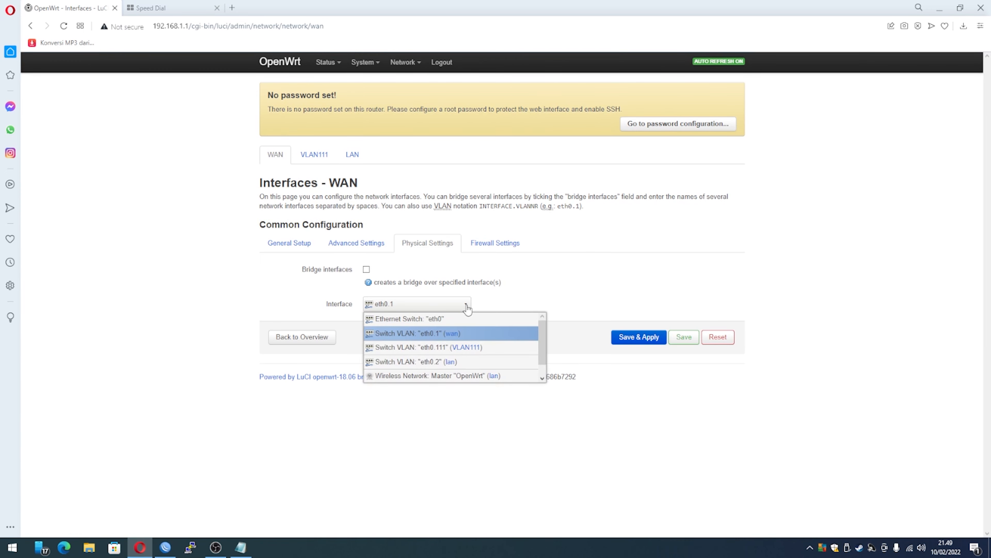
{"action": "left_click", "coordinate": [366, 271]}
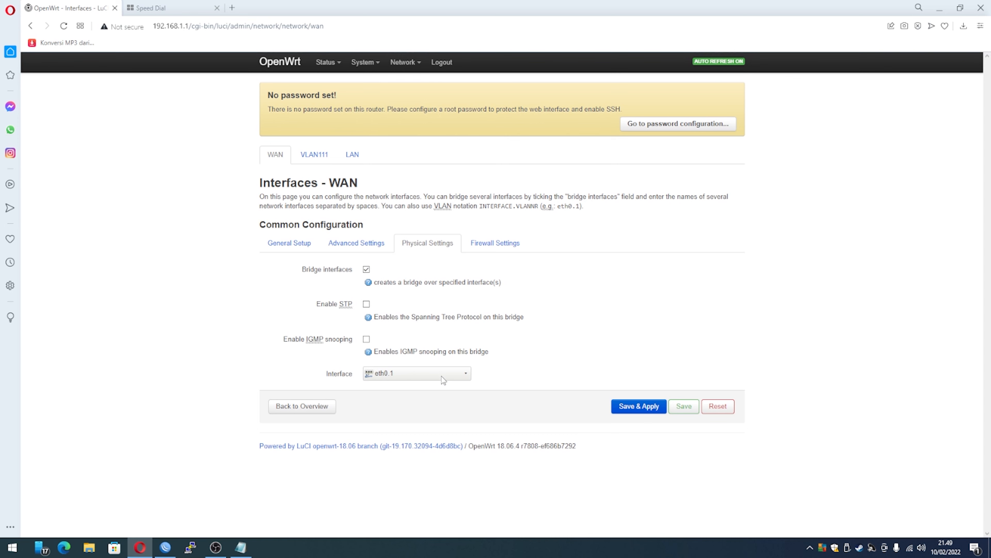
{"action": "left_click", "coordinate": [450, 375]}
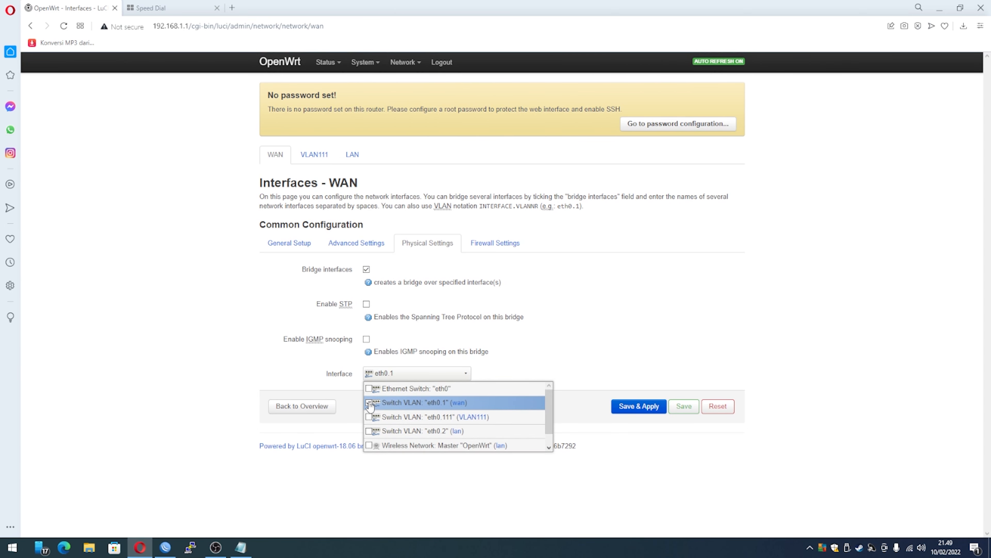
{"action": "left_click", "coordinate": [369, 417]}
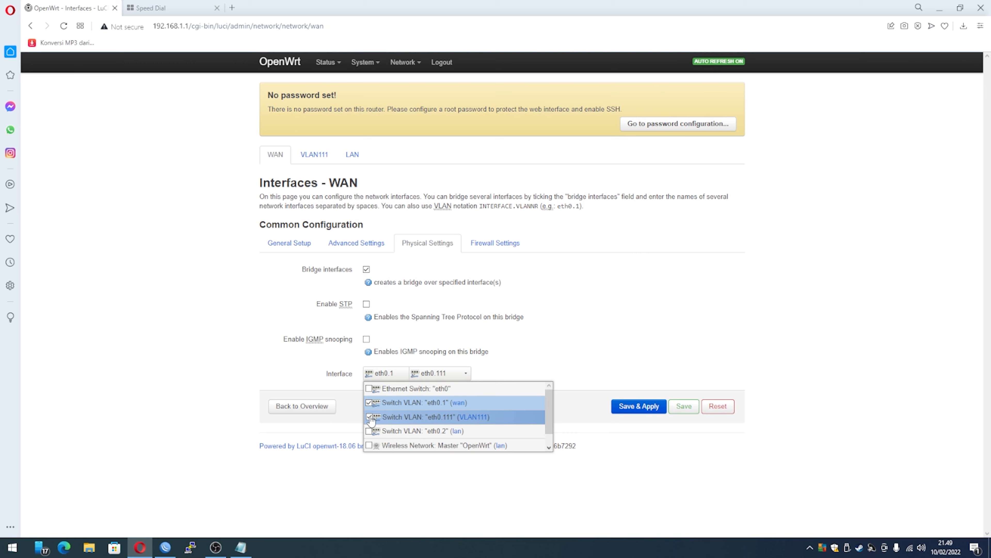
{"action": "left_click", "coordinate": [642, 407]}
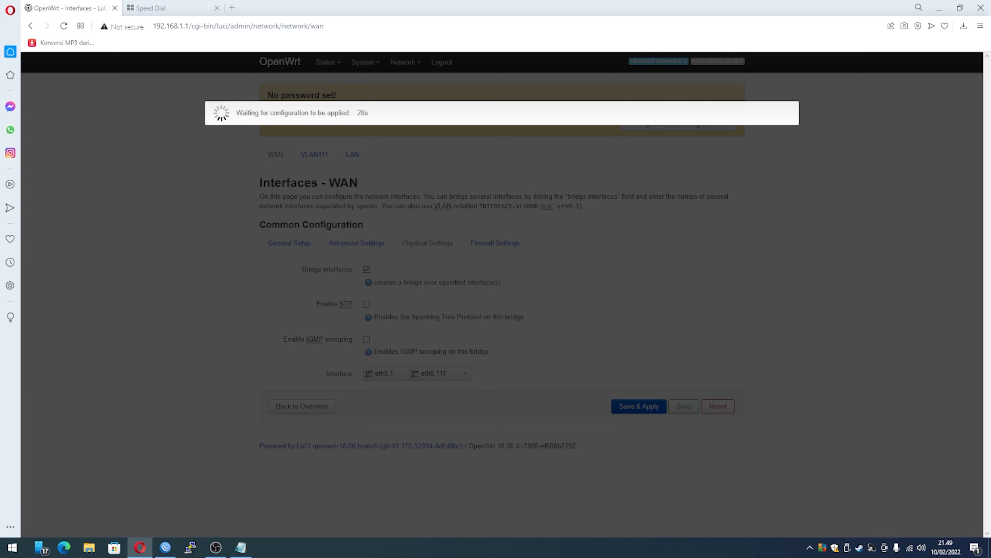
{"action": "left_click", "coordinate": [165, 547]}
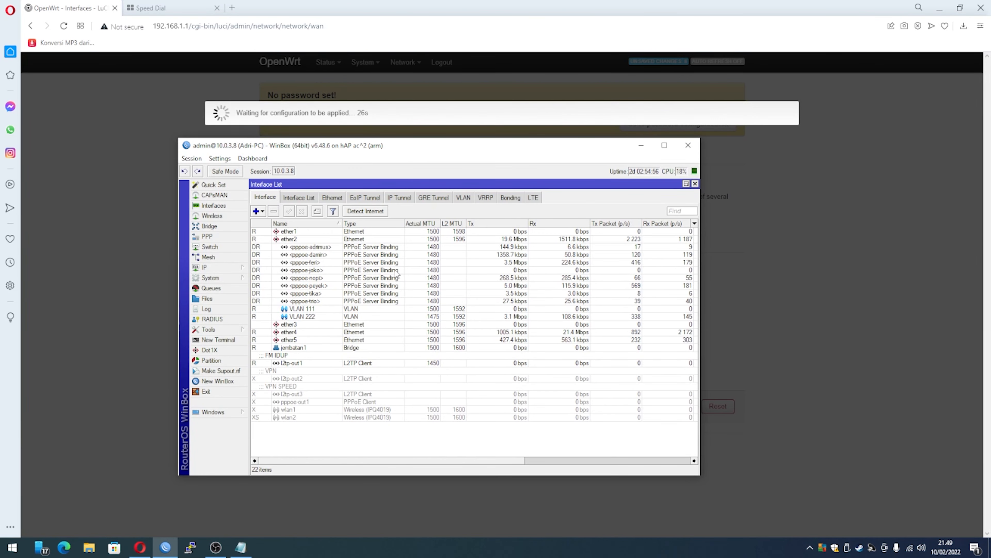
- Open the PPPoE client's secret from PPP > Secrets in WinBox
{"action": "left_click", "coordinate": [219, 236]}
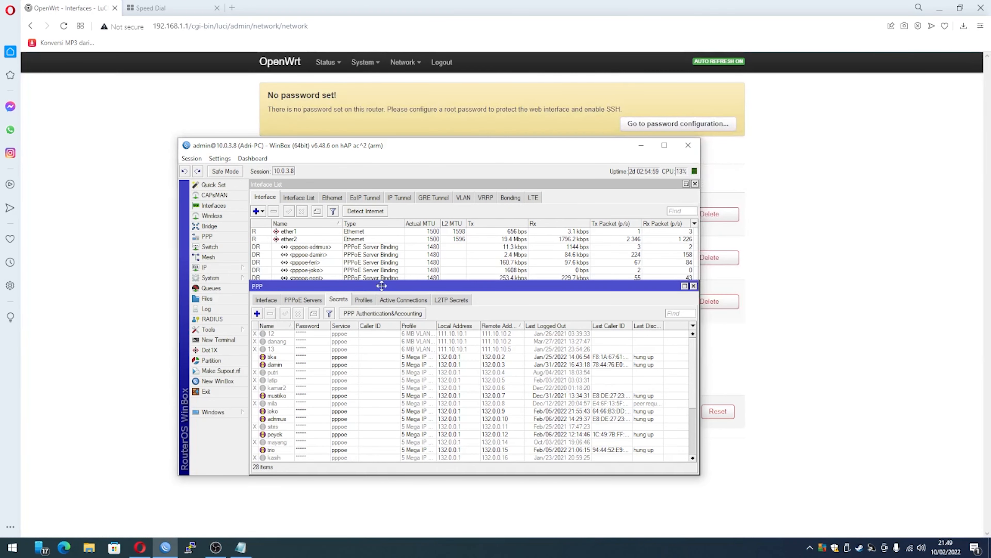
{"action": "left_click_drag", "start_coordinate": [382, 286], "coordinate": [385, 216]}
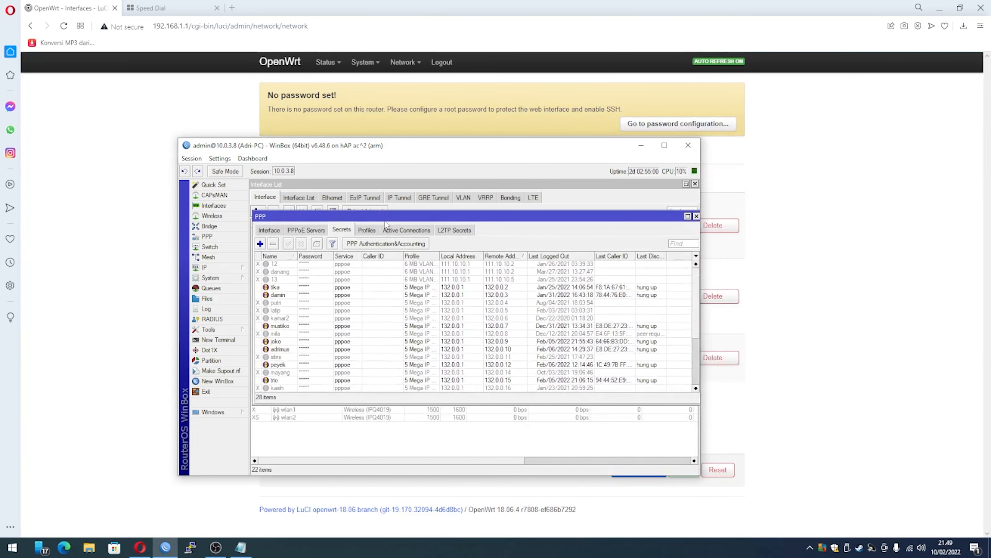
{"action": "scroll", "coordinate": [378, 366], "scroll_direction": "down", "scroll_amount": 4}
{"action": "double_click", "coordinate": [289, 381]}
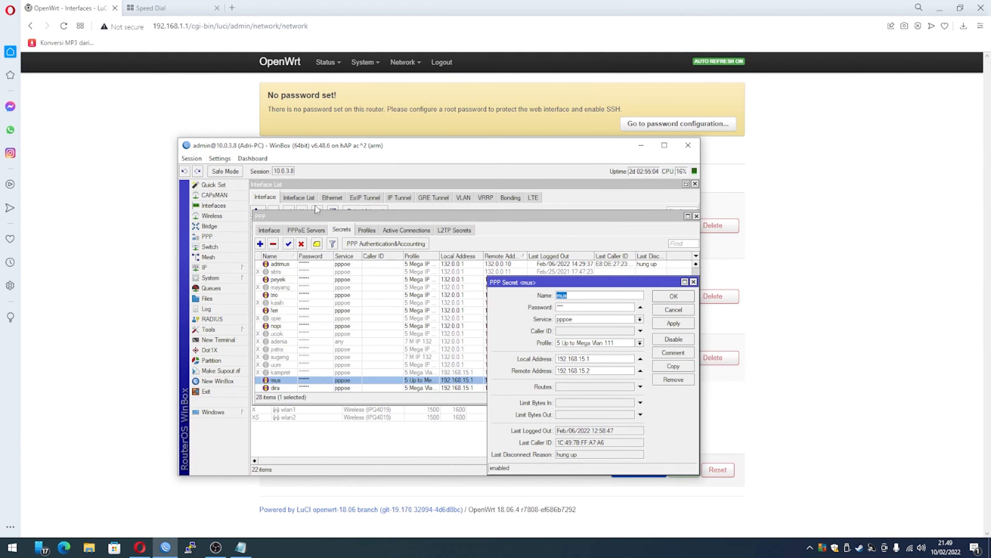
- Untick Hide Passwords, close the PPP windows and minimize WinBox
{"action": "left_click", "coordinate": [253, 158]}
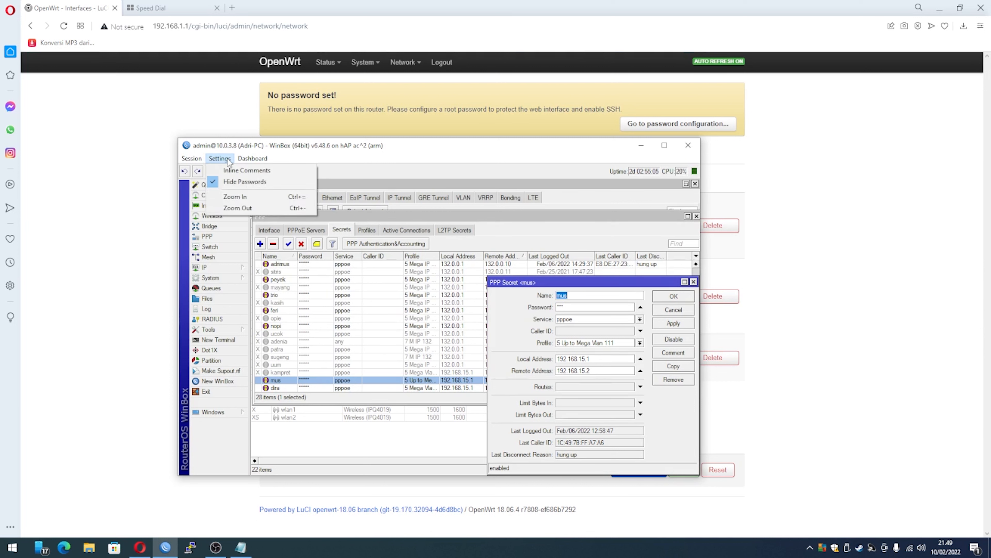
{"action": "left_click", "coordinate": [234, 185]}
{"action": "left_click", "coordinate": [674, 313]}
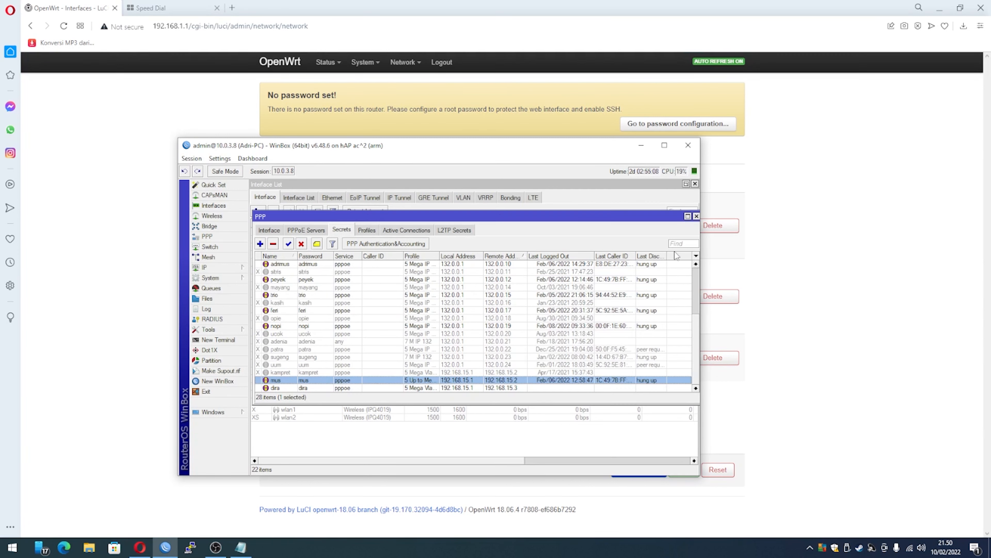
{"action": "left_click", "coordinate": [696, 216]}
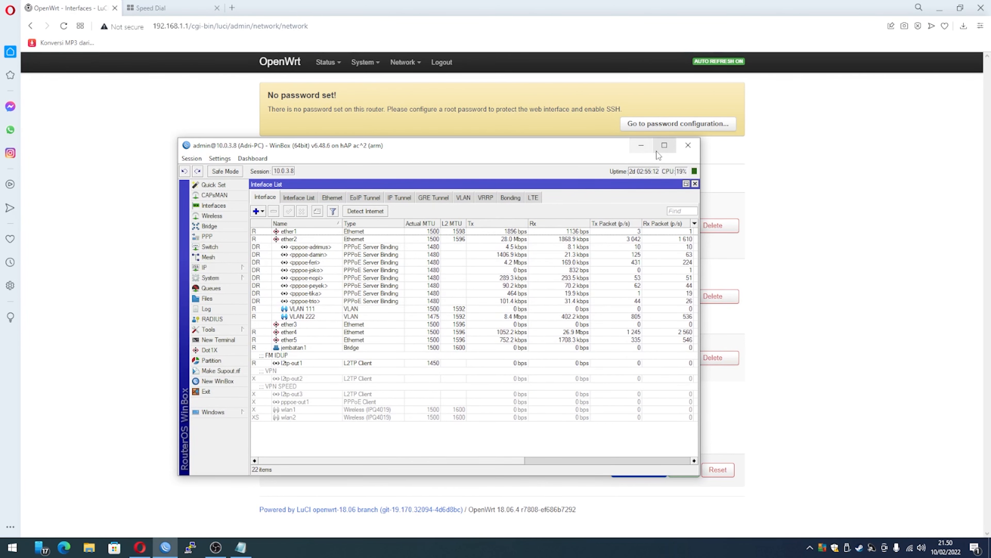
{"action": "left_click", "coordinate": [642, 145]}
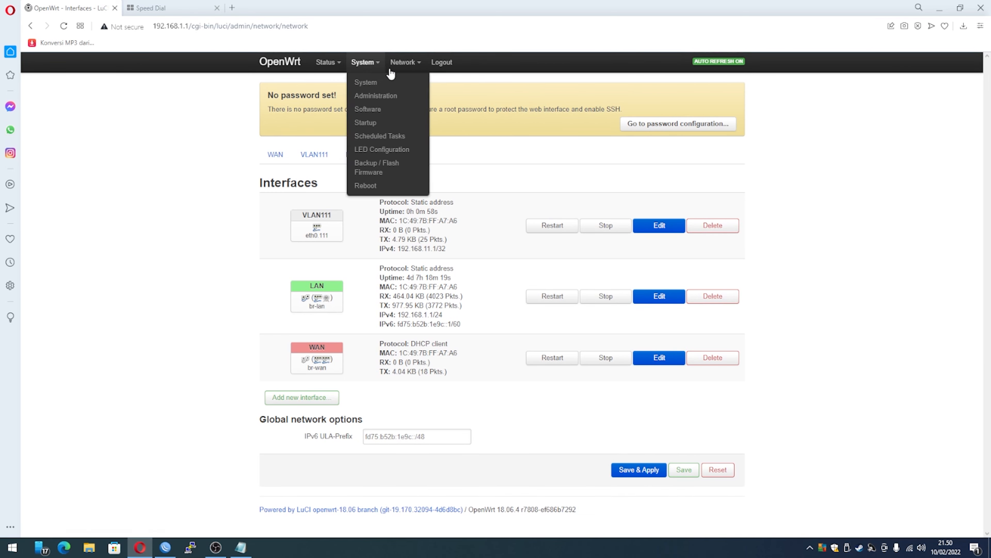
- Switch the WAN interface's protocol to PPPoE
{"action": "left_click", "coordinate": [659, 358]}
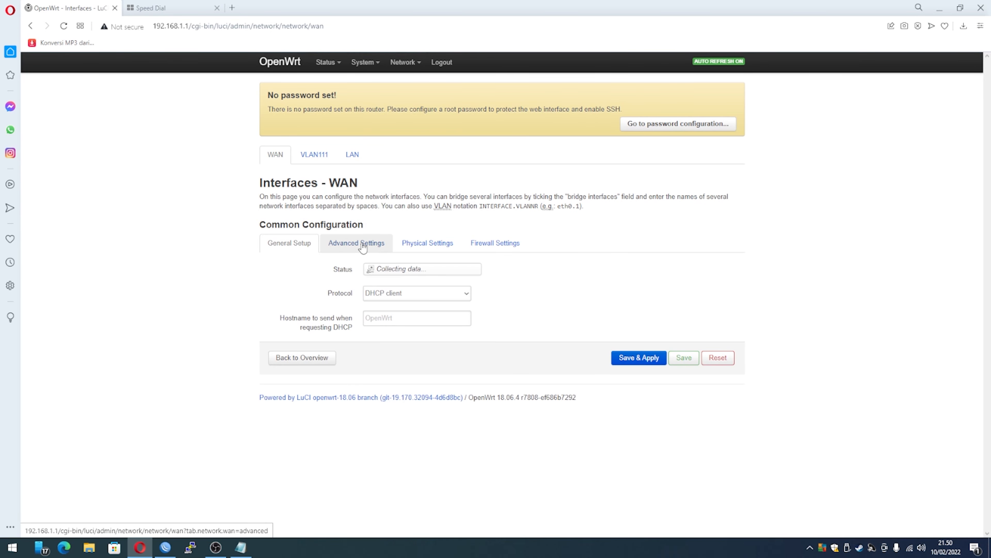
{"action": "left_click", "coordinate": [358, 243]}
{"action": "left_click", "coordinate": [410, 243]}
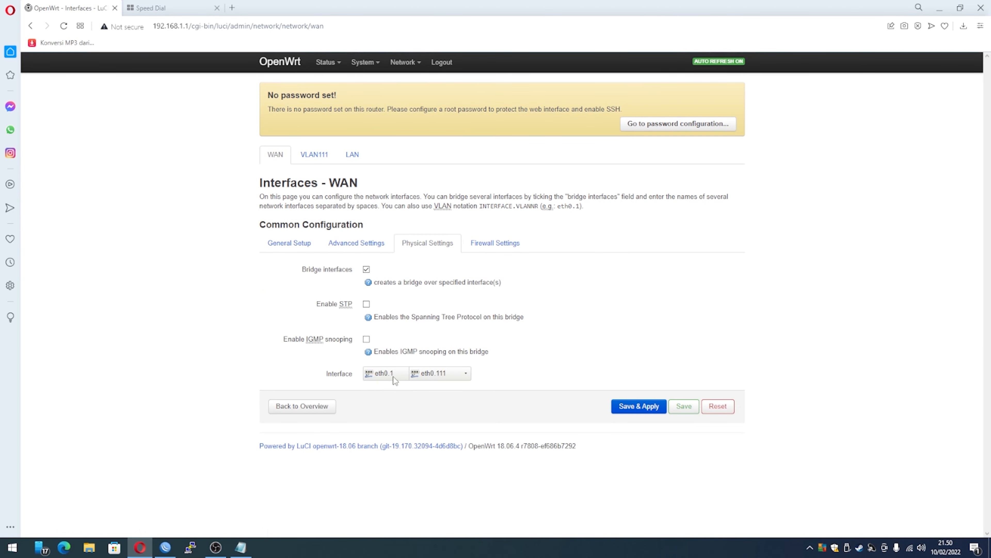
{"action": "left_click", "coordinate": [289, 242]}
{"action": "left_click", "coordinate": [464, 318]}
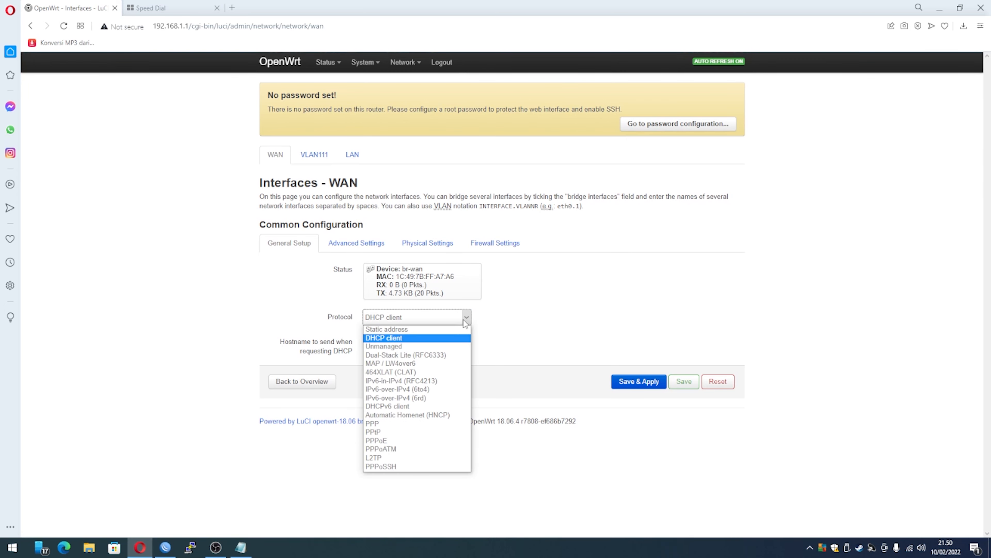
{"action": "left_click", "coordinate": [411, 440]}
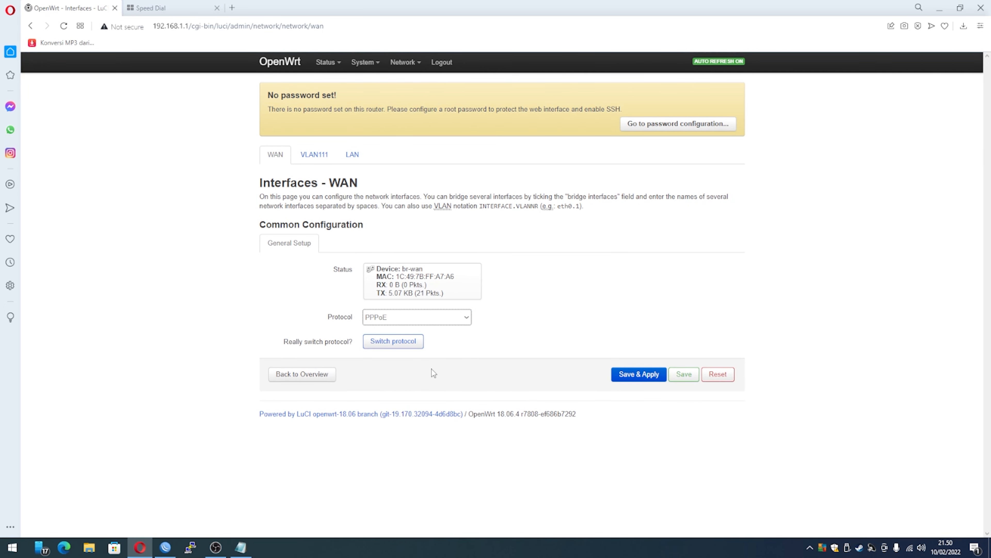
{"action": "left_click", "coordinate": [412, 346]}
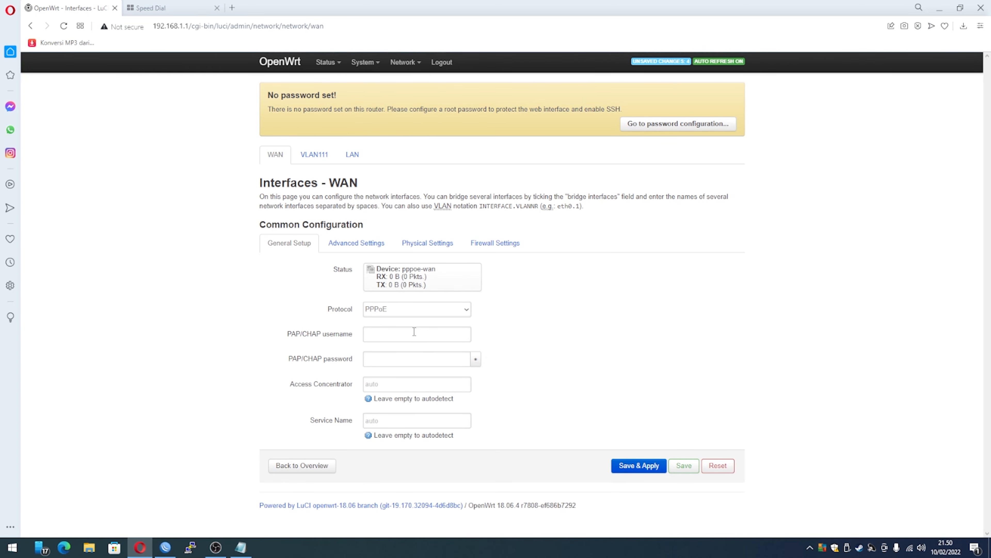
- Enter the PPPoE username and password and save & apply the WAN settings
{"action": "left_click", "coordinate": [413, 333]}
{"action": "type", "text": "mus"}
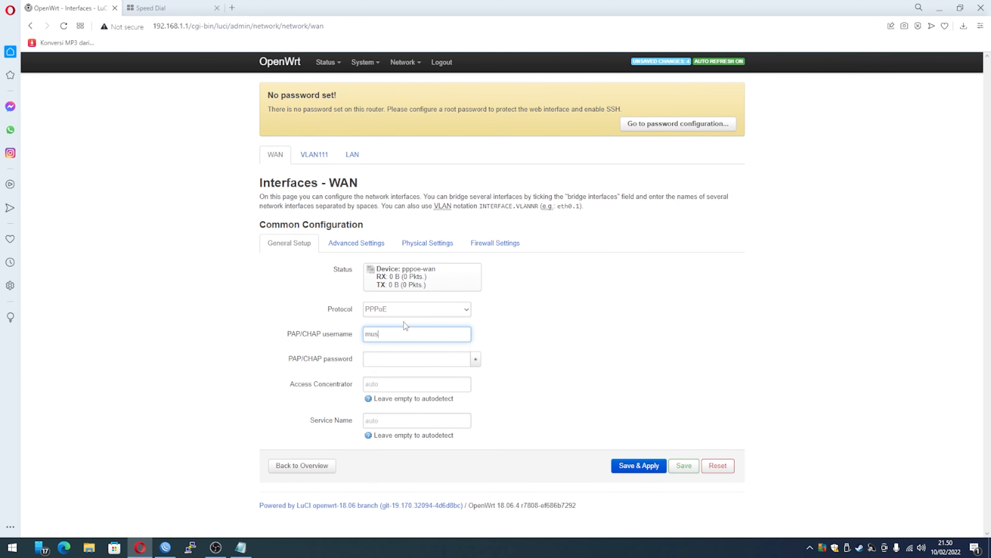
{"action": "left_click", "coordinate": [405, 325]}
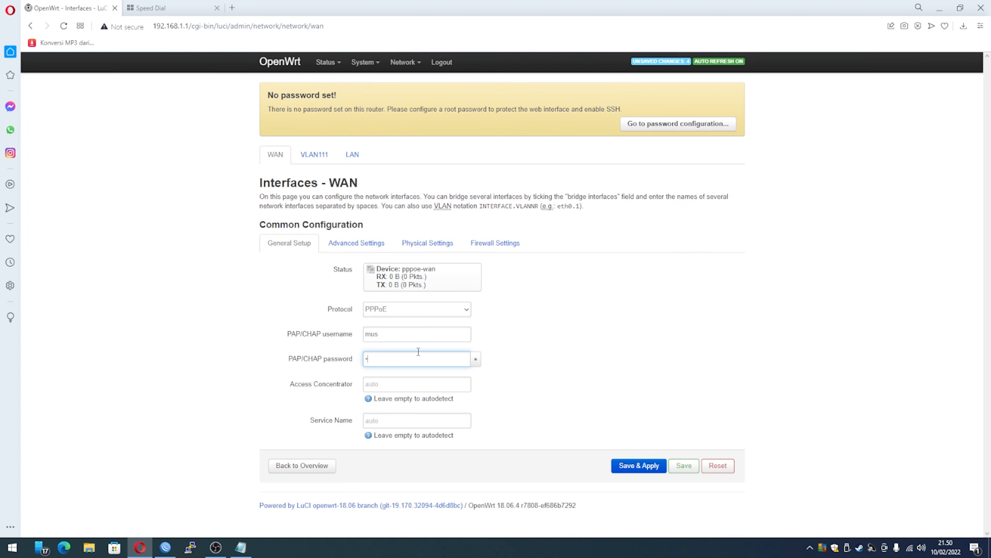
{"action": "left_click", "coordinate": [622, 460]}
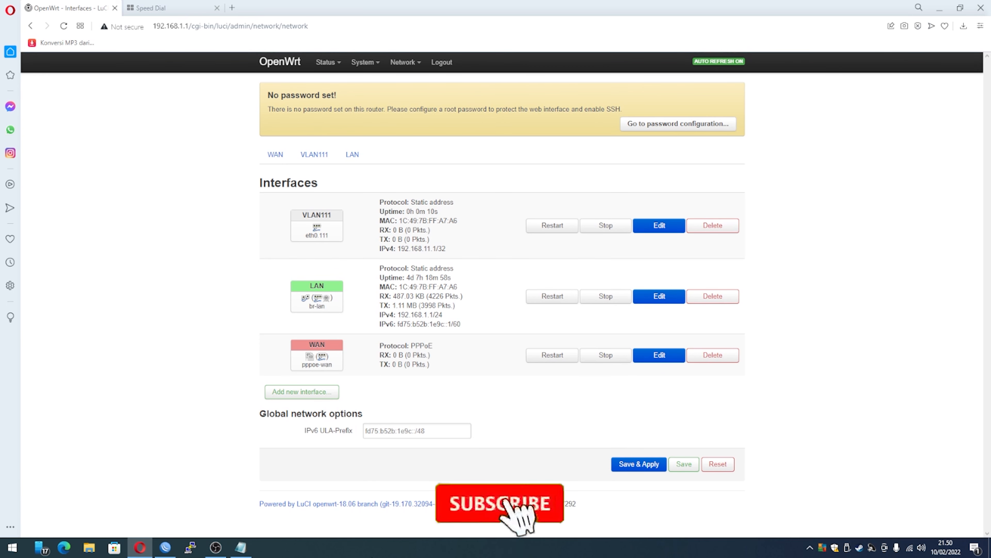
- Restart the WAN connection and go to Network > Switch
{"action": "left_click", "coordinate": [556, 358]}
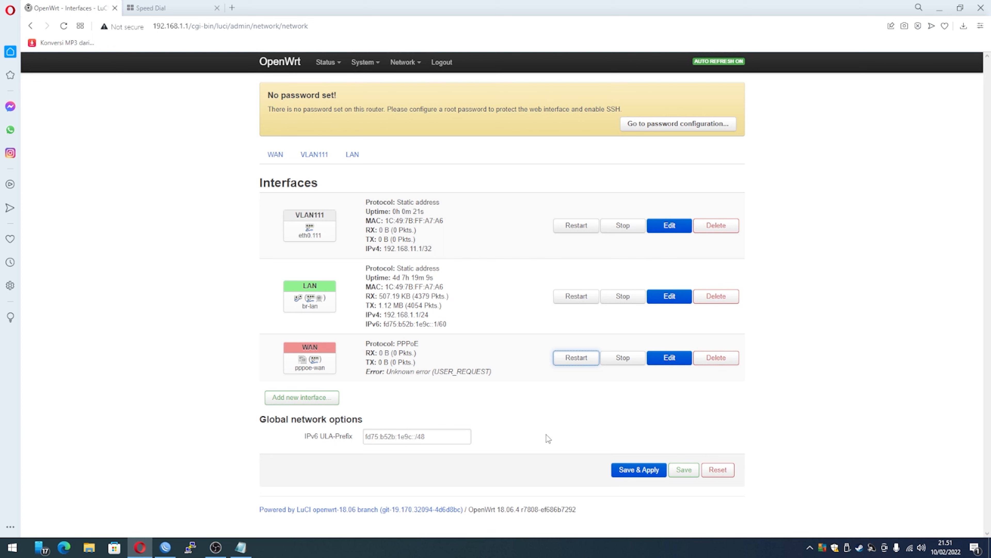
{"action": "mouse_move", "coordinate": [404, 63]}
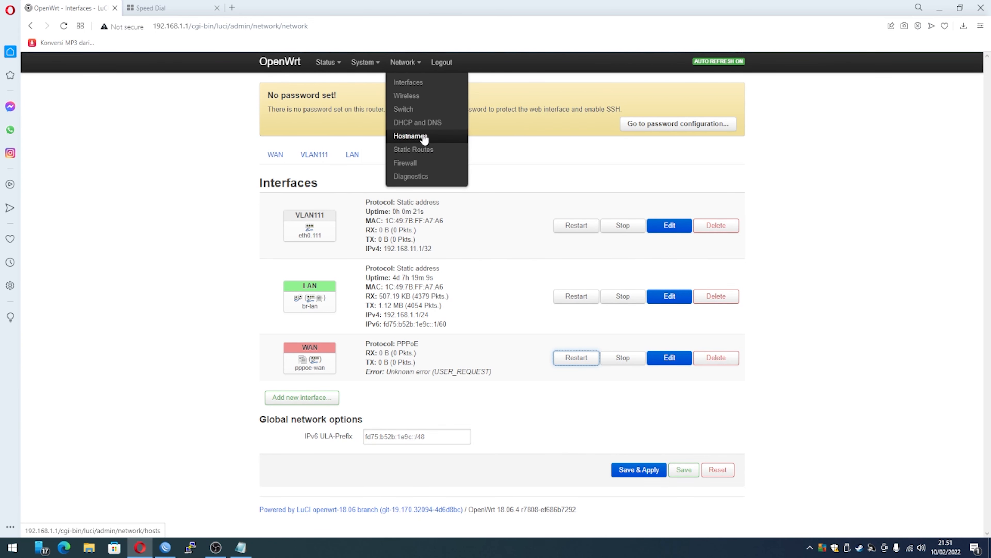
{"action": "left_click", "coordinate": [417, 109]}
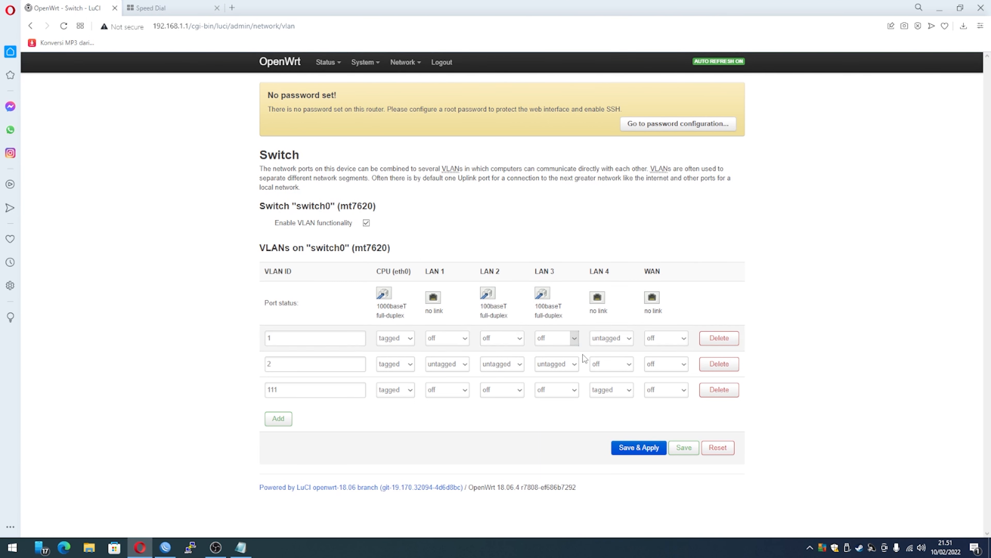
- Set VLAN 1 LAN 4 off, LAN 3 untagged; VLAN 2 LAN 3 off; VLAN 111 LAN 4 off, LAN 3 tagged; apply
{"action": "left_click", "coordinate": [627, 339]}
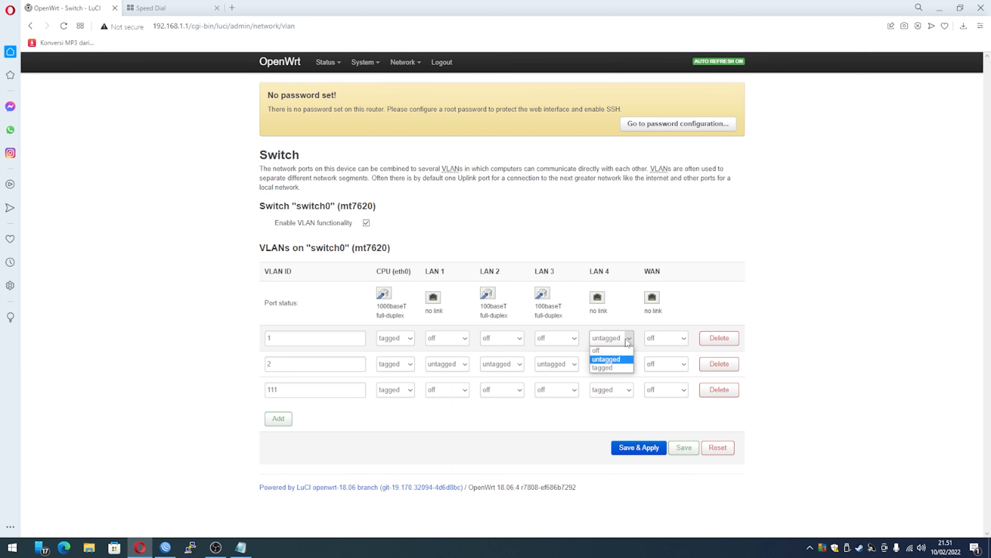
{"action": "left_click", "coordinate": [616, 350]}
{"action": "left_click", "coordinate": [567, 342]}
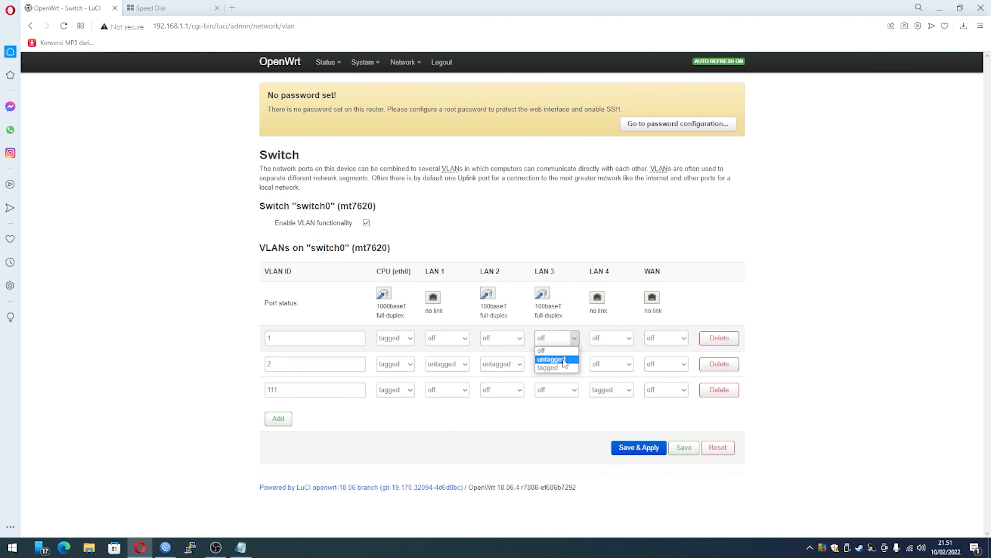
{"action": "left_click", "coordinate": [566, 359]}
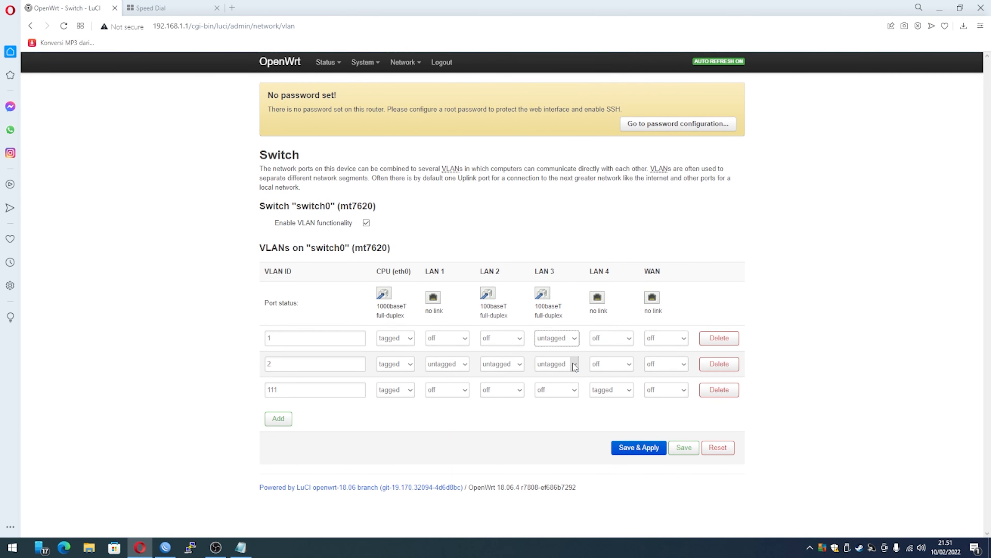
{"action": "left_click", "coordinate": [574, 367]}
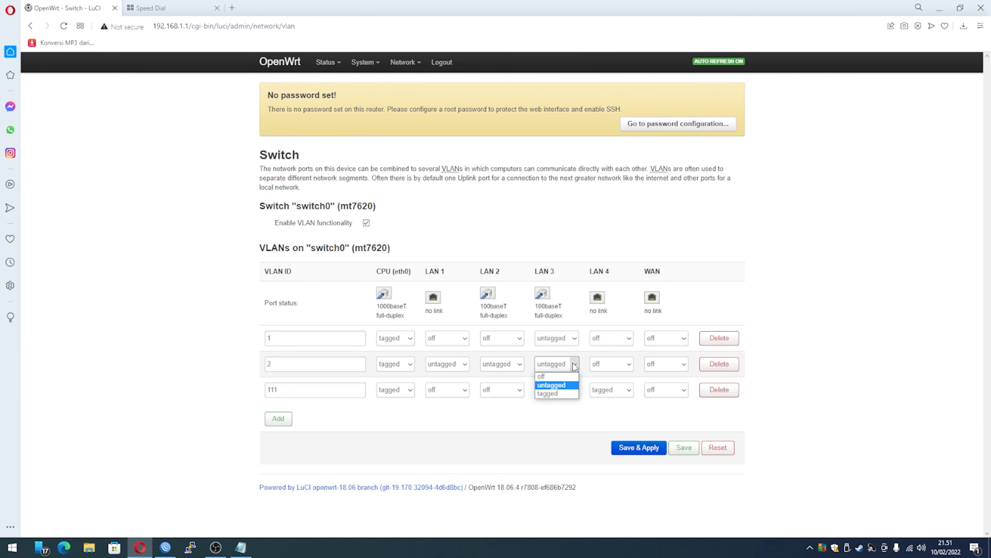
{"action": "left_click", "coordinate": [560, 377]}
{"action": "left_click", "coordinate": [614, 392]}
{"action": "left_click", "coordinate": [615, 401]}
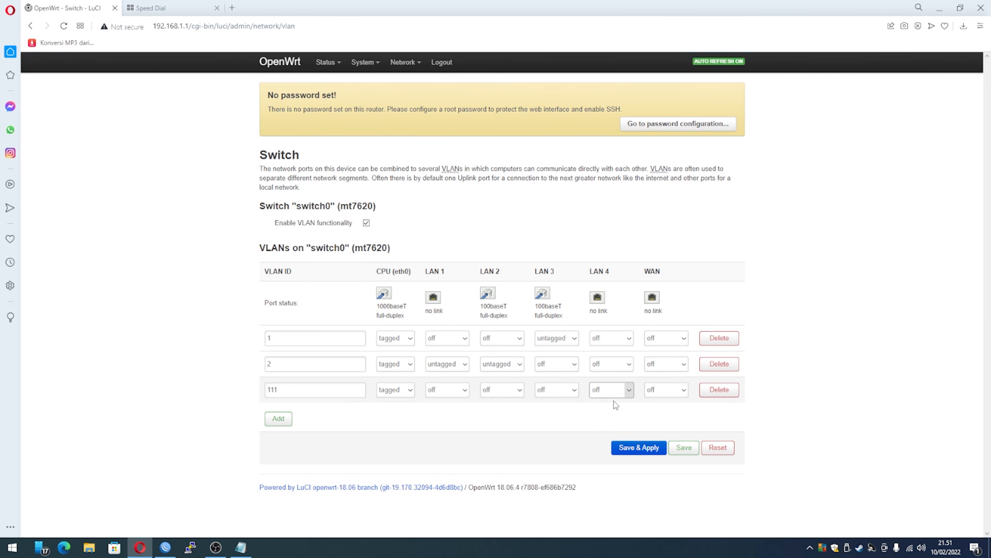
{"action": "left_click", "coordinate": [576, 389]}
{"action": "left_click", "coordinate": [559, 417]}
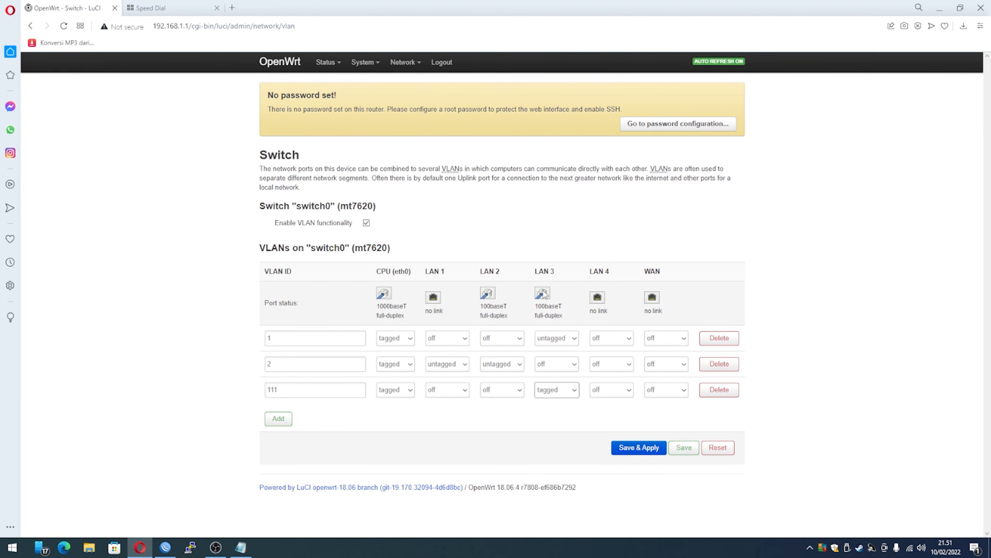
{"action": "left_click", "coordinate": [635, 451]}
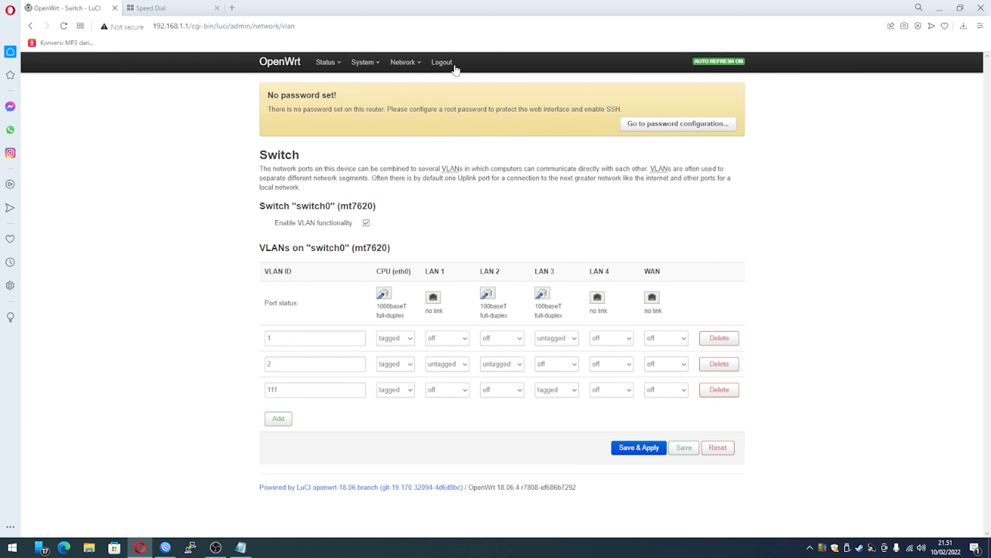
- Return to Network > Interfaces and restart the PPPoE WAN link
{"action": "mouse_move", "coordinate": [404, 62]}
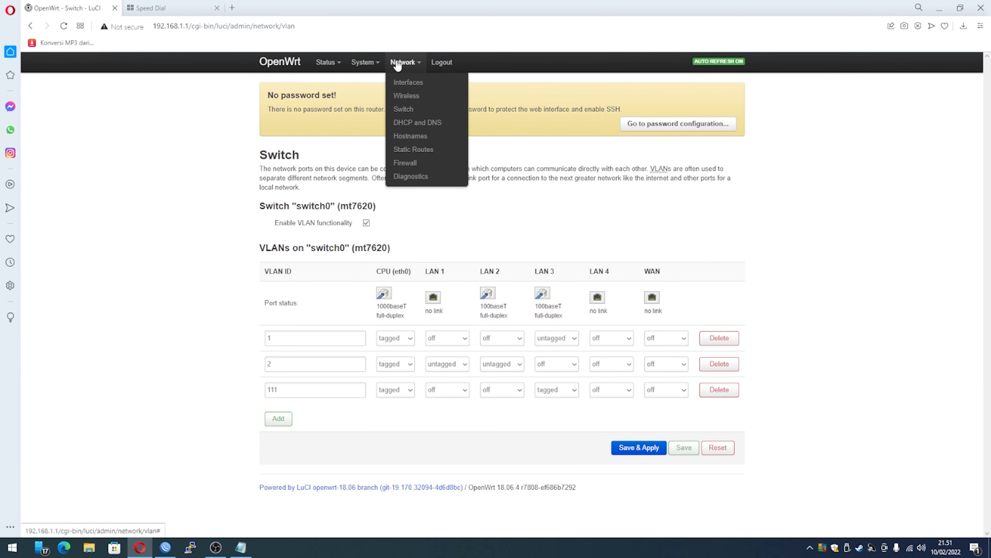
{"action": "left_click", "coordinate": [408, 80]}
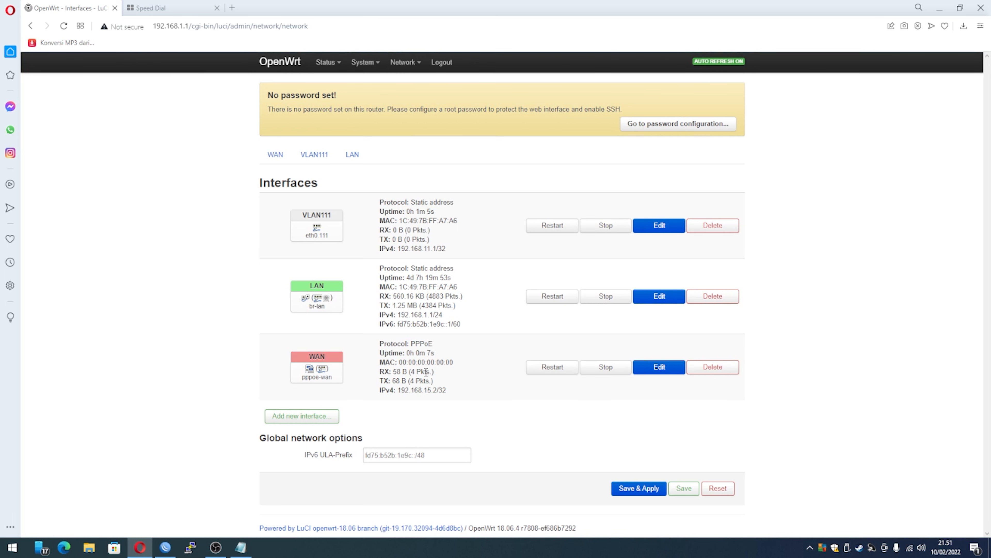
{"action": "left_click", "coordinate": [554, 367]}
{"action": "left_click", "coordinate": [166, 547]}
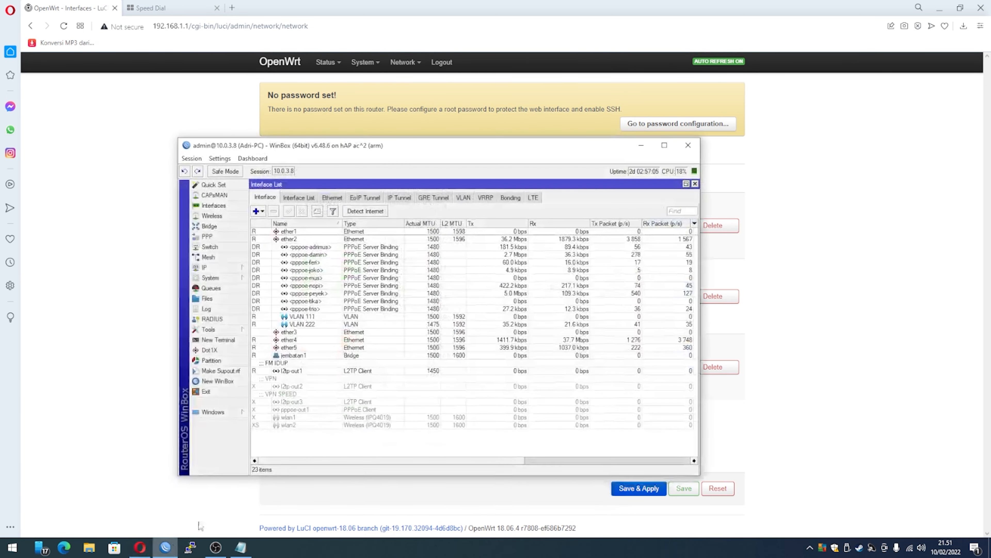
- Check the new client's PPPoE server binding and its 5M simple queue
{"action": "left_click", "coordinate": [326, 278]}
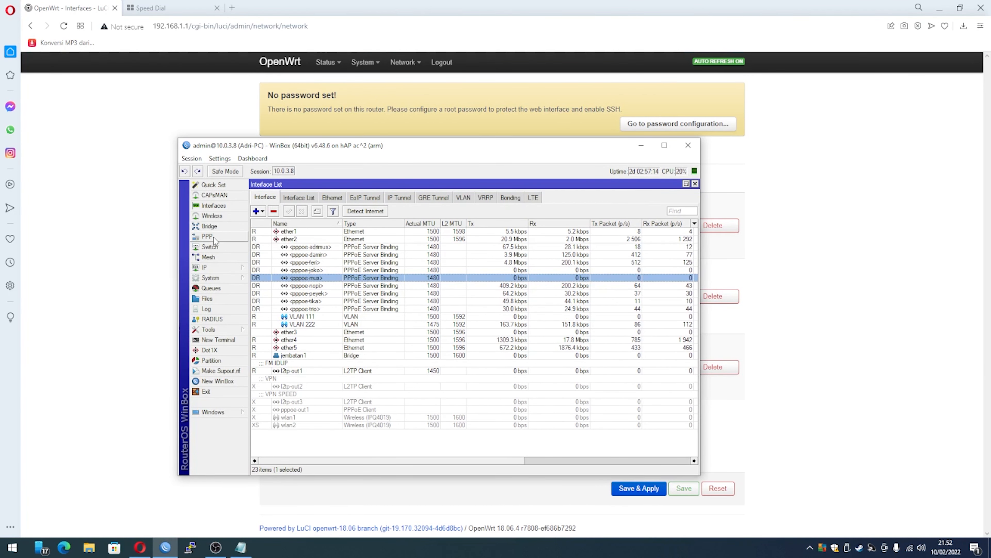
{"action": "left_click", "coordinate": [211, 288]}
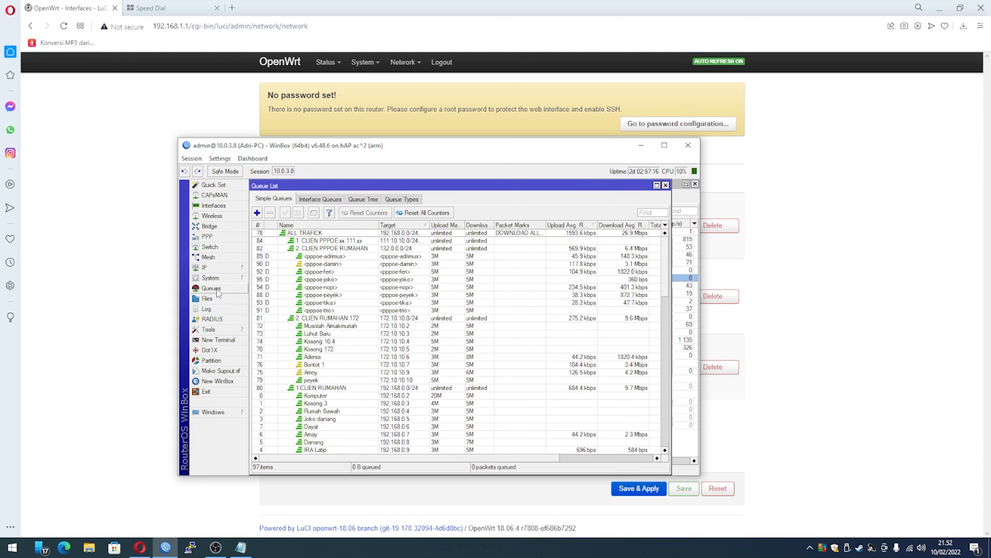
{"action": "right_click", "coordinate": [550, 373]}
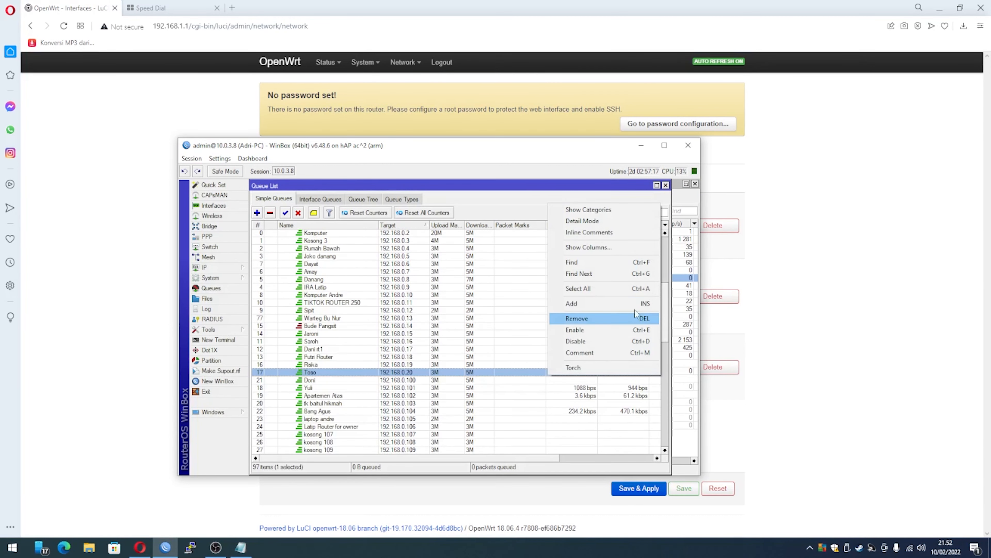
{"action": "left_click", "coordinate": [667, 294]}
{"action": "left_click_drag", "start_coordinate": [667, 304], "coordinate": [672, 446]}
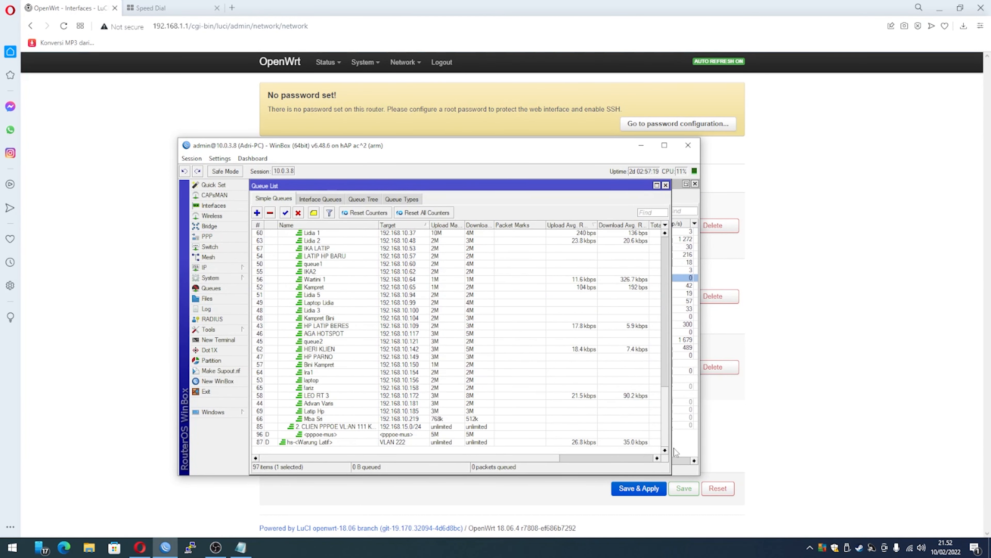
{"action": "left_click", "coordinate": [341, 435]}
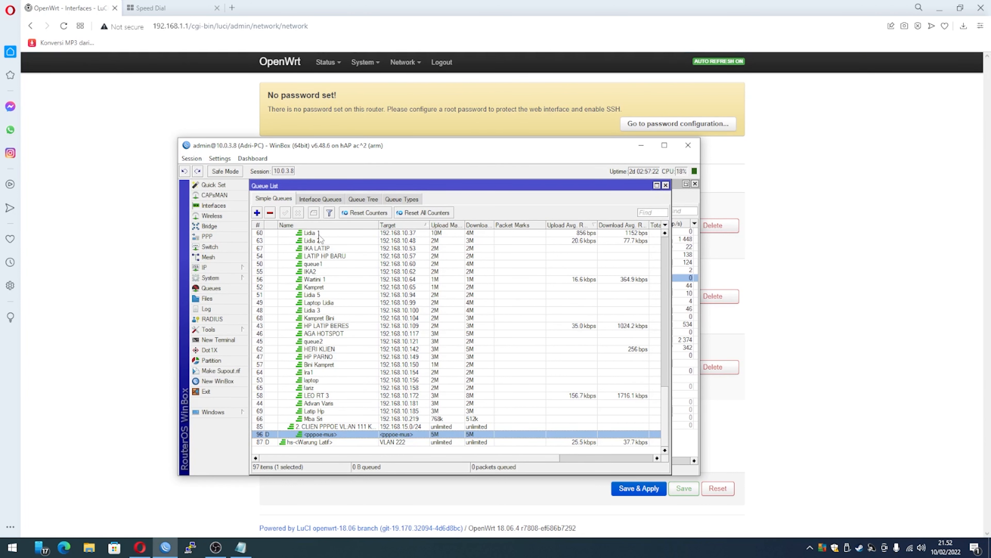
- Open PPP > Active Connections and find the new 192.168.15.2 session
{"action": "left_click", "coordinate": [214, 236]}
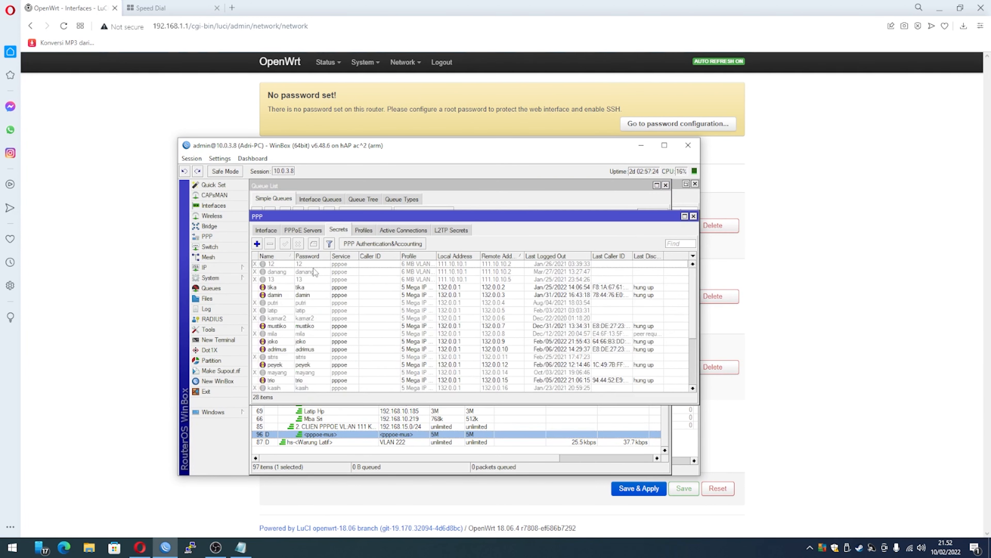
{"action": "left_click", "coordinate": [266, 230]}
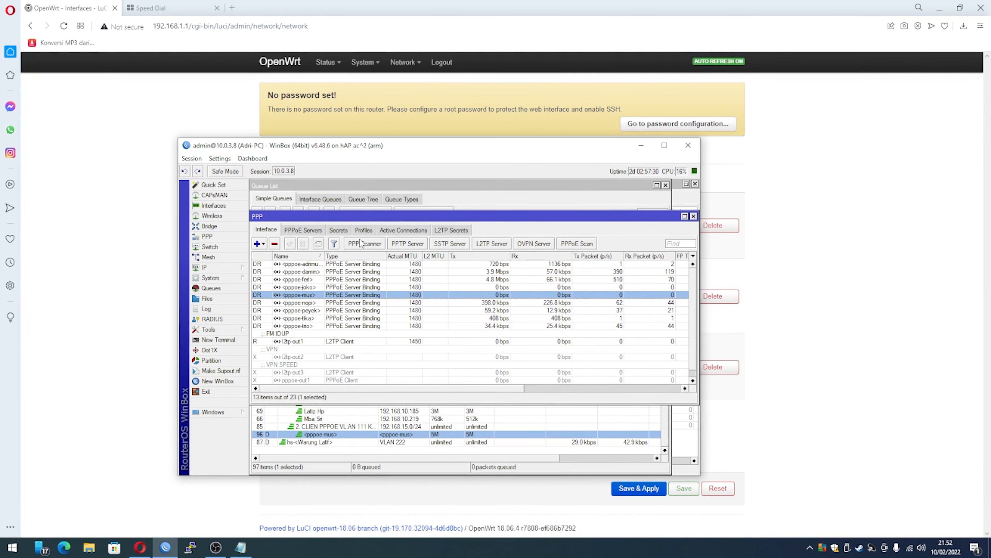
{"action": "left_click", "coordinate": [403, 230]}
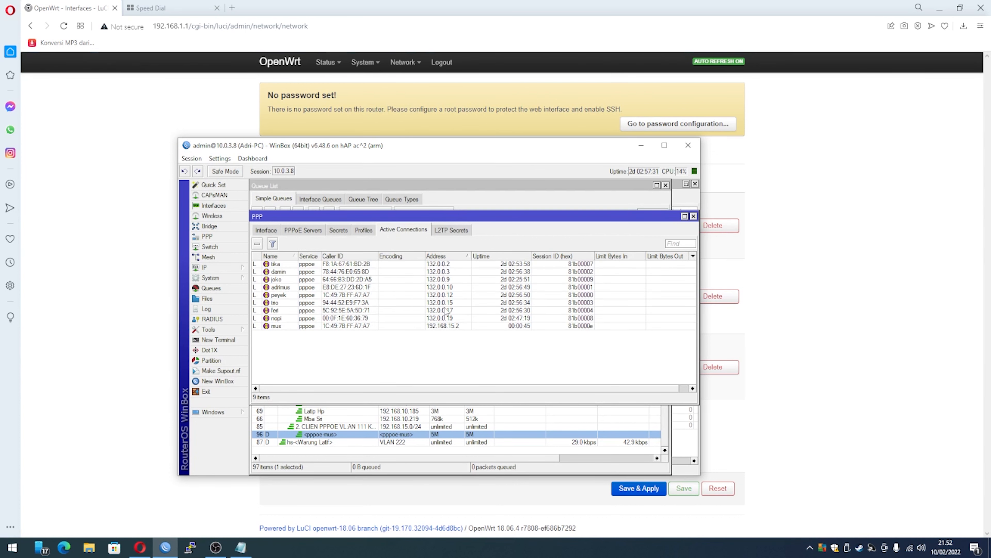
{"action": "left_click", "coordinate": [443, 326]}
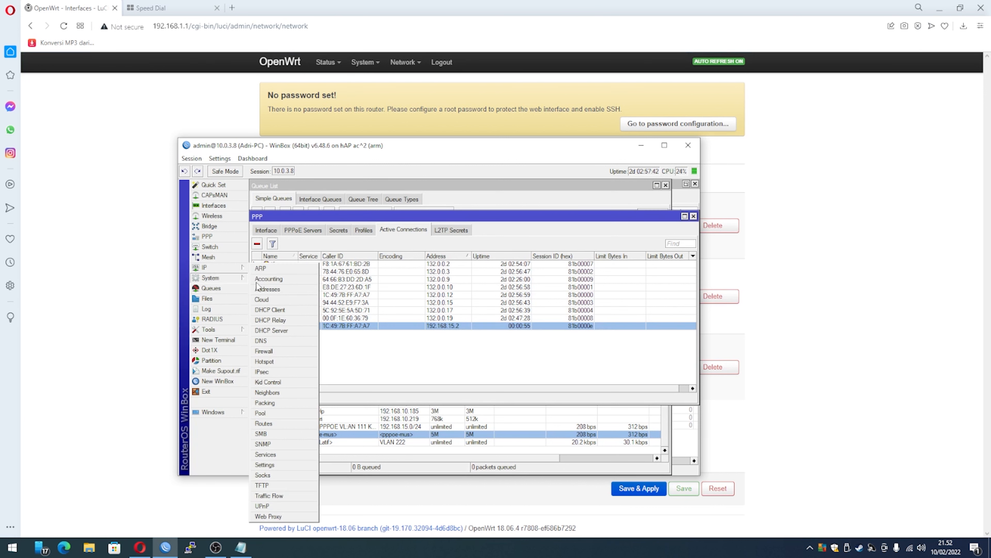
{"action": "left_click", "coordinate": [272, 280]}
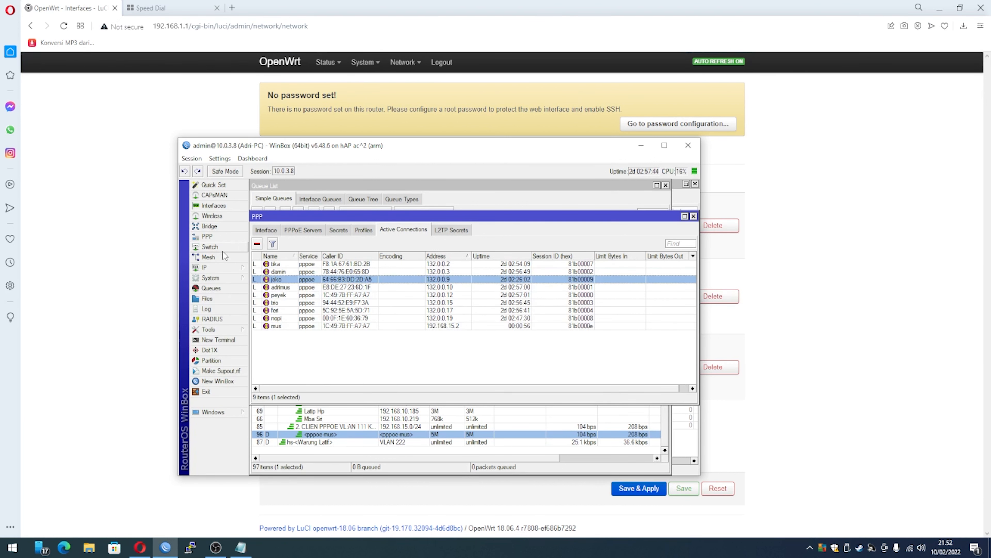
{"action": "mouse_move", "coordinate": [224, 265]}
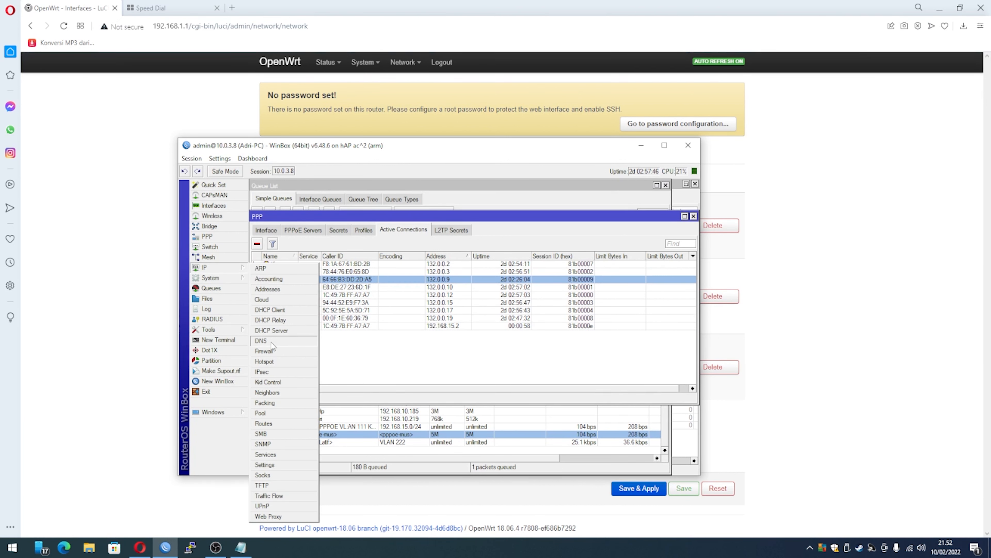
- Open IP > Addresses and select VLAN 111's address 192.168.15.1/24
{"action": "left_click", "coordinate": [280, 290]}
{"action": "left_click", "coordinate": [380, 395]}
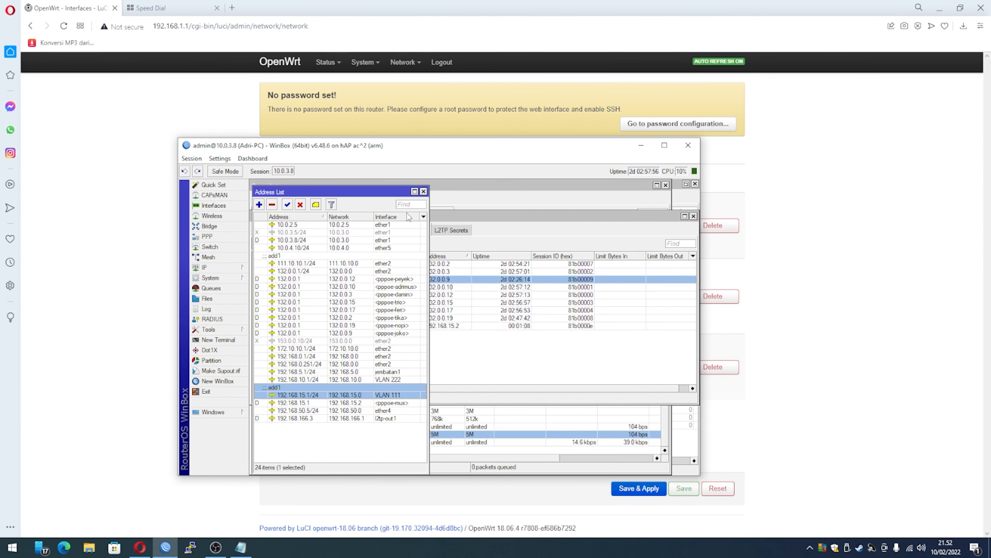
{"action": "left_click_drag", "start_coordinate": [361, 192], "coordinate": [587, 180]}
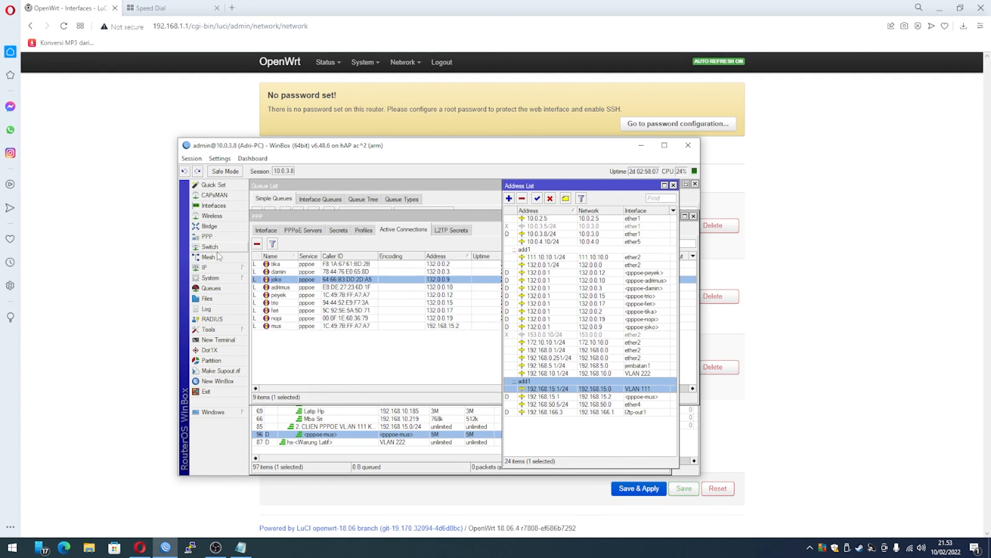
- View IP > Hotspot > Hosts, close both windows and minimize WinBox
{"action": "left_click", "coordinate": [218, 269]}
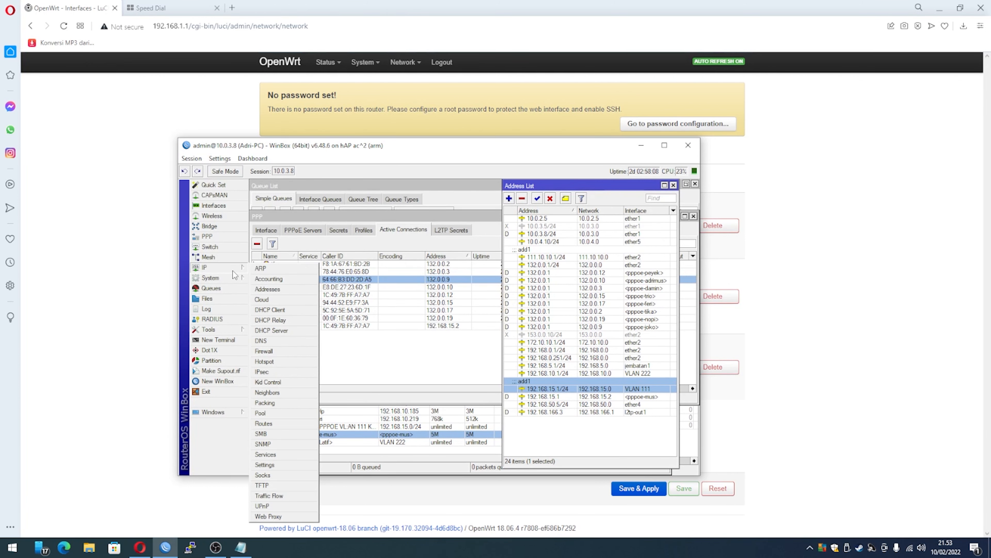
{"action": "left_click", "coordinate": [280, 363]}
{"action": "left_click", "coordinate": [446, 199]}
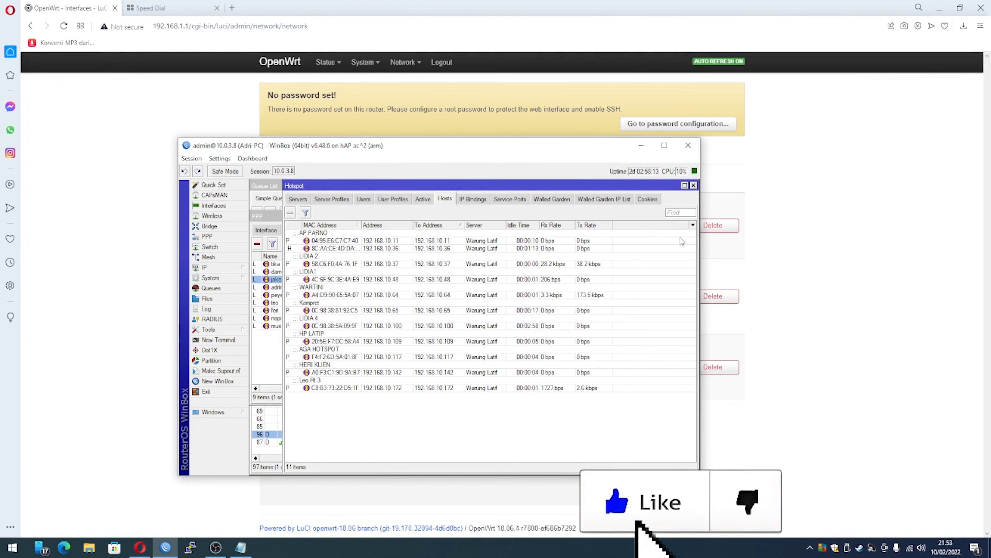
{"action": "left_click", "coordinate": [693, 185]}
{"action": "left_click", "coordinate": [674, 185]}
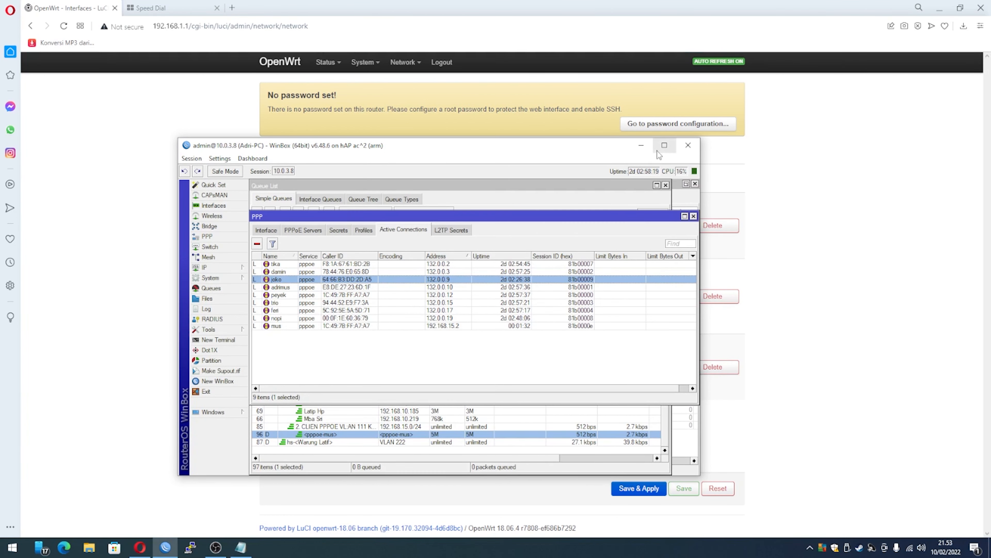
{"action": "left_click", "coordinate": [641, 145]}
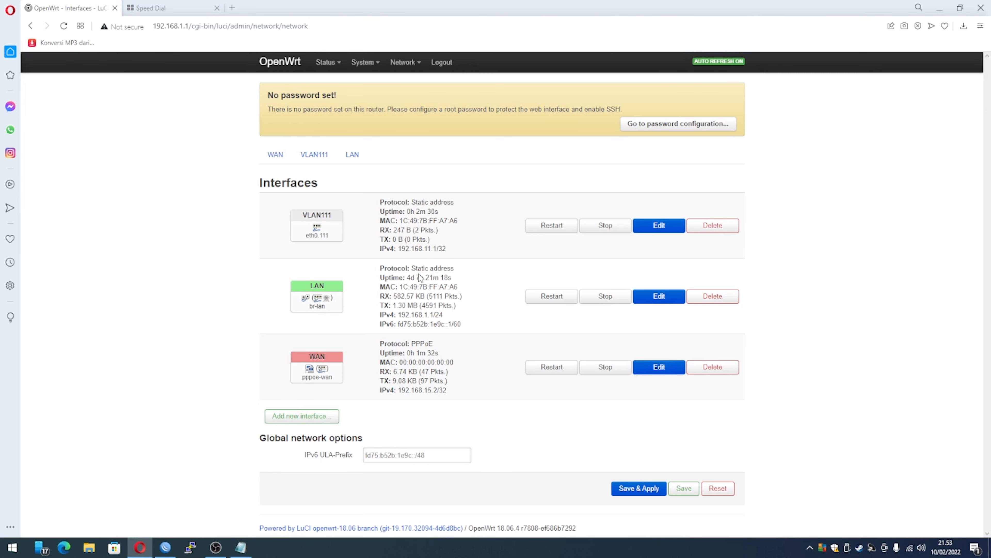
- On Network > Switch, add a new VLAN with ID 222
{"action": "mouse_move", "coordinate": [404, 64]}
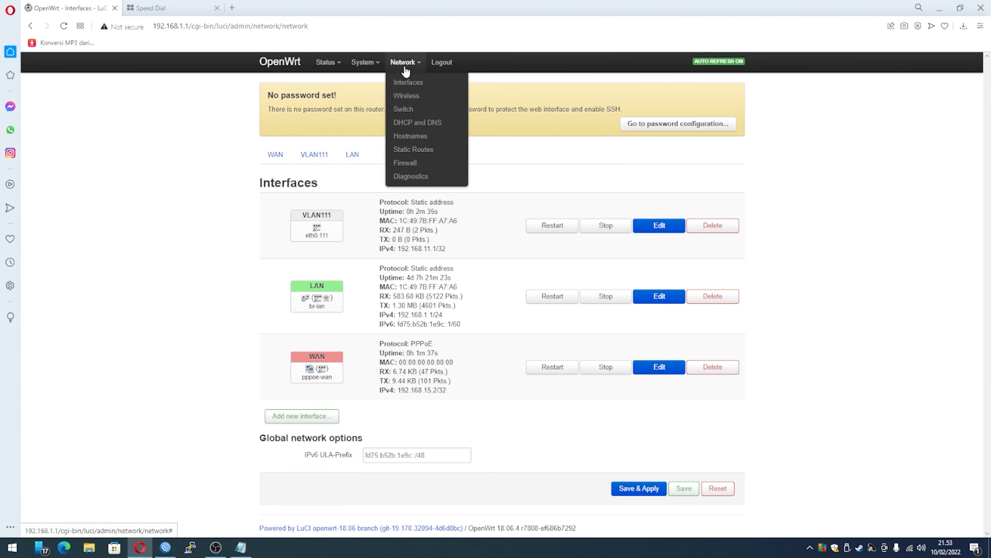
{"action": "left_click", "coordinate": [406, 110]}
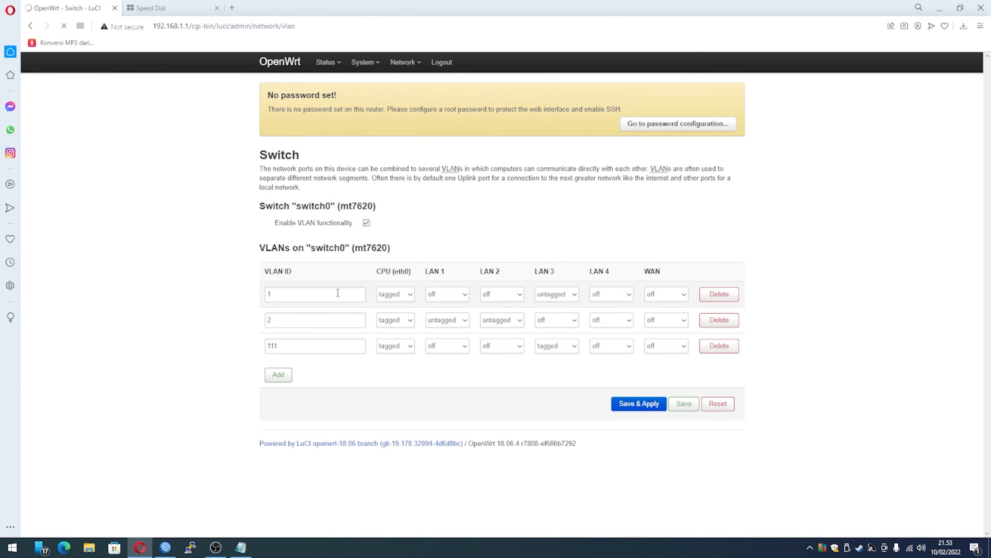
{"action": "left_click", "coordinate": [281, 425]}
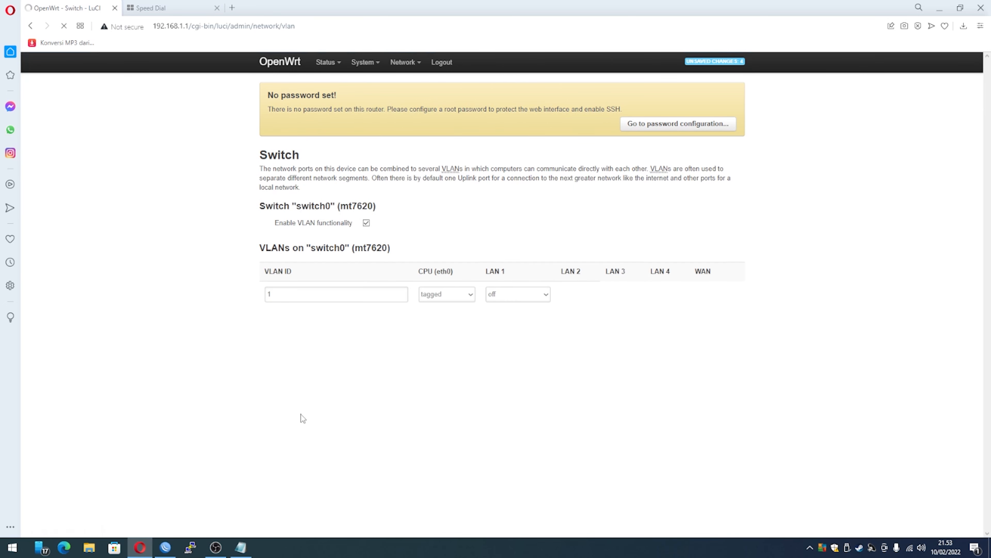
{"action": "left_click_drag", "start_coordinate": [304, 415], "coordinate": [265, 420]}
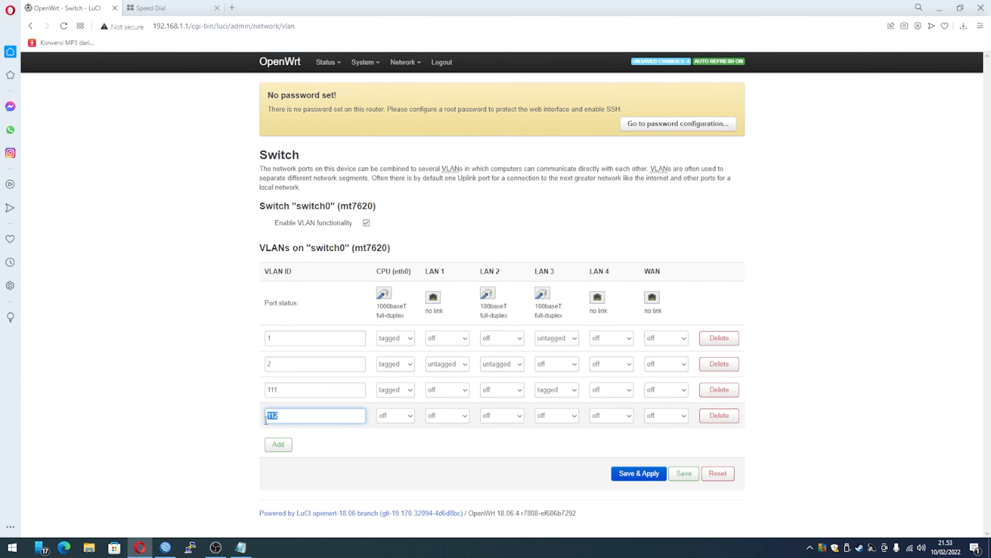
{"action": "type", "text": "222"}
- Make CPU (eth0) and LAN 3 tagged on VLAN 222 and save & apply
{"action": "left_click", "coordinate": [409, 415]}
{"action": "left_click", "coordinate": [406, 437]}
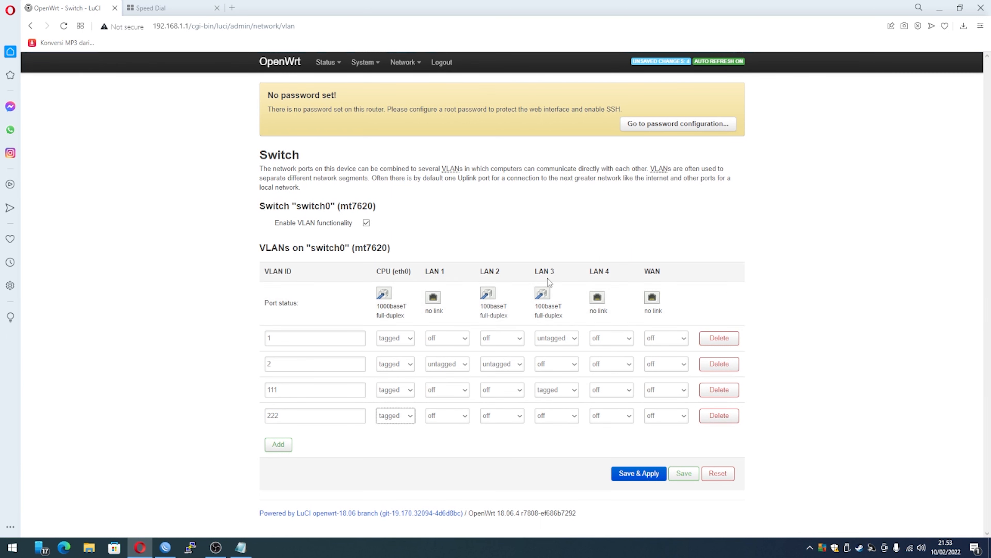
{"action": "left_click", "coordinate": [570, 417]}
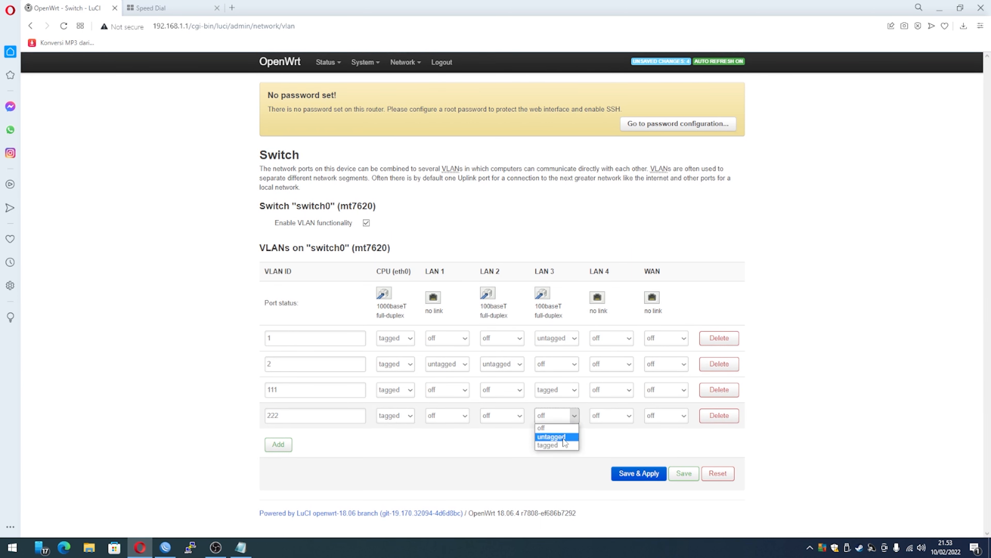
{"action": "left_click", "coordinate": [565, 448]}
{"action": "left_click", "coordinate": [630, 473]}
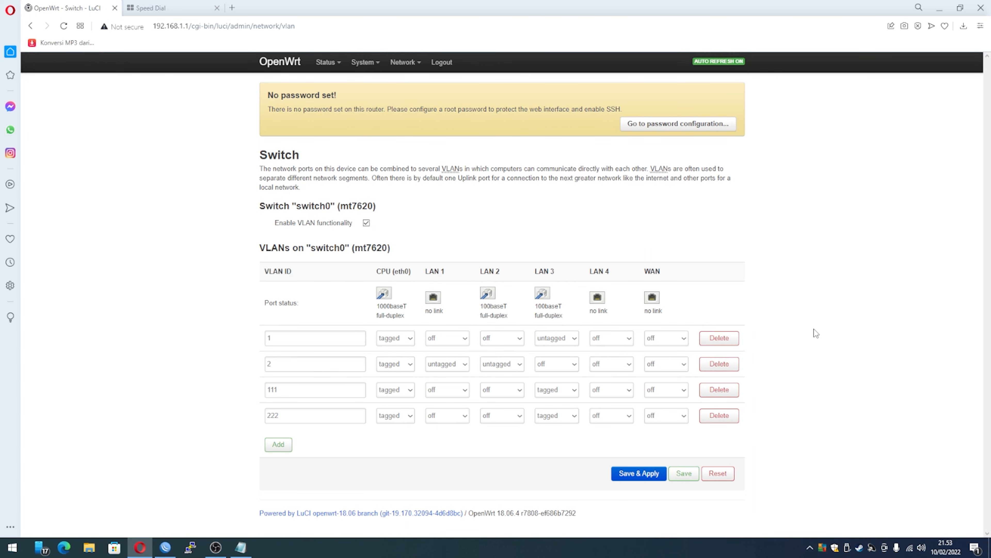
{"action": "mouse_move", "coordinate": [406, 63]}
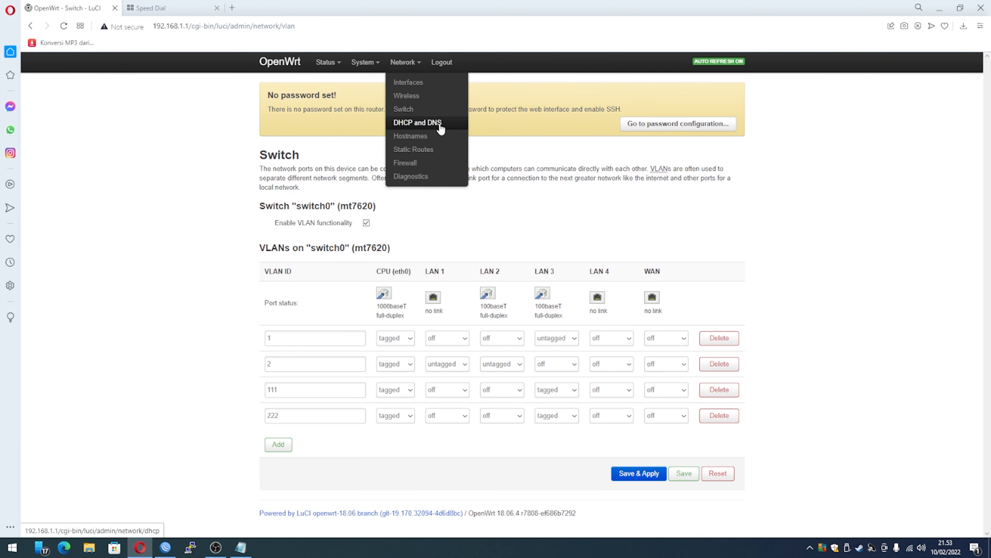
- Add a new interface VLAN222 using the Static address protocol on device eth0.222
{"action": "left_click", "coordinate": [422, 84]}
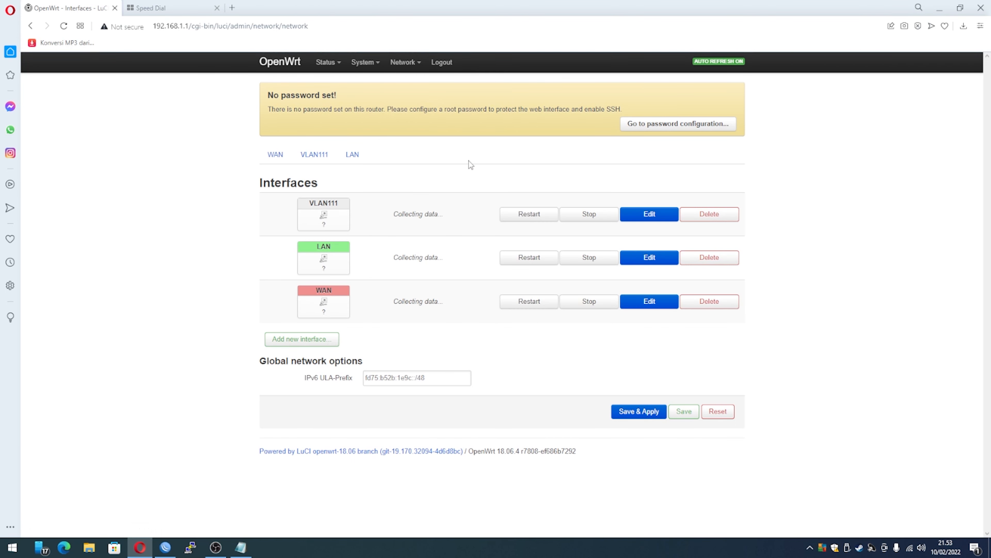
{"action": "left_click", "coordinate": [288, 417]}
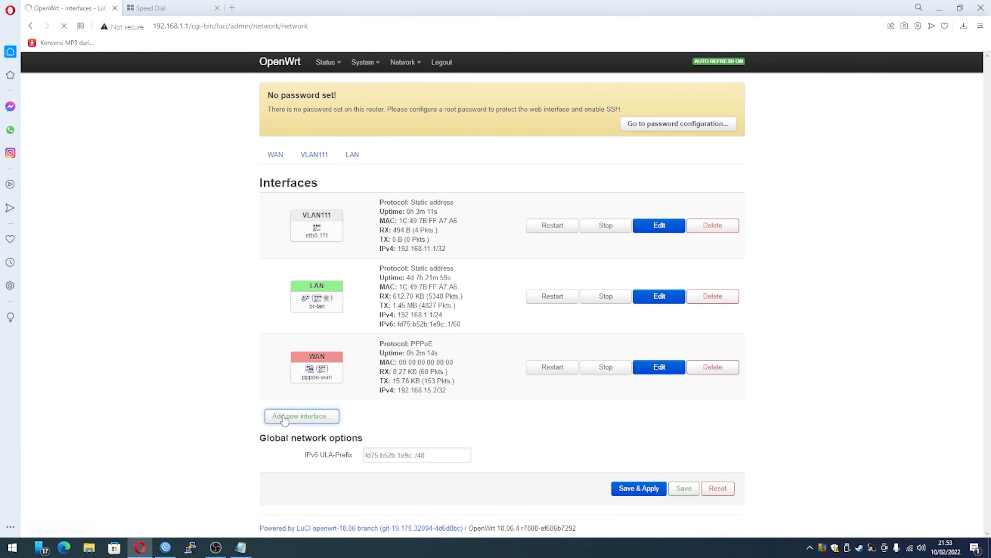
{"action": "left_click", "coordinate": [396, 175]}
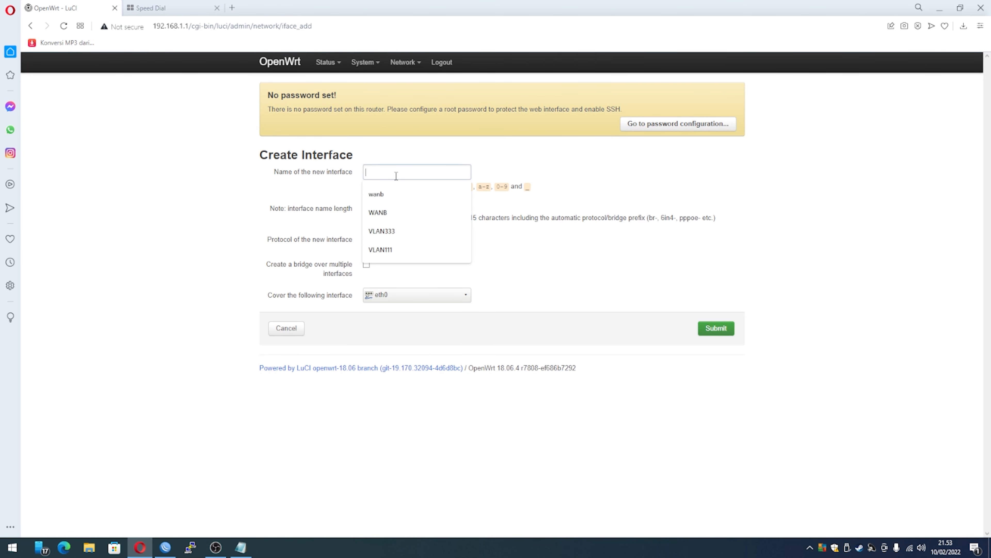
{"action": "type", "text": "VL"}
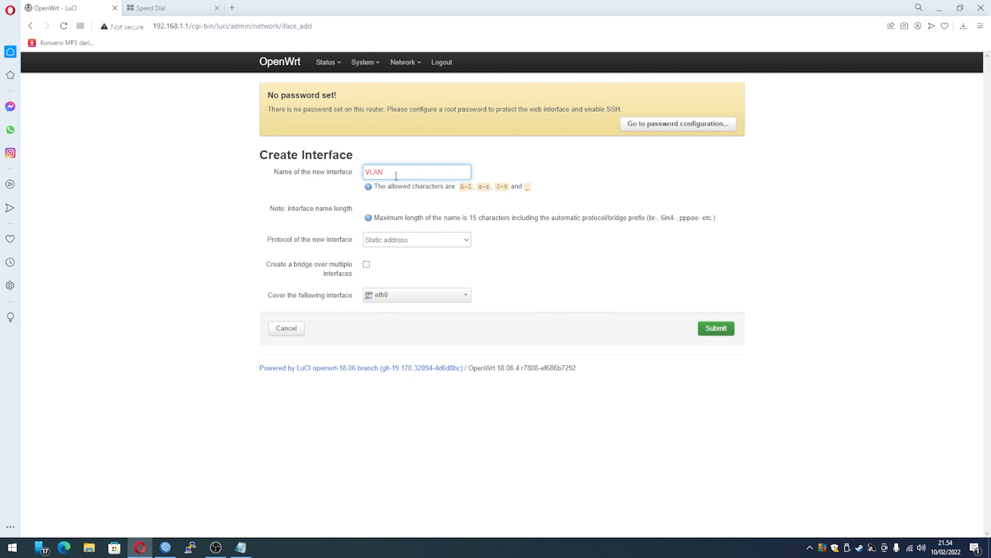
{"action": "type", "text": "AN"}
{"action": "key", "text": "BackSpace"}
{"action": "type", "text": "222"}
{"action": "left_click", "coordinate": [467, 240]}
{"action": "left_click", "coordinate": [432, 246]}
{"action": "left_click", "coordinate": [450, 299]}
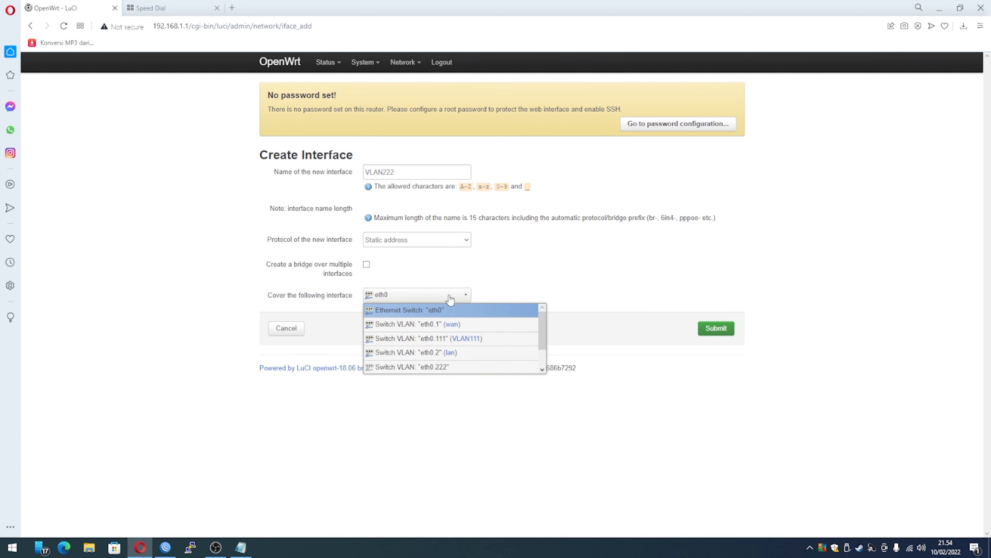
{"action": "left_click", "coordinate": [465, 367]}
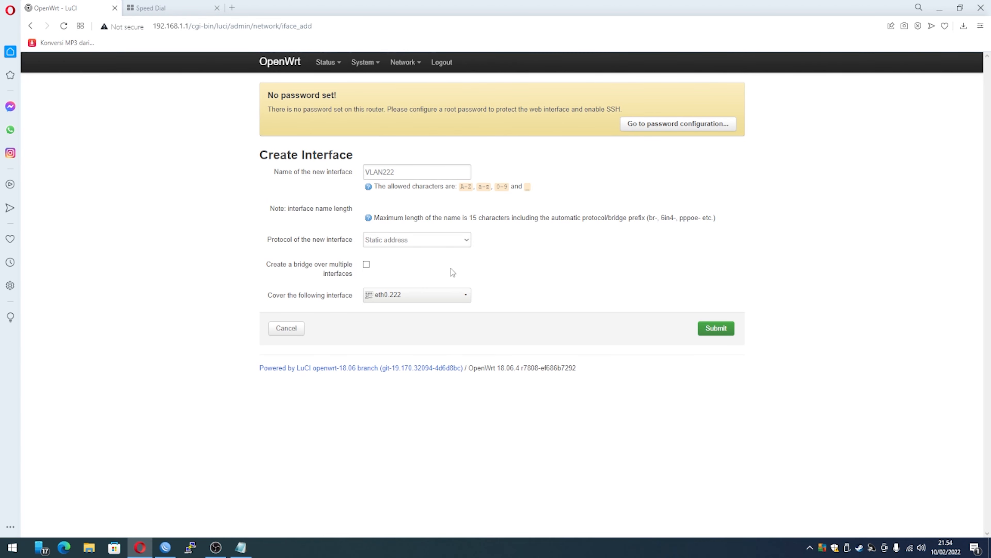
{"action": "left_click", "coordinate": [715, 328]}
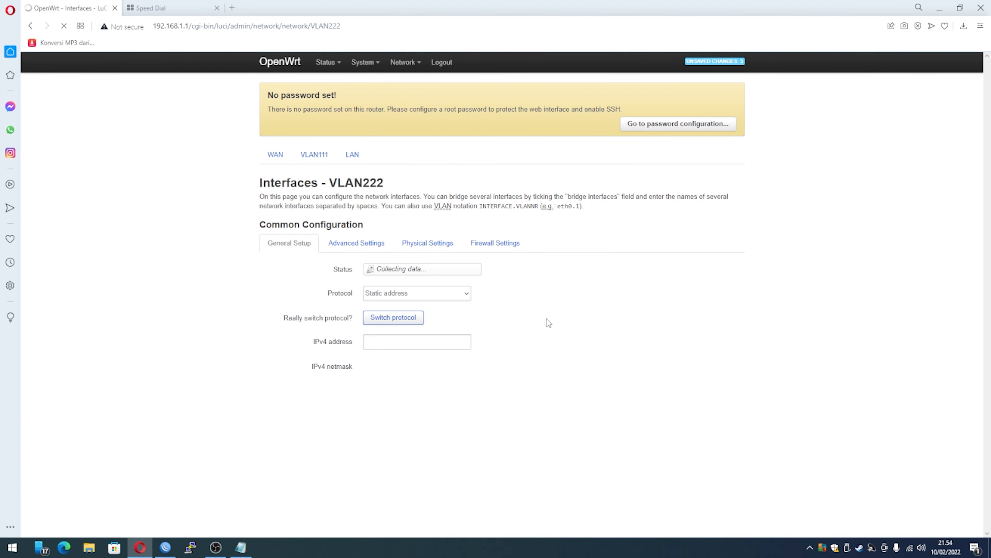
- Set VLAN222's IPv4 address to 192.168.10.254, review its Advanced and Physical settings, then Save & Apply
{"action": "left_click", "coordinate": [425, 336]}
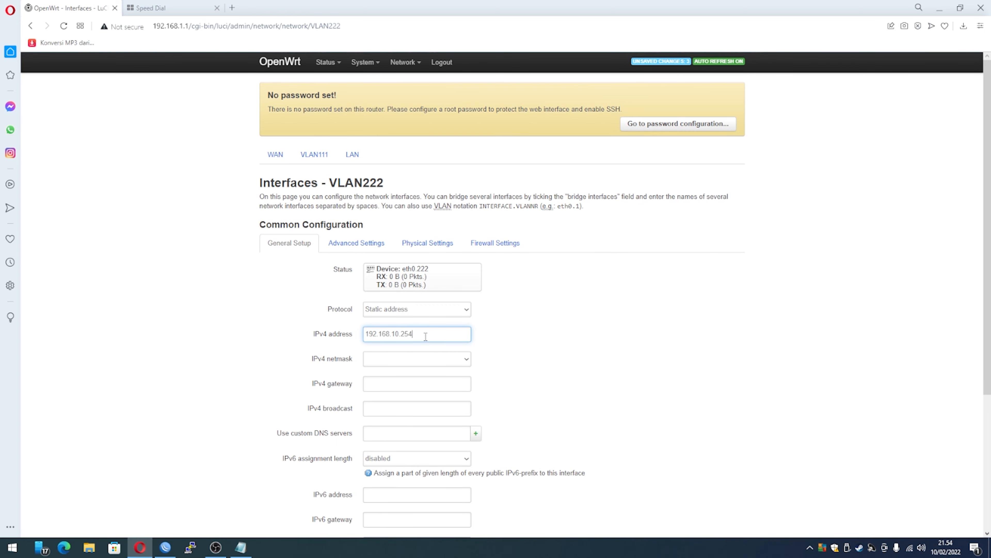
{"action": "scroll", "coordinate": [578, 355], "scroll_direction": "down", "scroll_amount": 3}
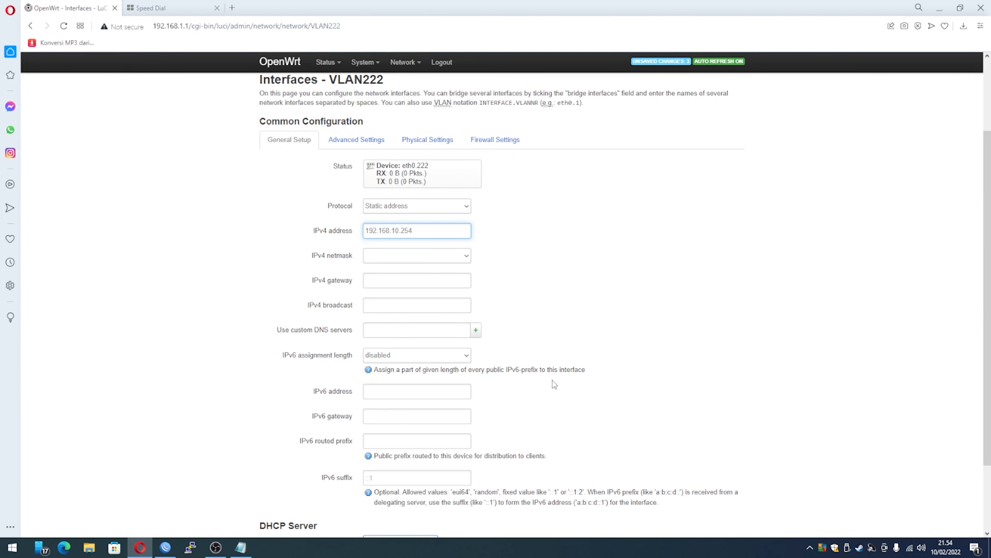
{"action": "scroll", "coordinate": [443, 256], "scroll_direction": "up", "scroll_amount": 2}
{"action": "left_click", "coordinate": [365, 192]}
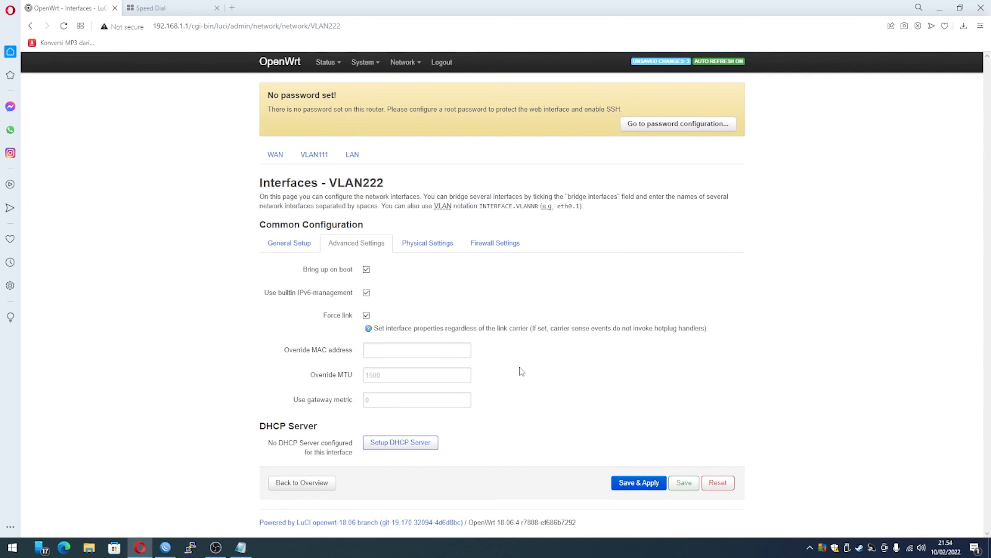
{"action": "left_click", "coordinate": [422, 243]}
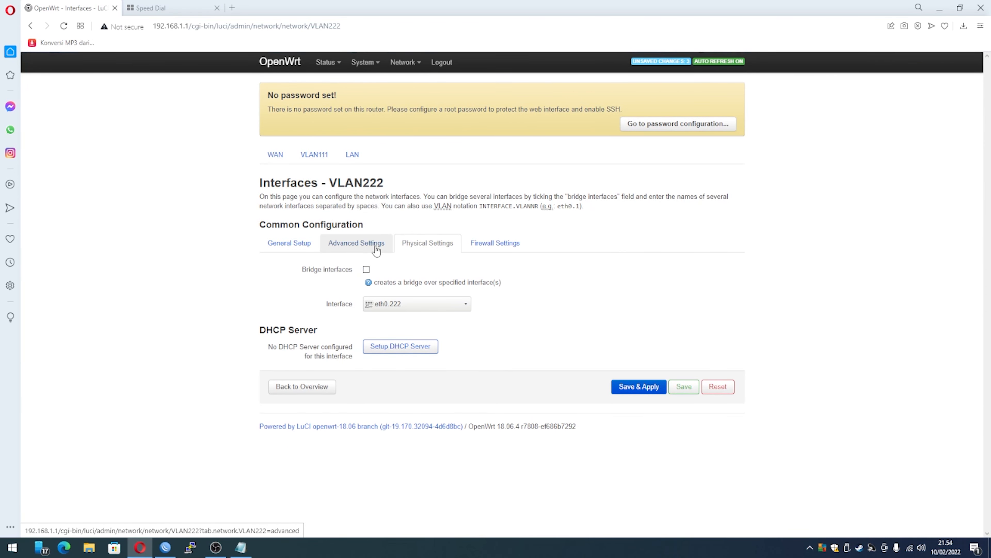
{"action": "left_click", "coordinate": [639, 387]}
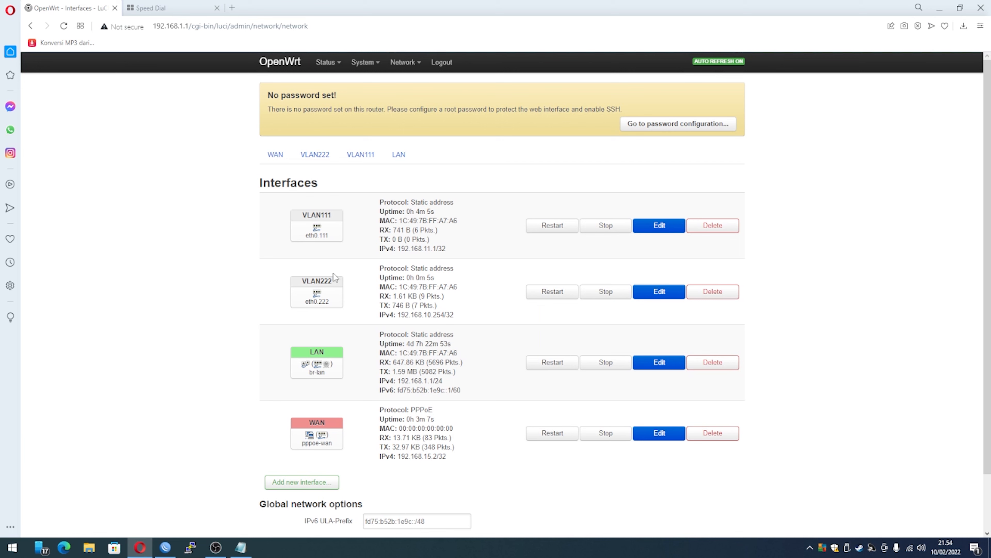
- Open the OpenWrt wireless network's settings and try attaching it to VLAN222 instead of lan
{"action": "mouse_move", "coordinate": [405, 63]}
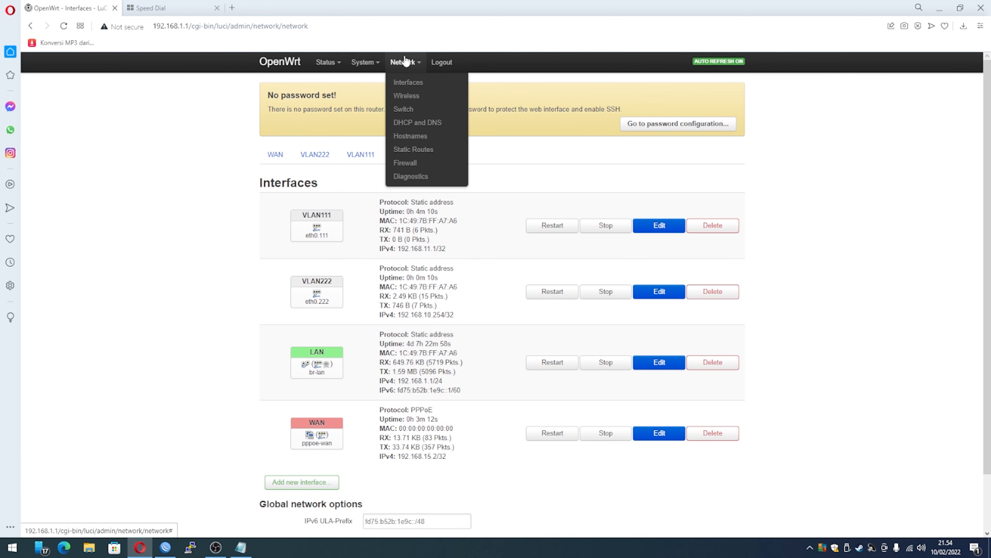
{"action": "left_click", "coordinate": [404, 98]}
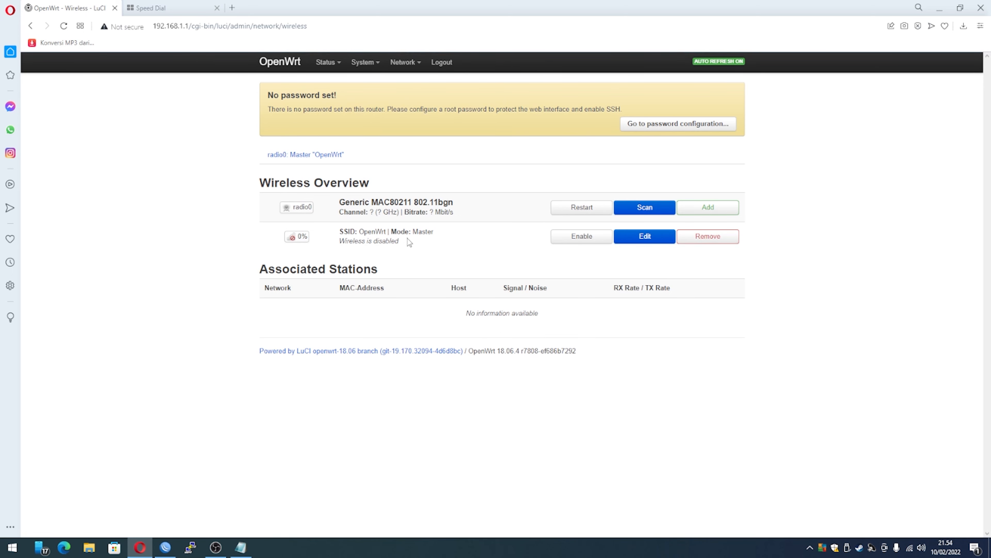
{"action": "left_click", "coordinate": [628, 240]}
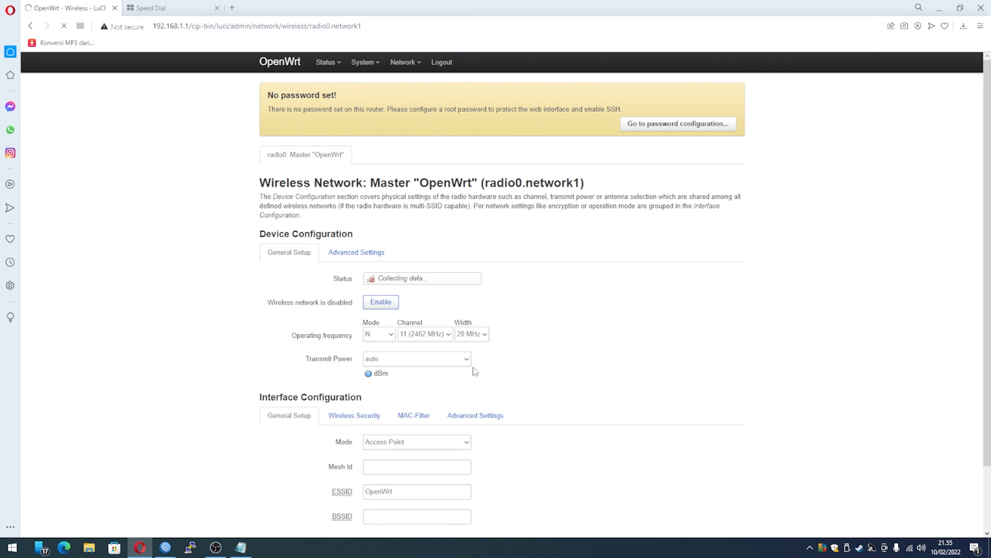
{"action": "scroll", "coordinate": [474, 368], "scroll_direction": "down", "scroll_amount": 3}
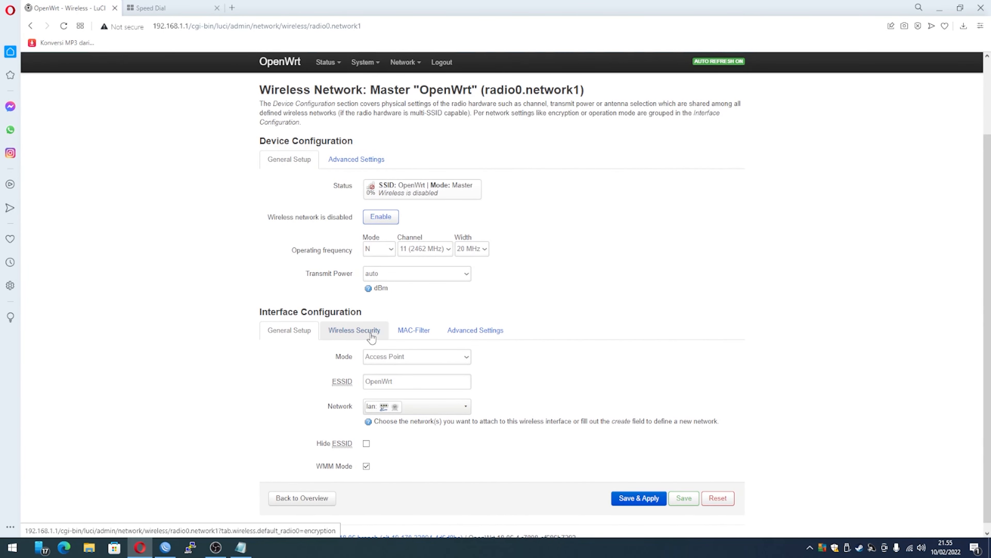
{"action": "scroll", "coordinate": [483, 412], "scroll_direction": "down", "scroll_amount": 1}
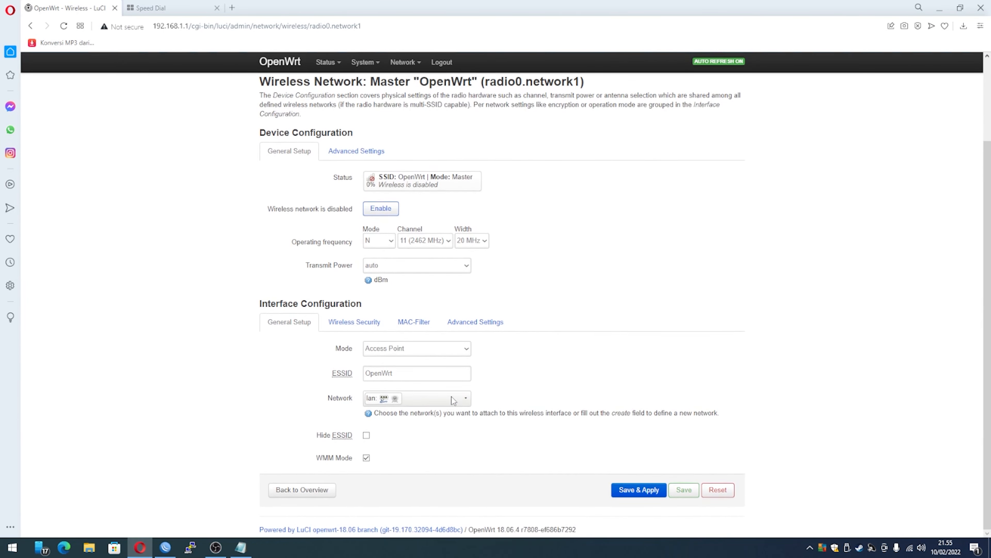
{"action": "left_click", "coordinate": [467, 400]}
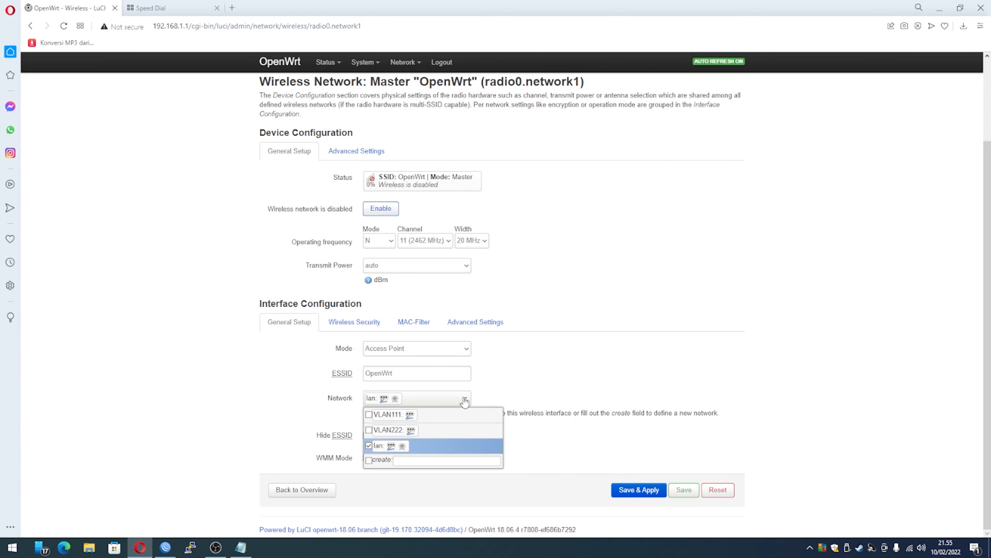
{"action": "left_click", "coordinate": [369, 431]}
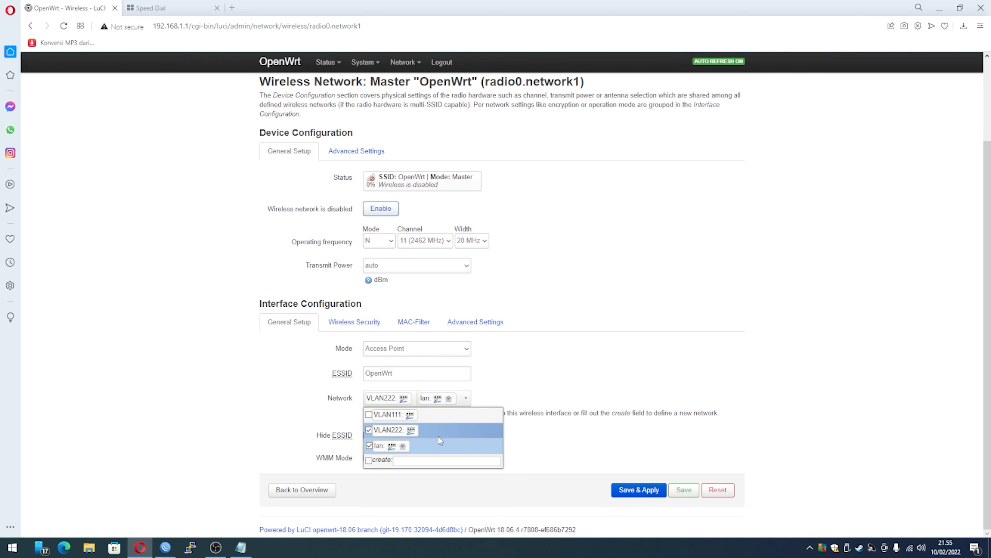
{"action": "left_click", "coordinate": [369, 446]}
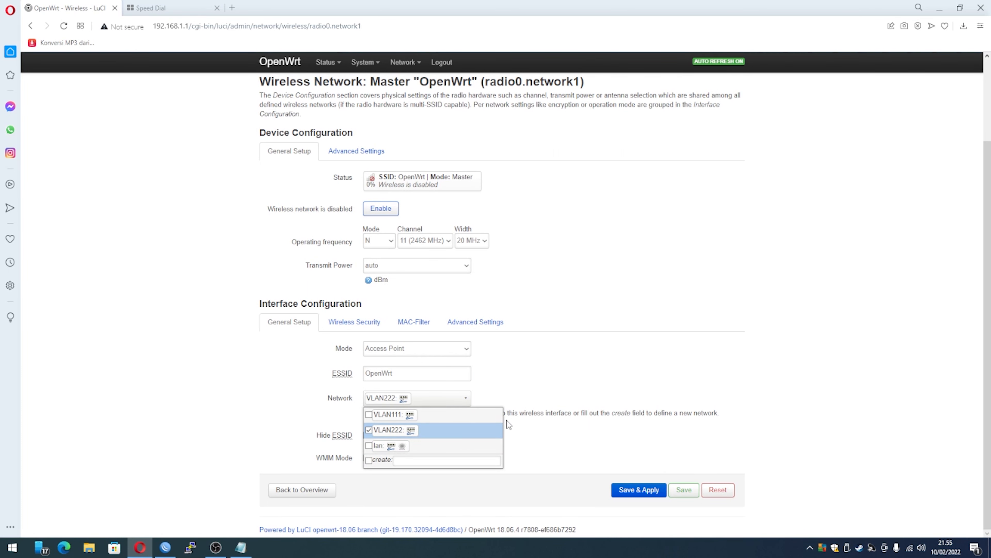
- Return the OpenWrt wireless to lan, save, enable the network and apply the changes
{"action": "left_click", "coordinate": [369, 431]}
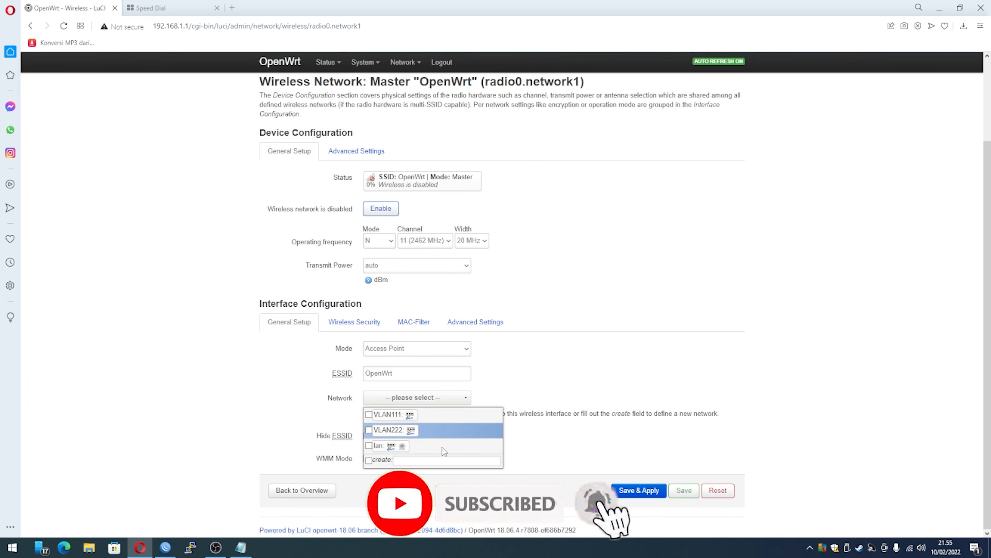
{"action": "left_click", "coordinate": [369, 446]}
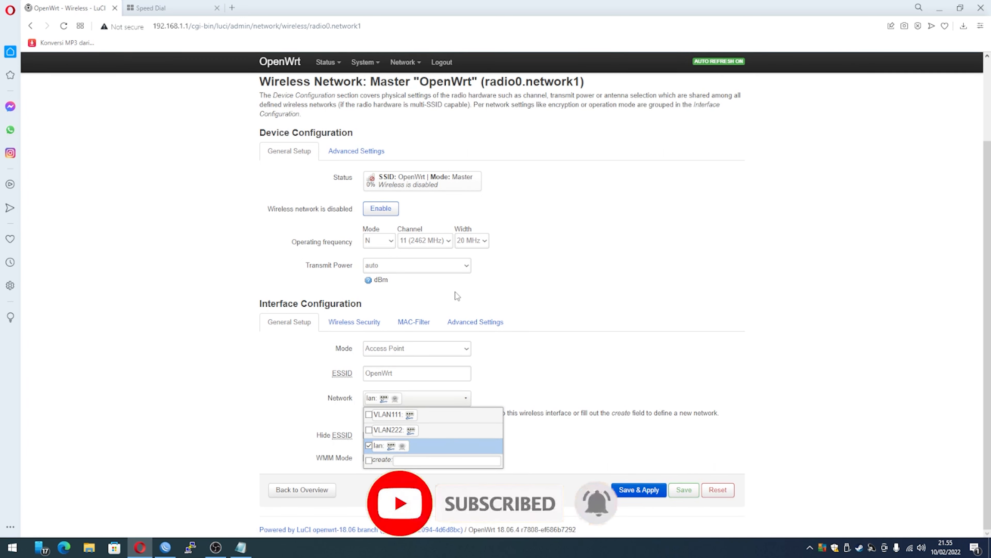
{"action": "left_click", "coordinate": [628, 491]}
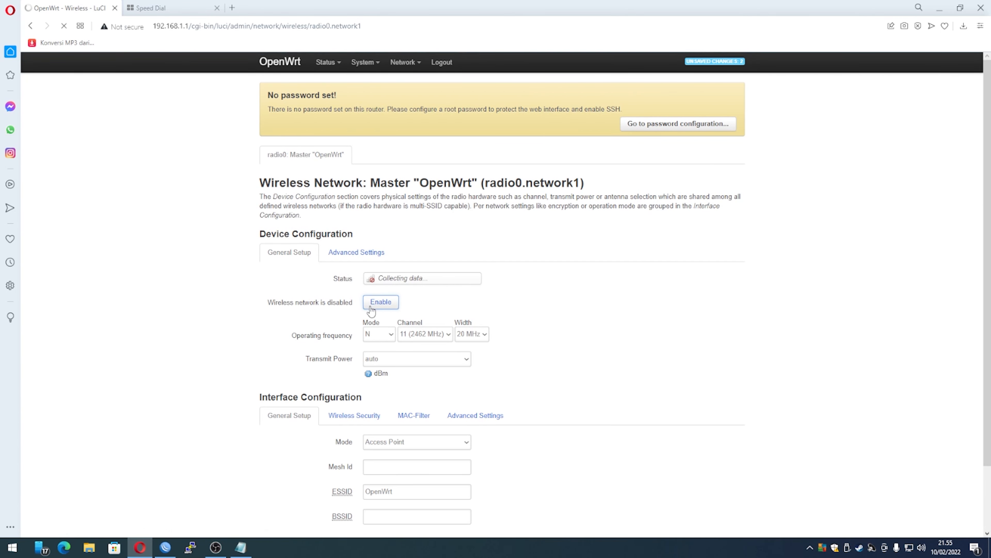
{"action": "left_click", "coordinate": [372, 305]}
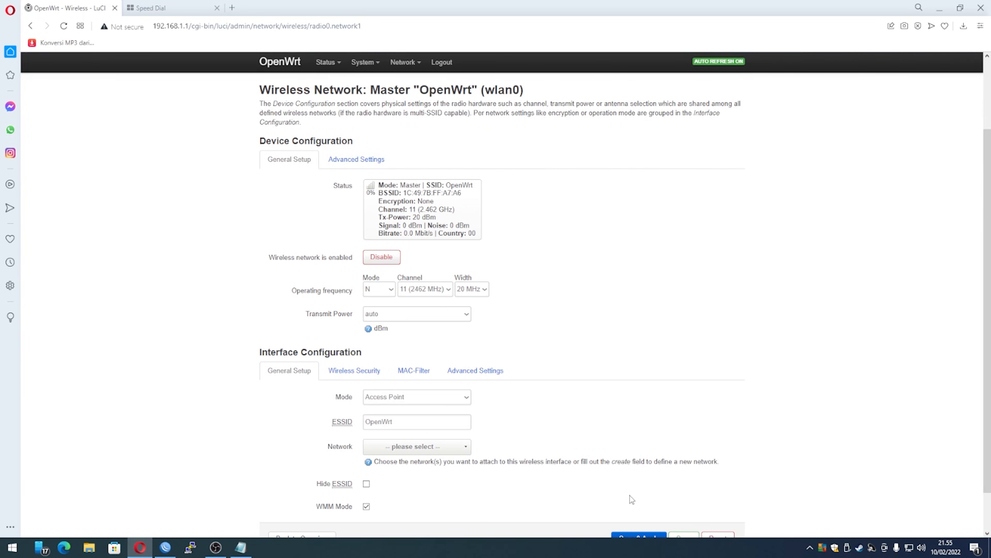
{"action": "left_click", "coordinate": [639, 491]}
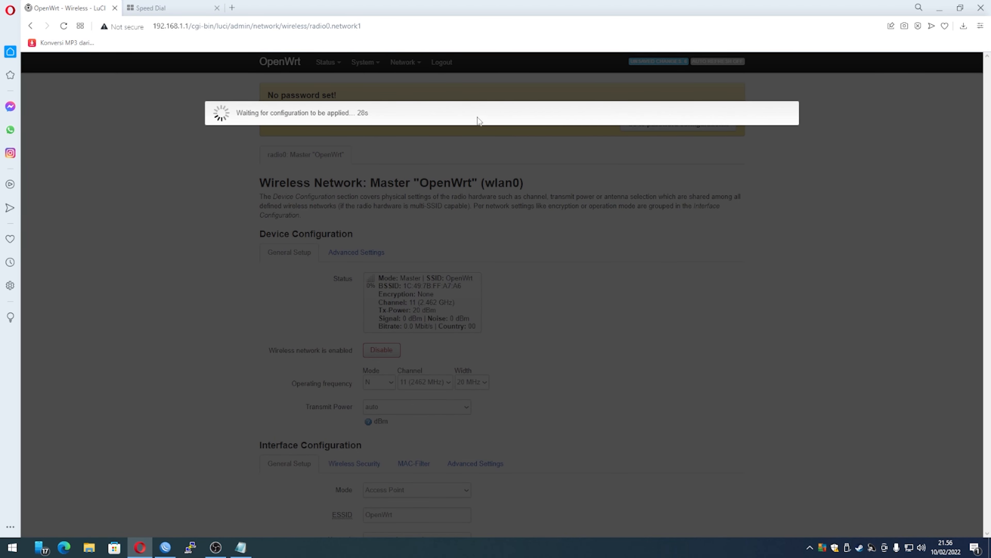
- Add a new wireless network on radio0 with ESSID 'Hotspot OYE'
{"action": "left_click", "coordinate": [406, 62]}
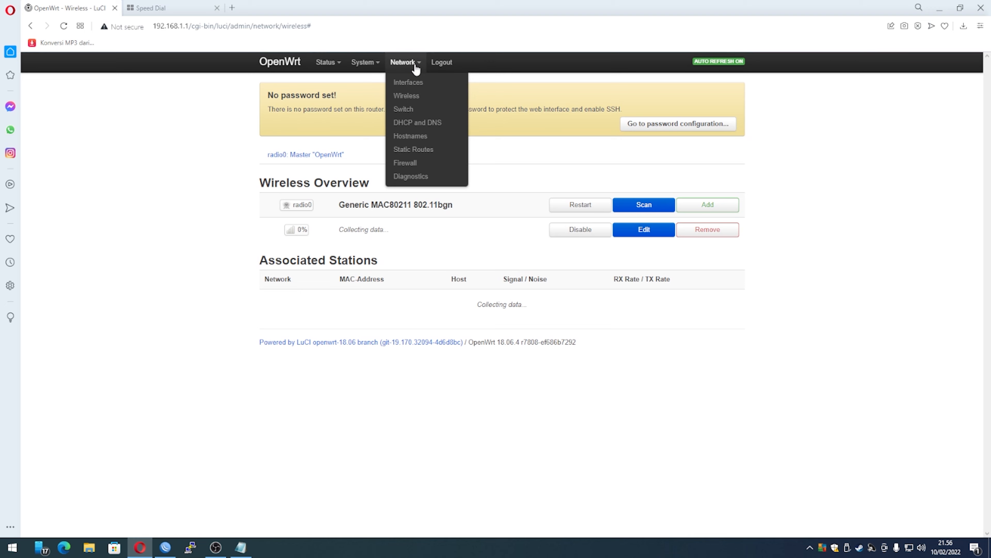
{"action": "left_click", "coordinate": [420, 98]}
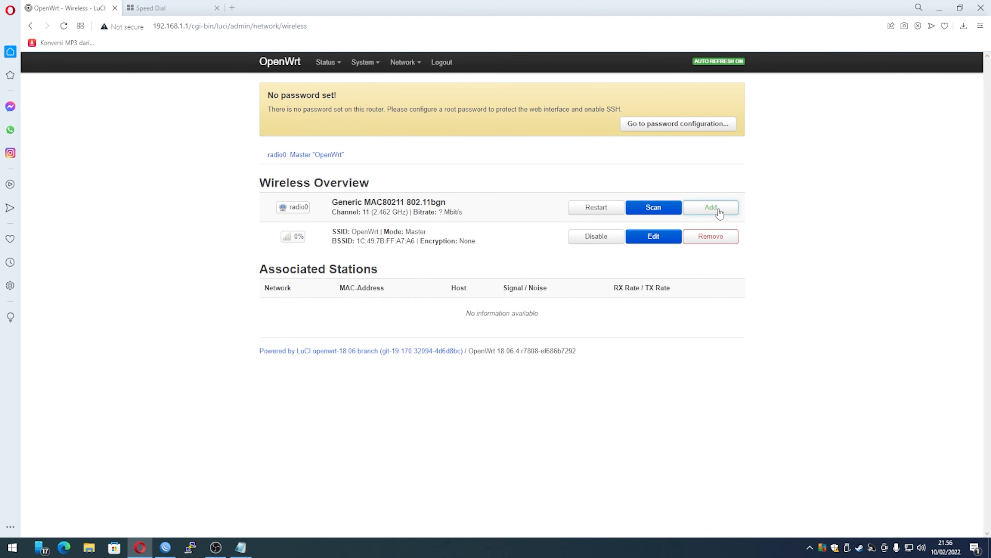
{"action": "left_click", "coordinate": [711, 207]}
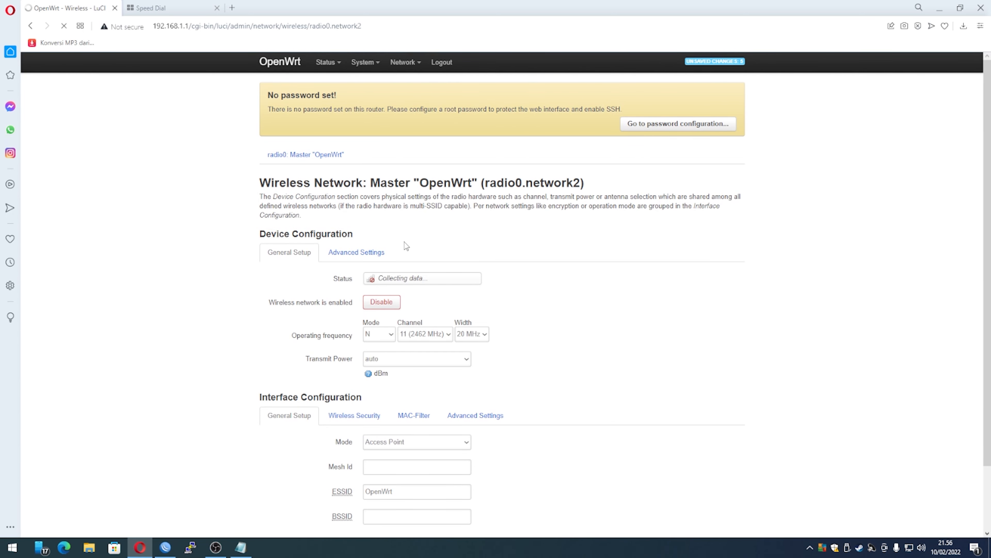
{"action": "scroll", "coordinate": [405, 244], "scroll_direction": "down", "scroll_amount": 3}
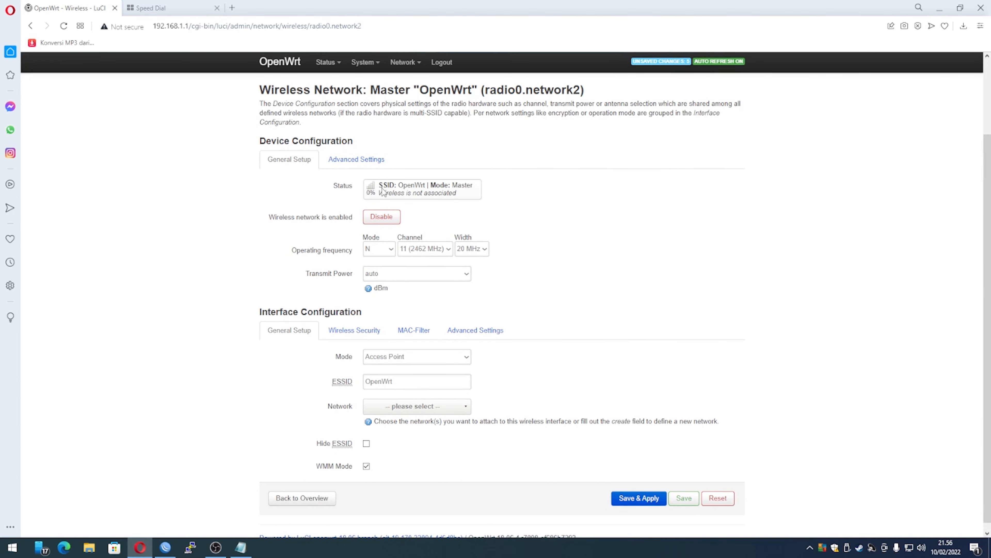
{"action": "left_click", "coordinate": [419, 381]}
{"action": "key", "text": "ctrl+a"}
{"action": "type", "text": "H"}
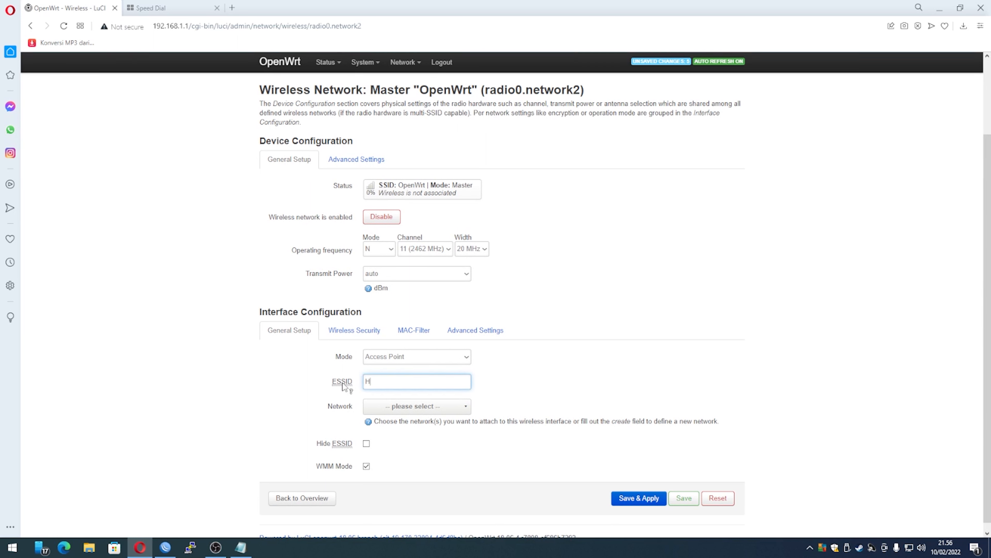
{"action": "type", "text": "otspot OYE"}
- Attach Hotspot OYE to the VLAN222 network and Save & Apply it
{"action": "left_click", "coordinate": [460, 407]}
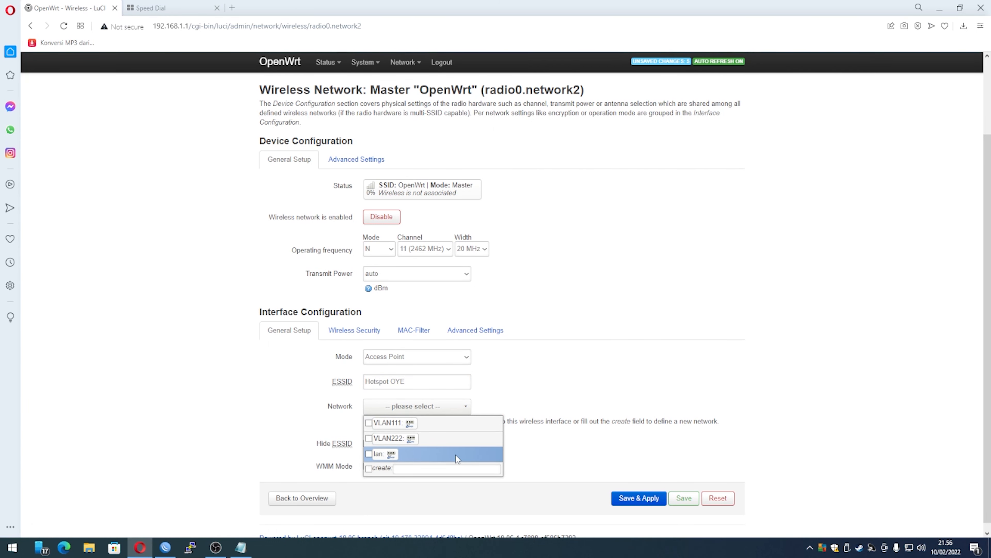
{"action": "left_click", "coordinate": [368, 438]}
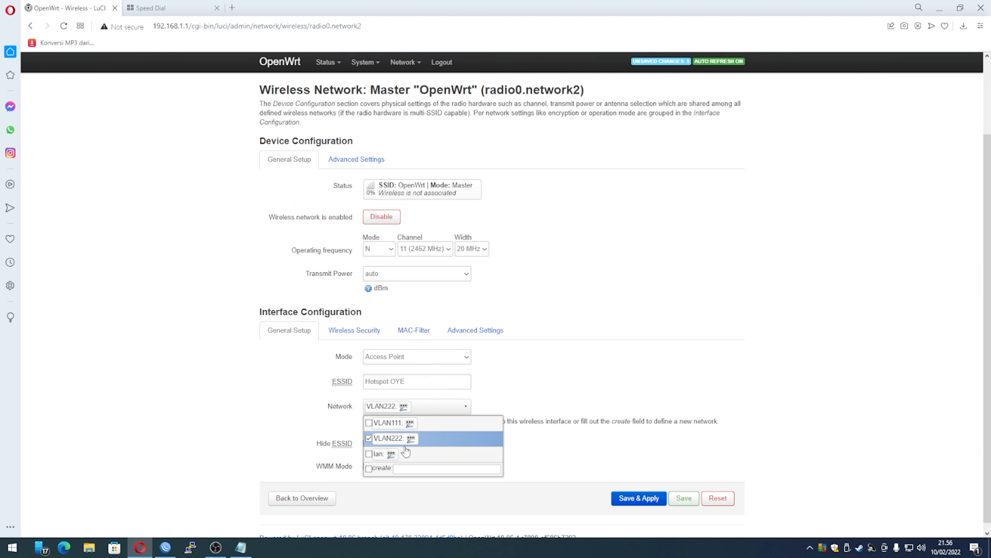
{"action": "left_click", "coordinate": [546, 454]}
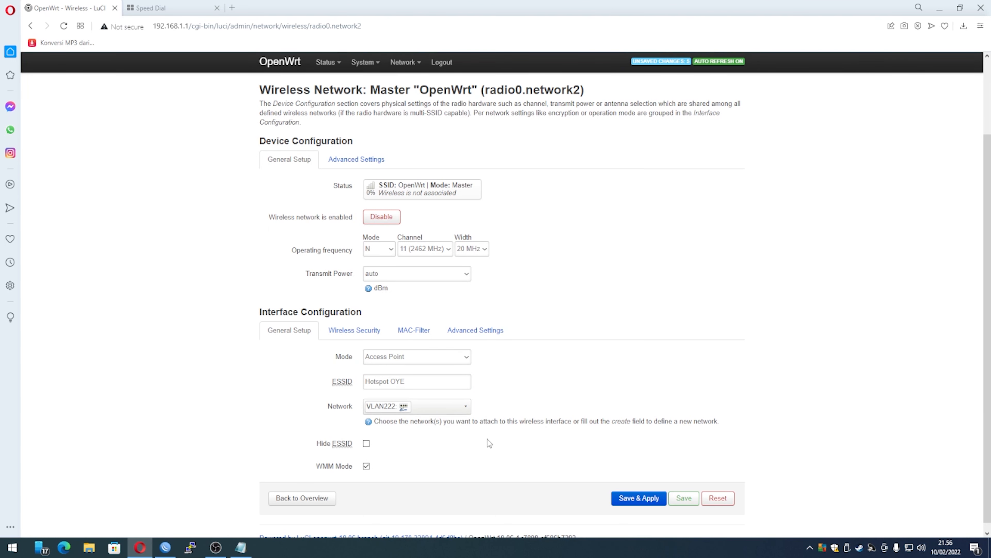
{"action": "left_click", "coordinate": [638, 501]}
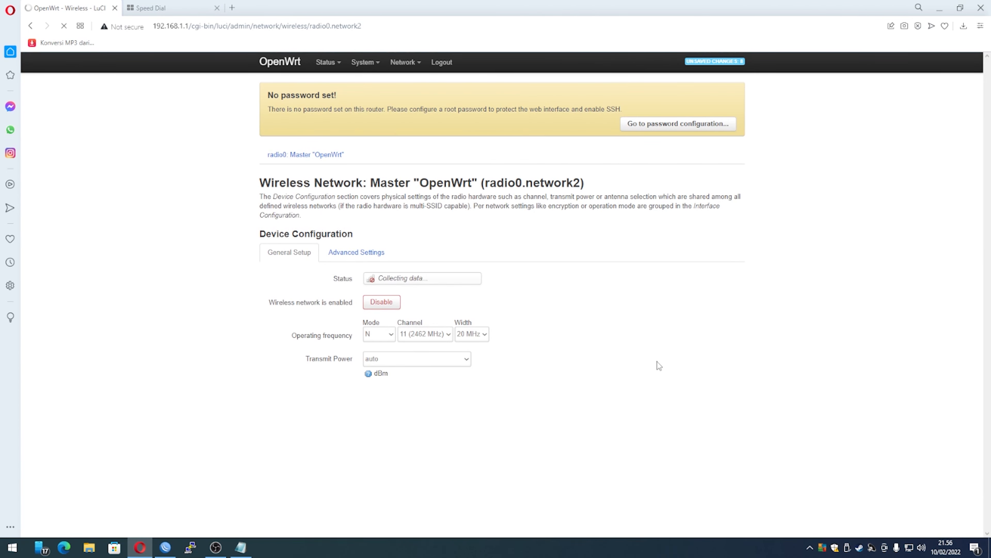
{"action": "mouse_move", "coordinate": [405, 62]}
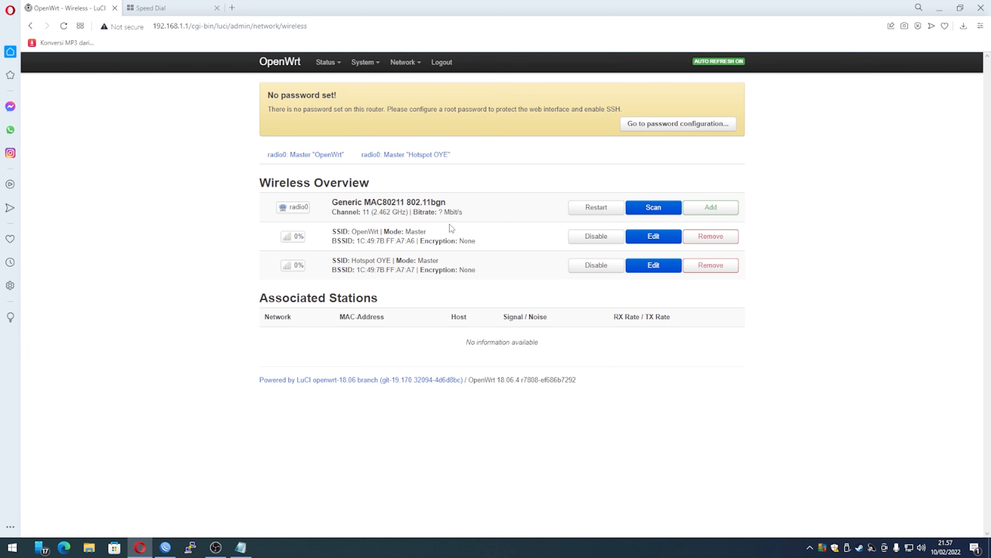
{"action": "left_click", "coordinate": [909, 548]}
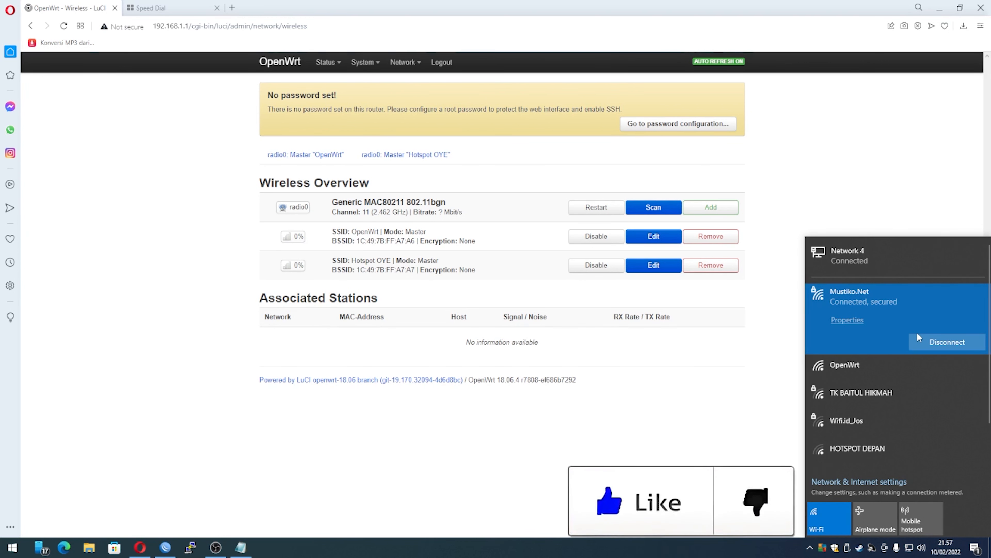
- Disconnect from Mustiko.Net, attempt joining Hotspot OYE, then cancel and close the Wi-Fi list
{"action": "left_click", "coordinate": [938, 341]}
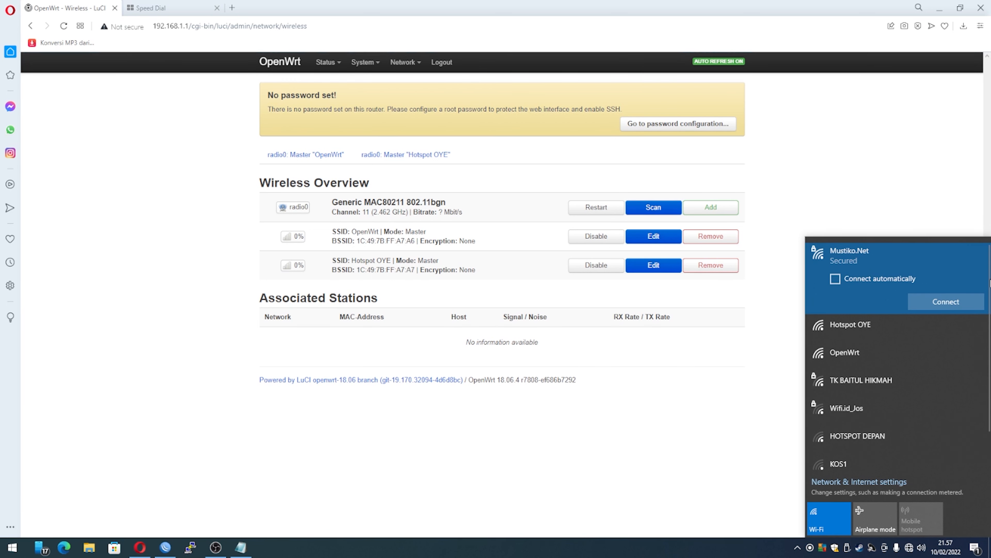
{"action": "left_click", "coordinate": [888, 329]}
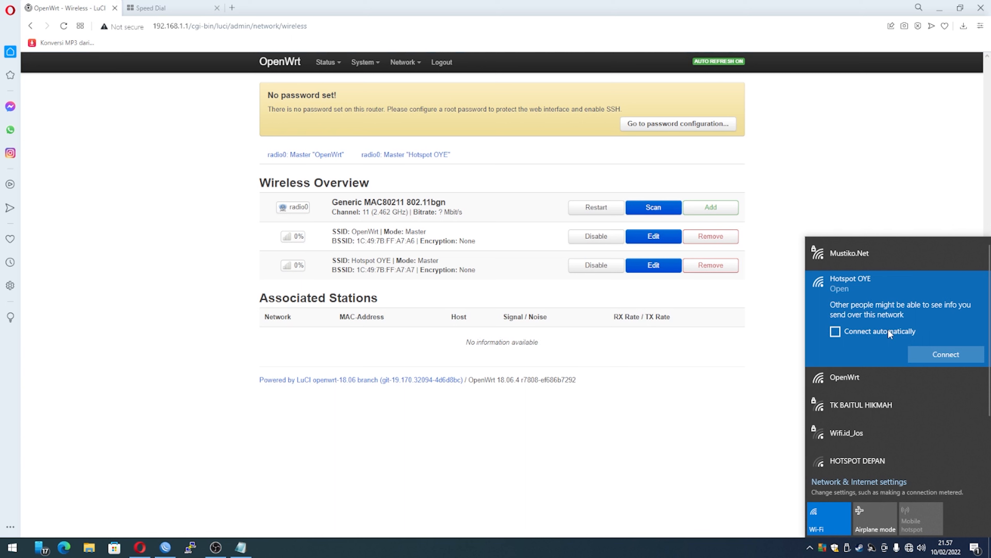
{"action": "left_click", "coordinate": [931, 353]}
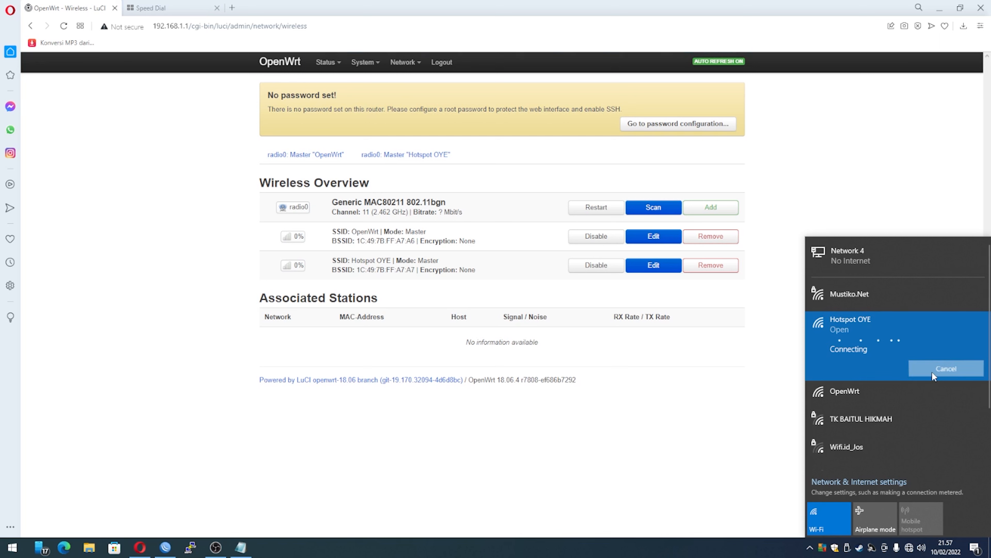
{"action": "left_click", "coordinate": [916, 372]}
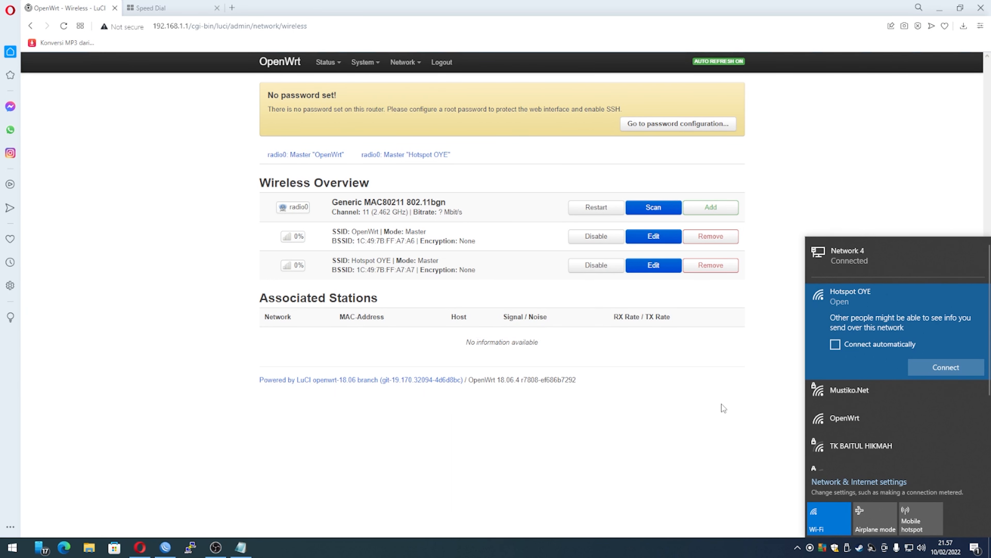
{"action": "left_click", "coordinate": [645, 400]}
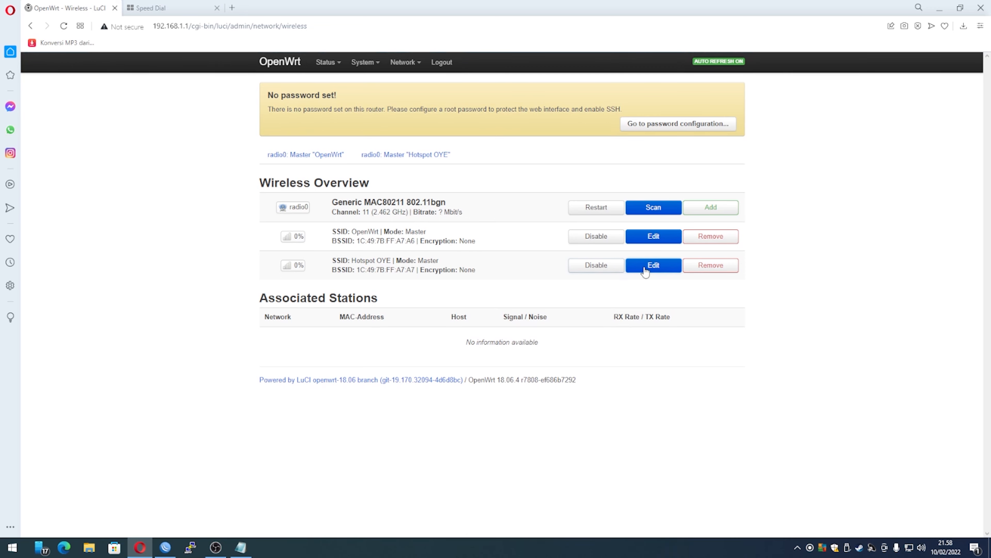
- Restart the VLAN222 interface and then the WAN interface from the Interfaces overview
{"action": "mouse_move", "coordinate": [399, 61]}
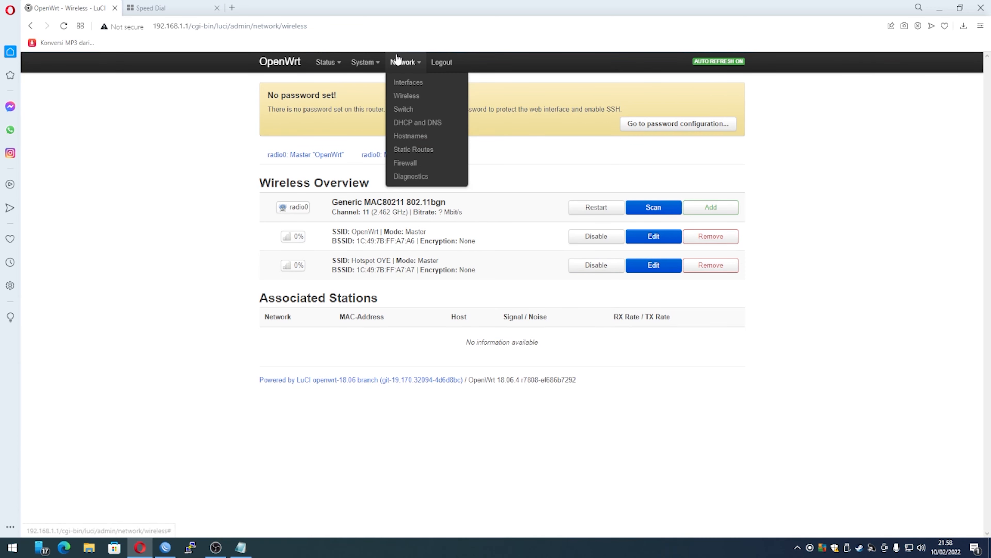
{"action": "left_click", "coordinate": [404, 86]}
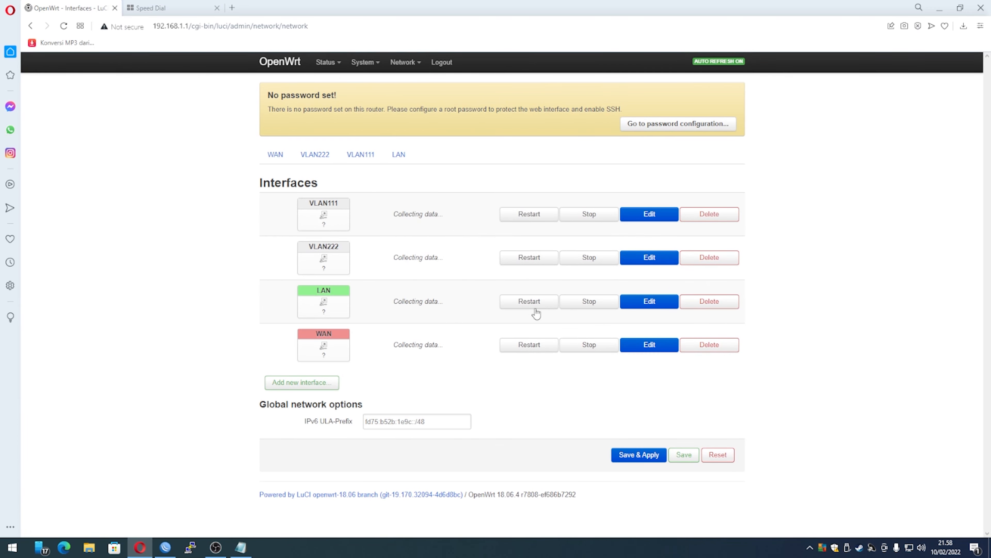
{"action": "left_click", "coordinate": [552, 297]}
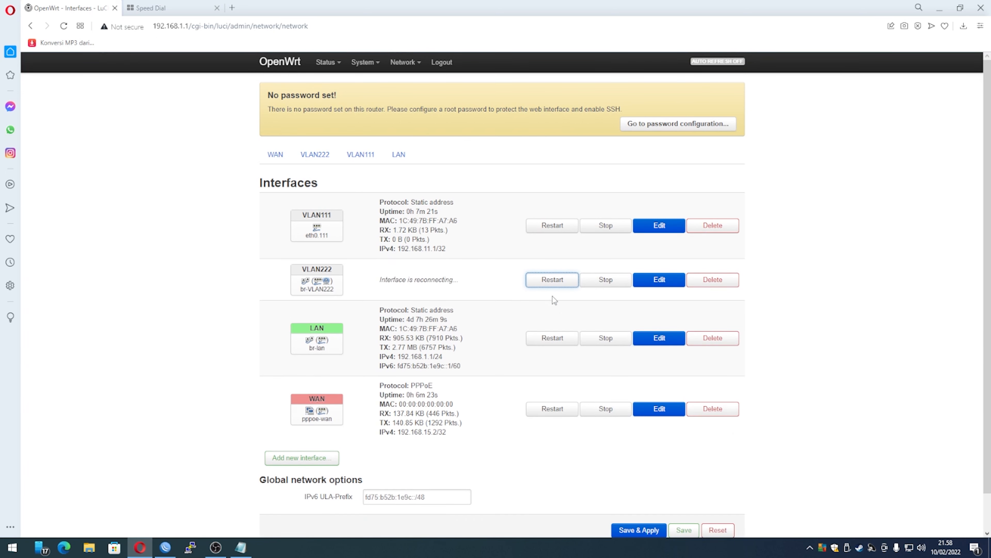
{"action": "left_click", "coordinate": [554, 419]}
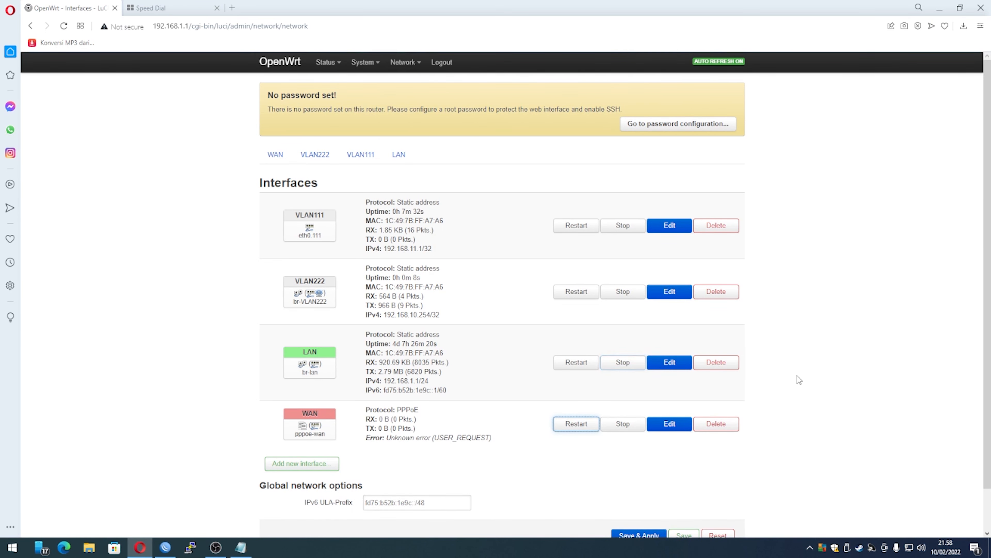
{"action": "left_click", "coordinate": [922, 548]}
{"action": "left_click", "coordinate": [910, 548]}
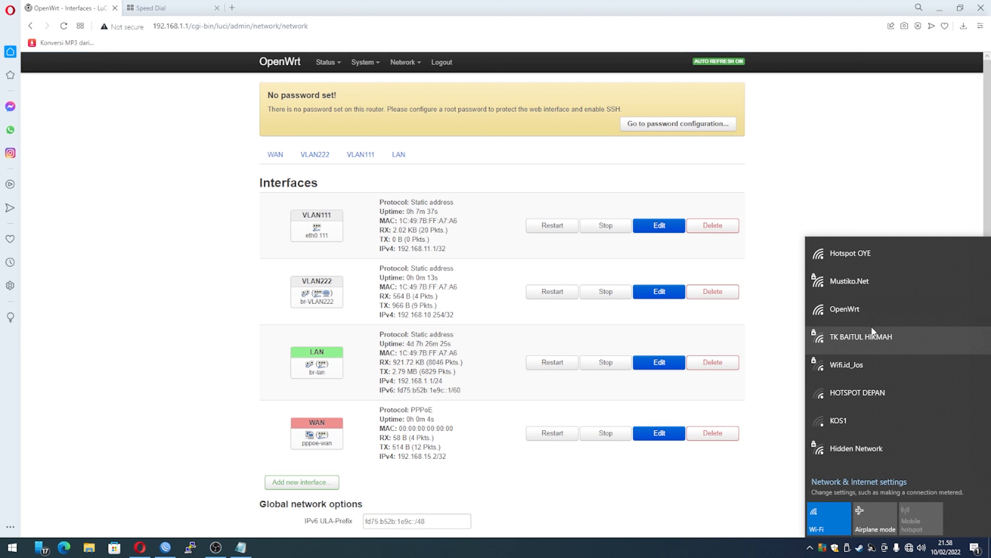
- Connect Windows to the open Hotspot OYE Wi-Fi network
{"action": "left_click", "coordinate": [866, 263]}
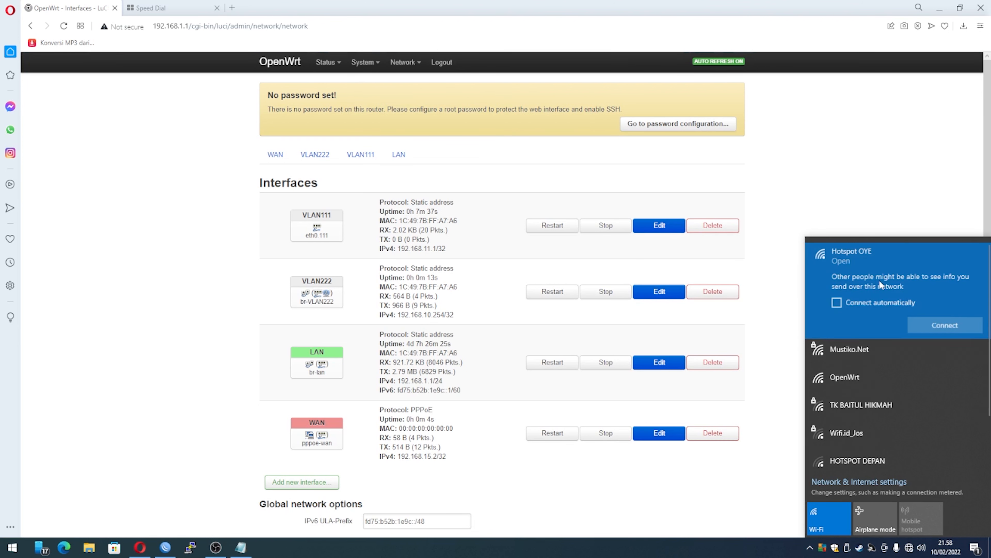
{"action": "left_click", "coordinate": [930, 328]}
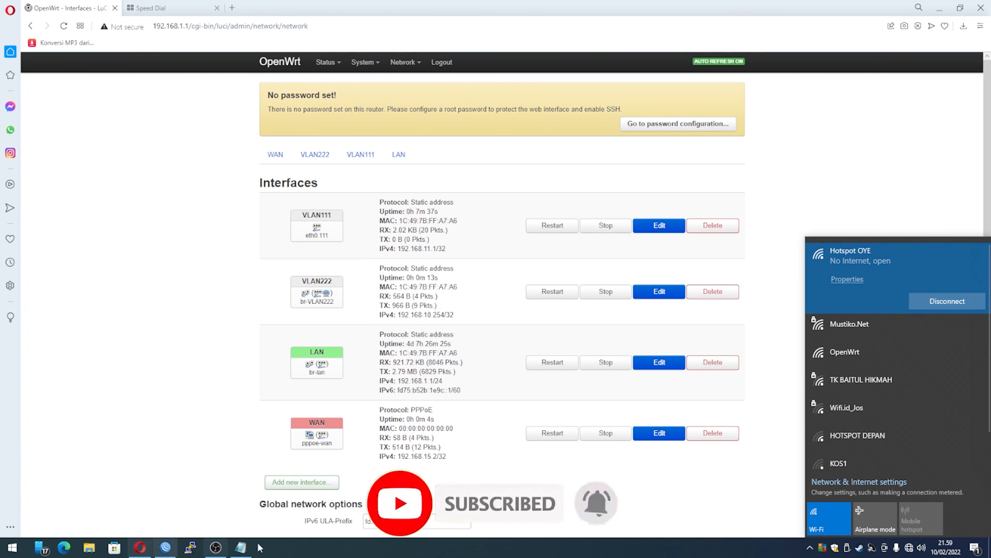
{"action": "left_click", "coordinate": [910, 548]}
{"action": "right_click", "coordinate": [909, 548]}
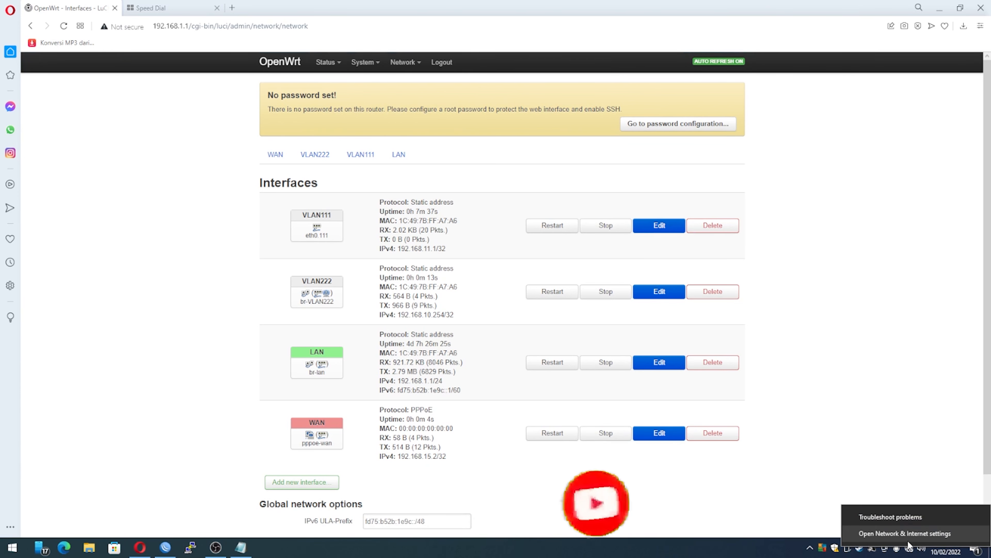
- Open the Wi-Fi adapter's connection details to confirm its 192.168.10.129 address
{"action": "left_click", "coordinate": [906, 536]}
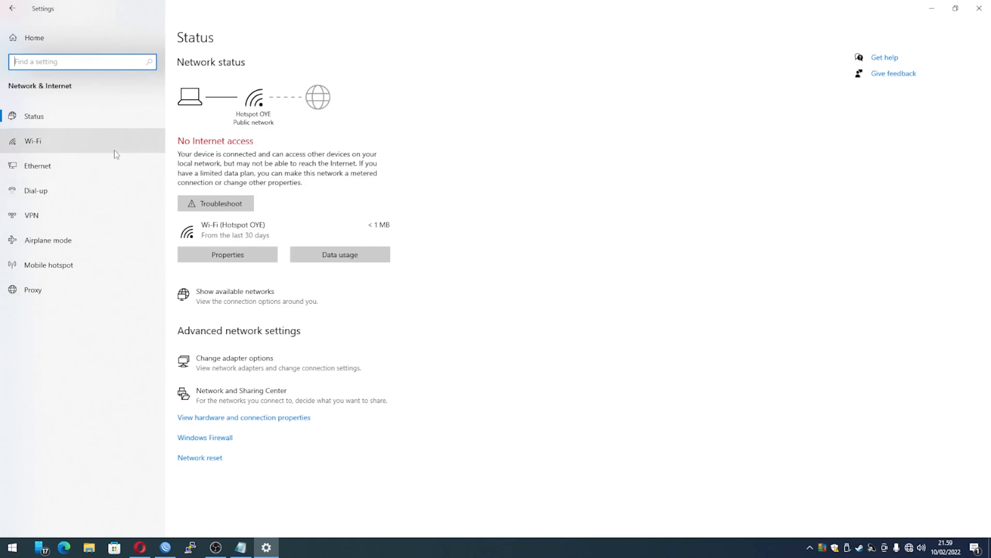
{"action": "left_click", "coordinate": [45, 142]}
{"action": "left_click", "coordinate": [43, 169]}
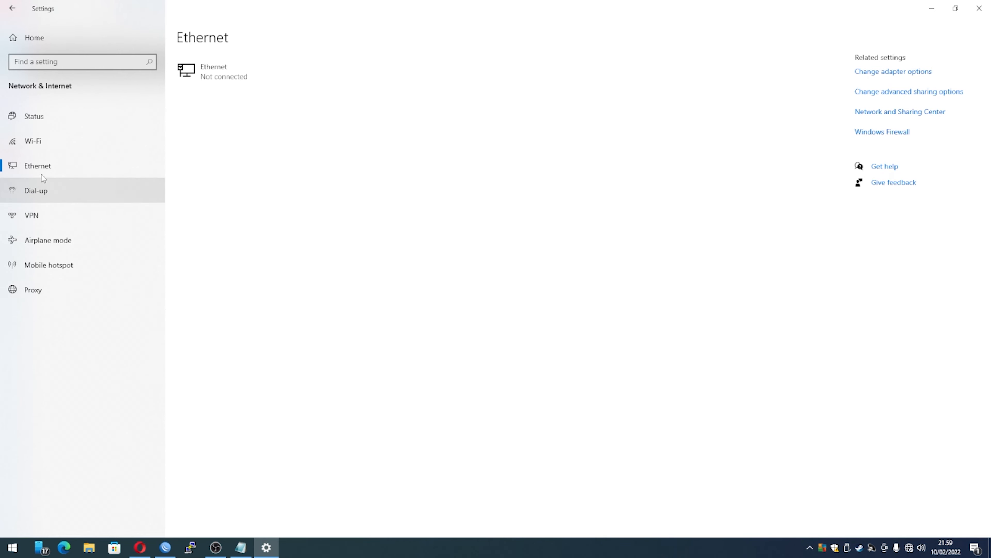
{"action": "left_click", "coordinate": [67, 117]}
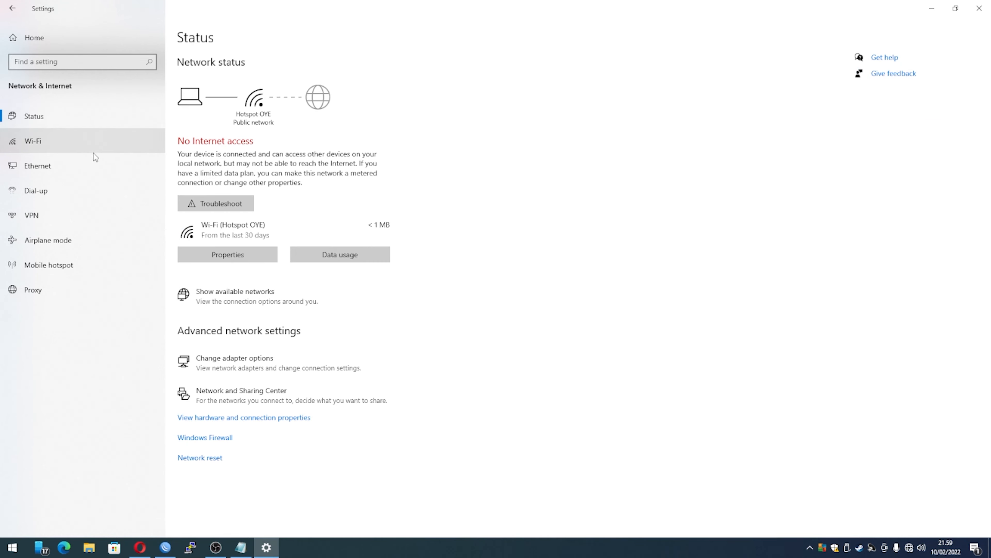
{"action": "left_click", "coordinate": [48, 172]}
{"action": "left_click", "coordinate": [908, 77]}
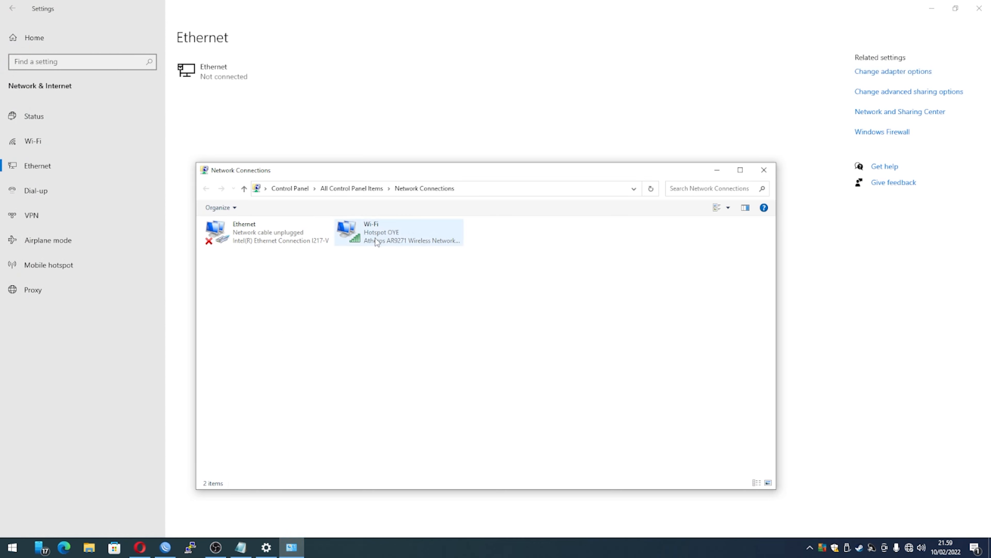
{"action": "left_click", "coordinate": [410, 234]}
{"action": "key", "text": "Return"}
{"action": "left_click", "coordinate": [438, 286]}
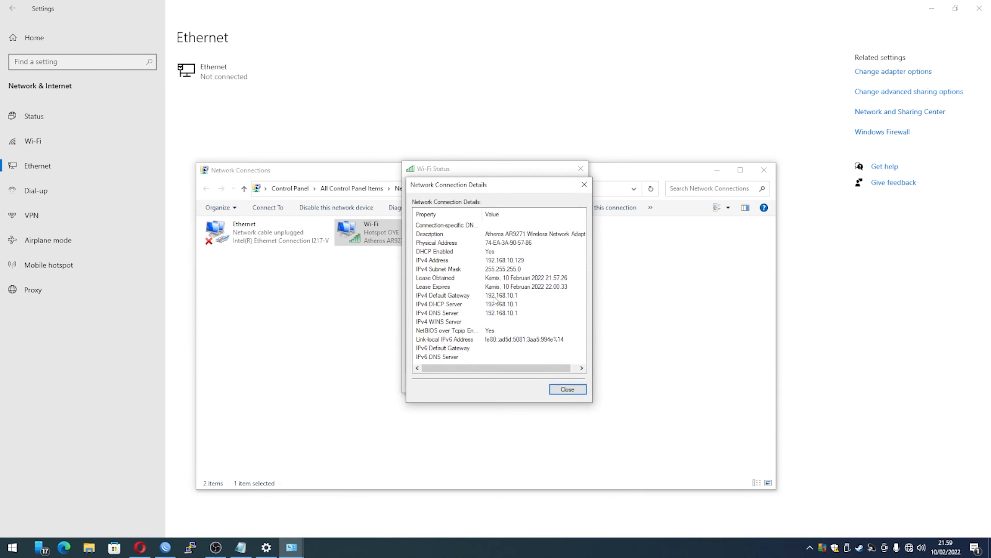
{"action": "left_click", "coordinate": [562, 389]}
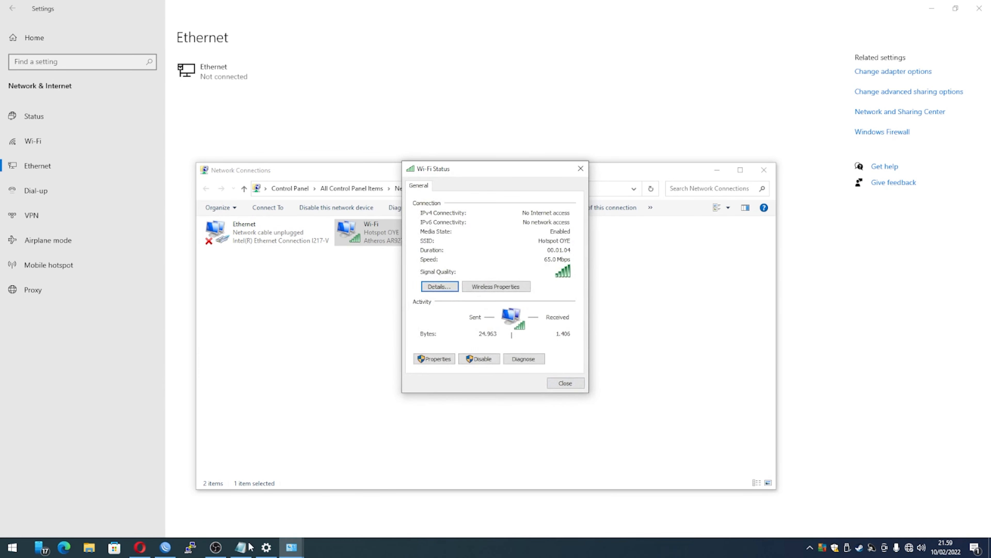
{"action": "left_click", "coordinate": [140, 547]}
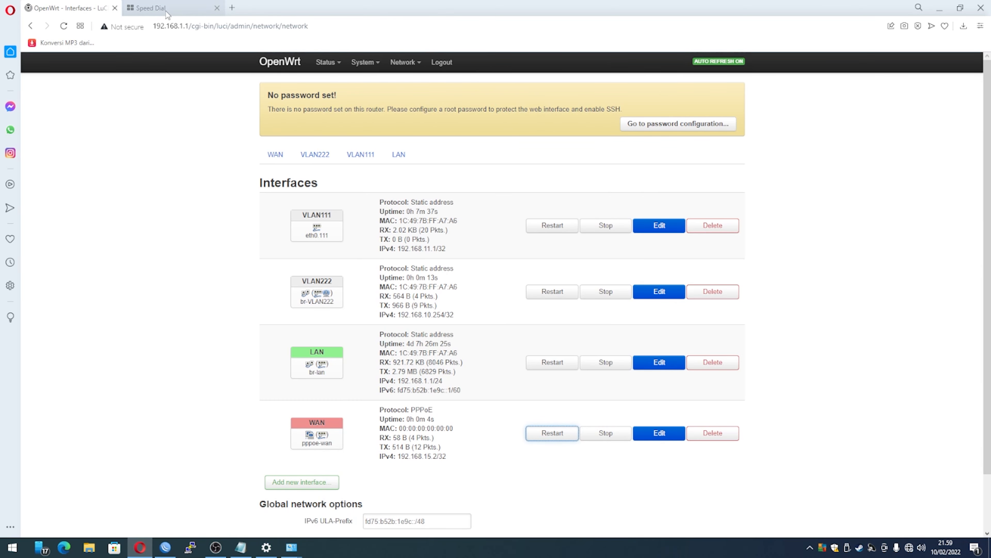
- Browse to 192.168.10.1 in a new Opera tab
{"action": "left_click", "coordinate": [232, 8]}
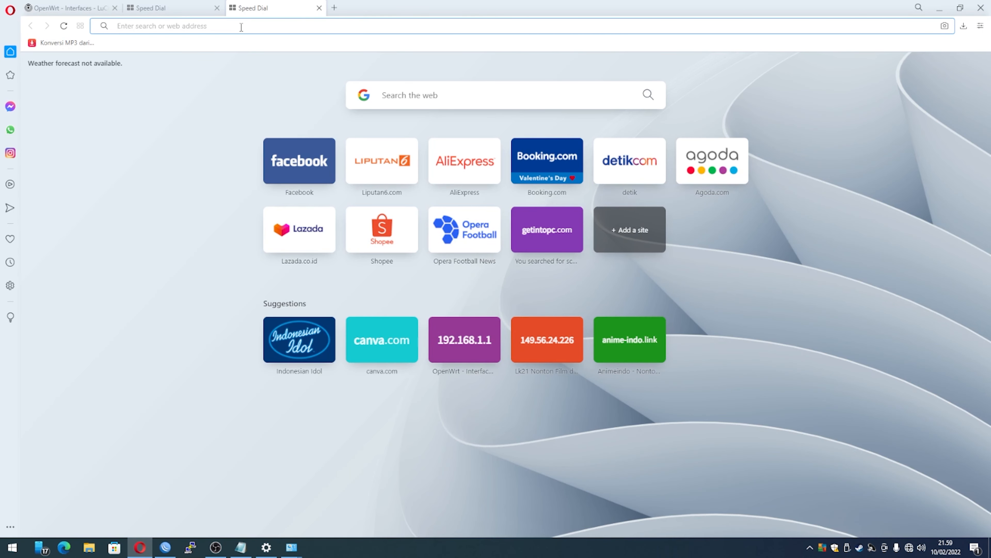
{"action": "type", "text": "192"}
{"action": "key", "text": "Right"}
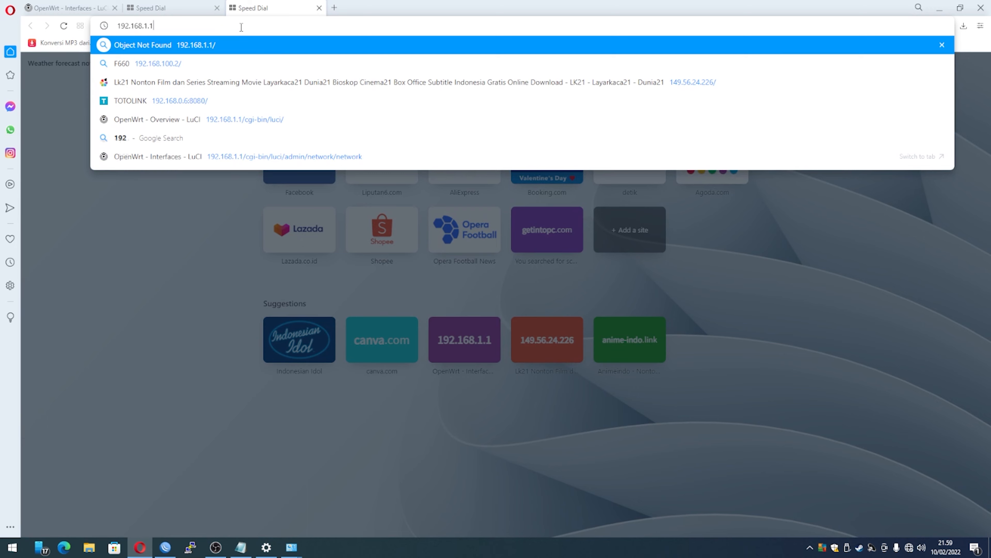
{"action": "key", "text": "BackSpace"}
{"action": "key", "text": "BackSpace"}
{"action": "type", "text": "0.1"}
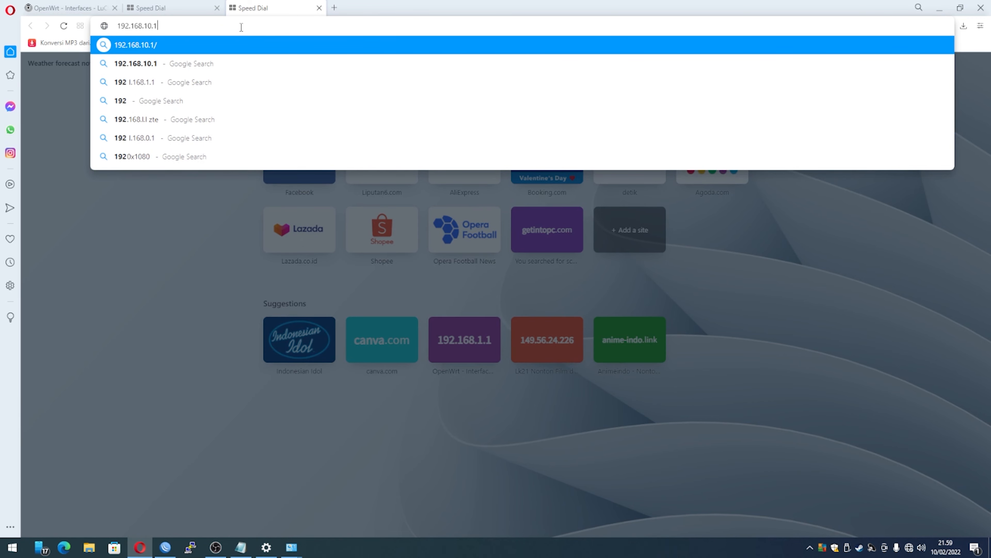
{"action": "key", "text": "Return"}
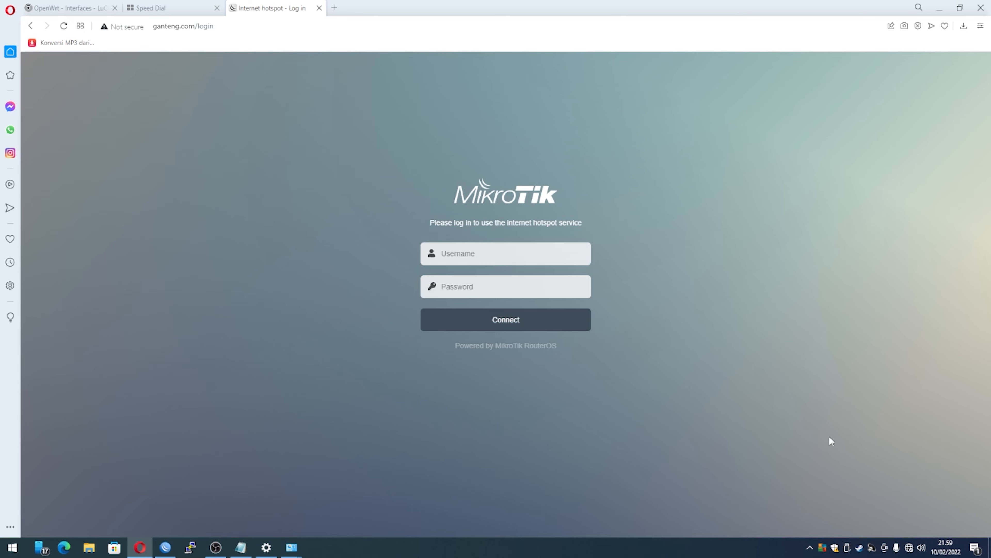
- Log in to the MikroTik hotspot with the account's username and password
{"action": "left_click", "coordinate": [494, 253]}
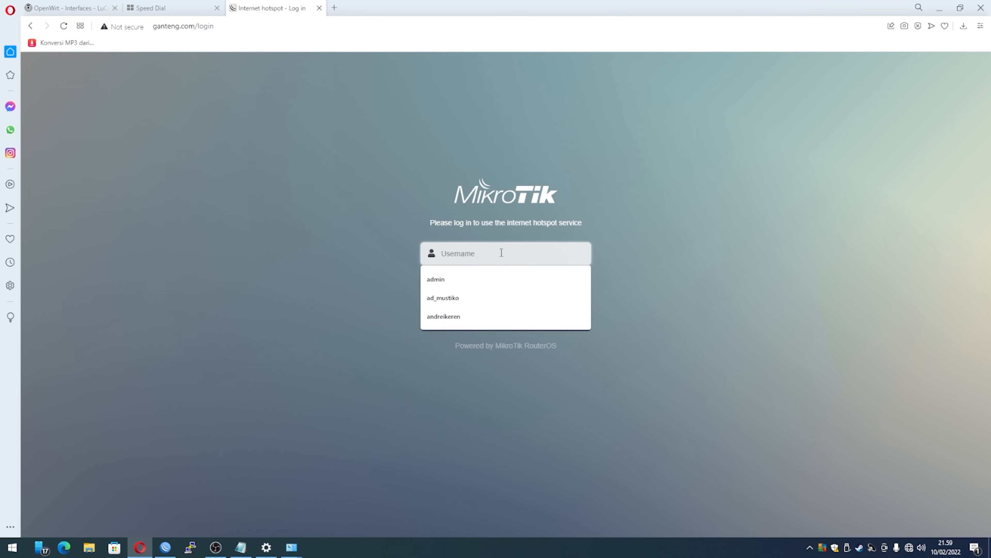
{"action": "left_click", "coordinate": [724, 282]}
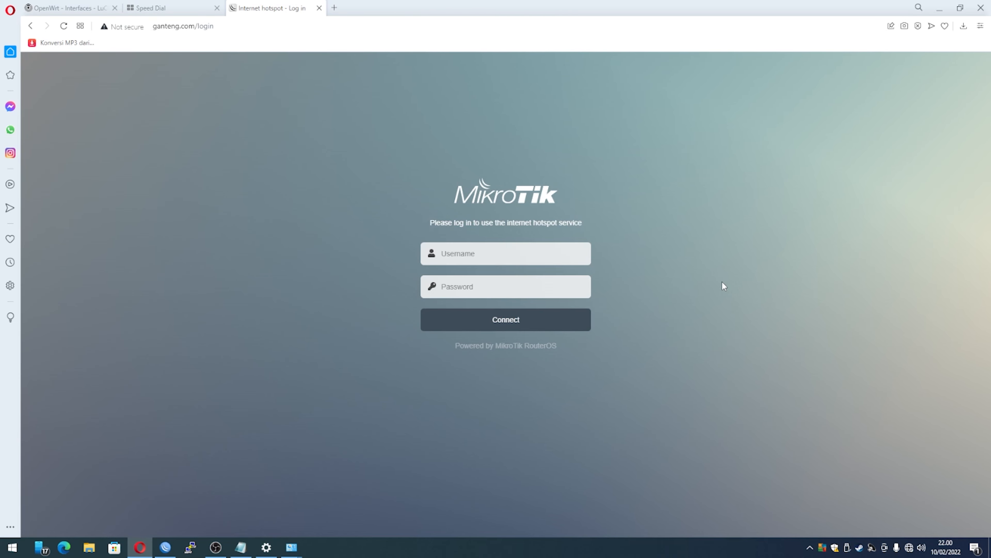
{"action": "left_click", "coordinate": [547, 257]}
{"action": "type", "text": "adn"}
{"action": "key", "text": "BackSpace"}
{"action": "key", "text": "BackSpace"}
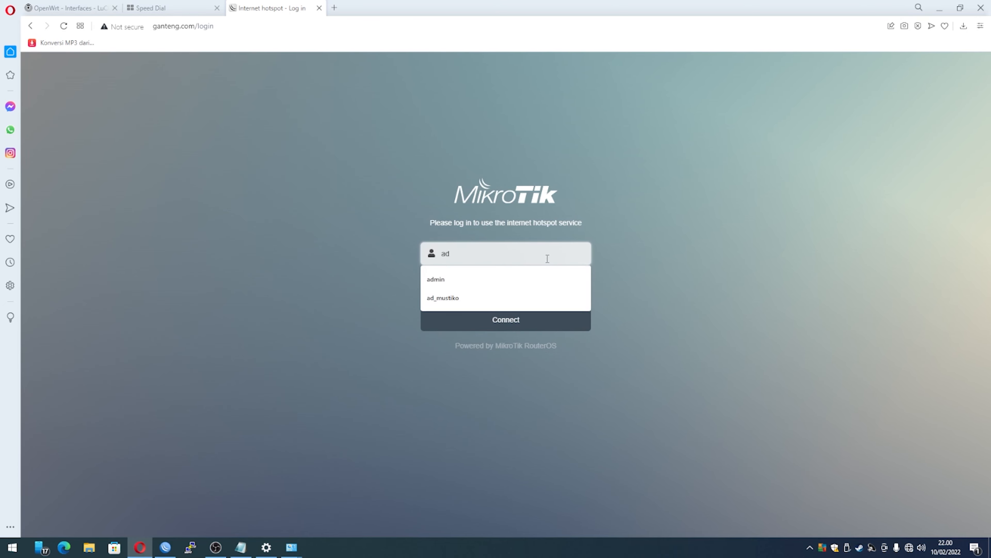
{"action": "type", "text": "ndrei"}
{"action": "key", "text": "Tab"}
{"action": "type", "text": "******"}
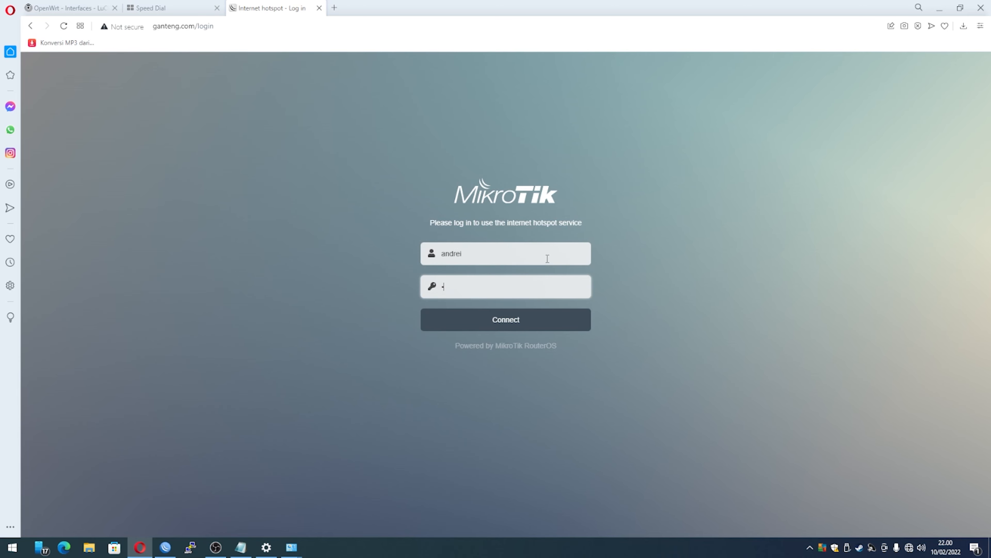
{"action": "key", "text": "Return"}
{"action": "left_click", "coordinate": [537, 321]}
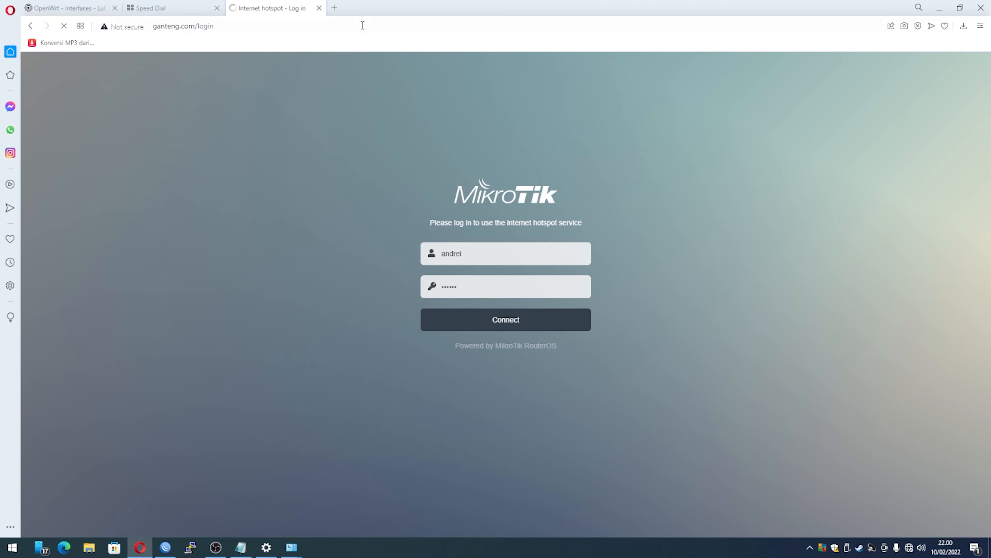
{"action": "left_click", "coordinate": [335, 8]}
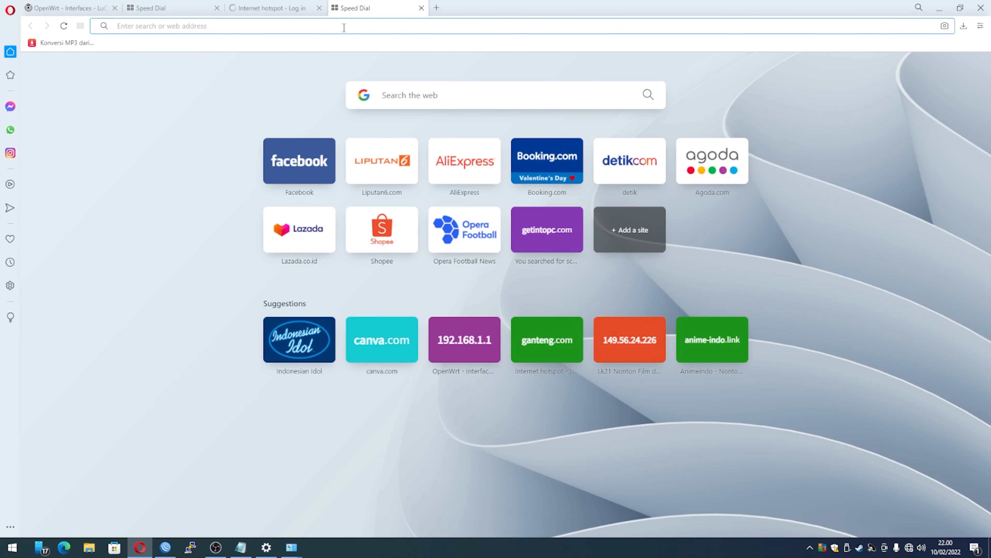
- Load 192.168.10.254 in the new tab
{"action": "left_click", "coordinate": [344, 27]}
{"action": "type", "text": "192.168."}
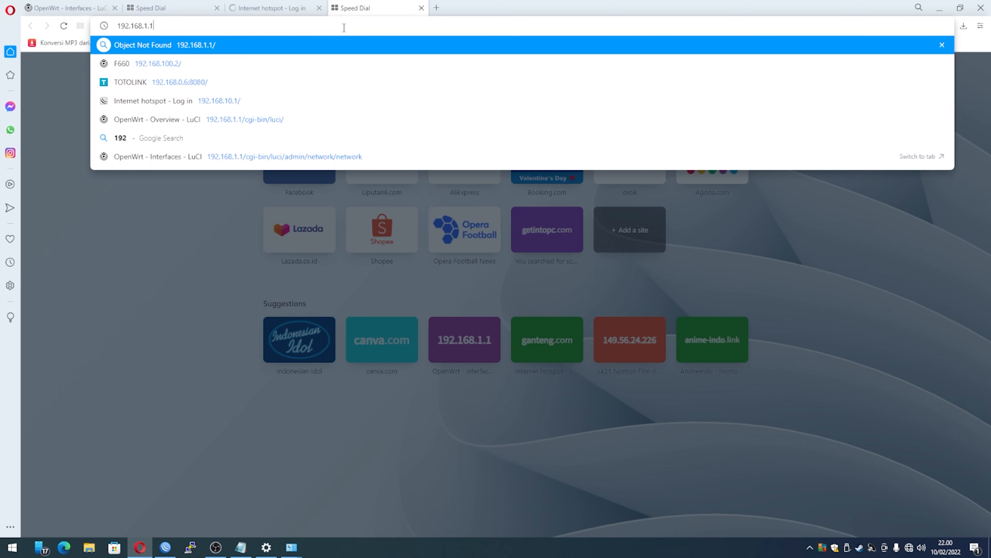
{"action": "type", "text": "10.254"}
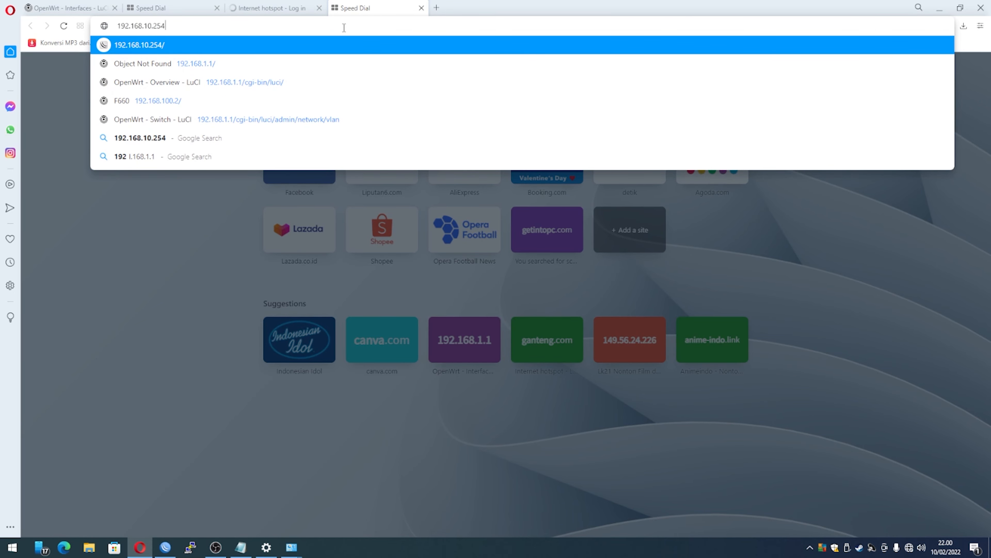
{"action": "key", "text": "Return"}
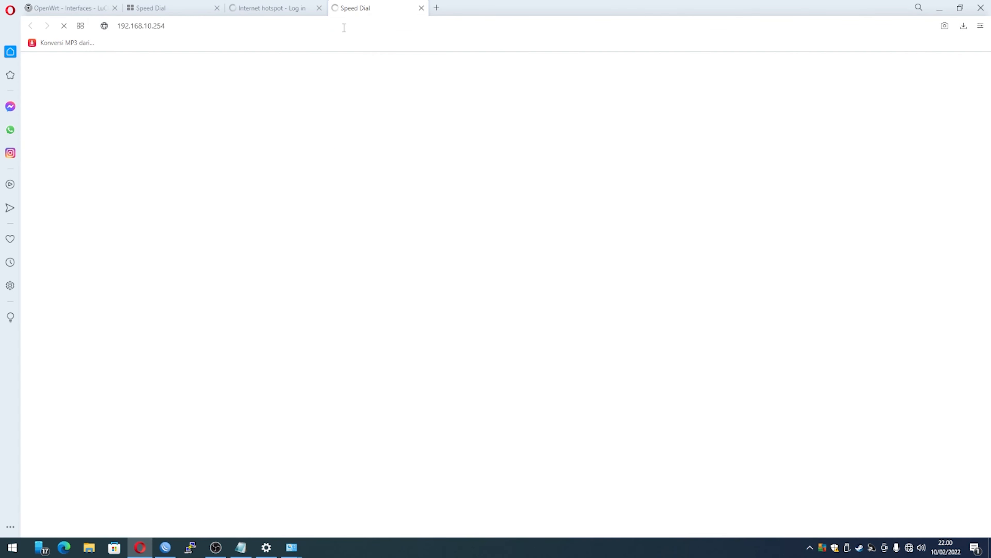
- Finish the hotspot login to get client IP 192.168.10.130, then check the Hotspot OYE Wi-Fi status
{"action": "left_click", "coordinate": [279, 13]}
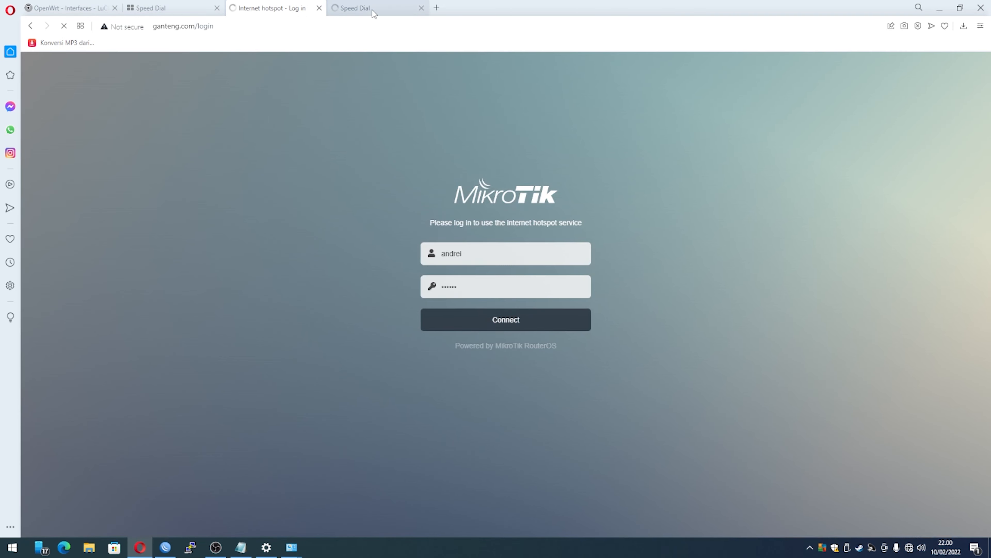
{"action": "left_click", "coordinate": [353, 11]}
{"action": "left_click", "coordinate": [285, 10]}
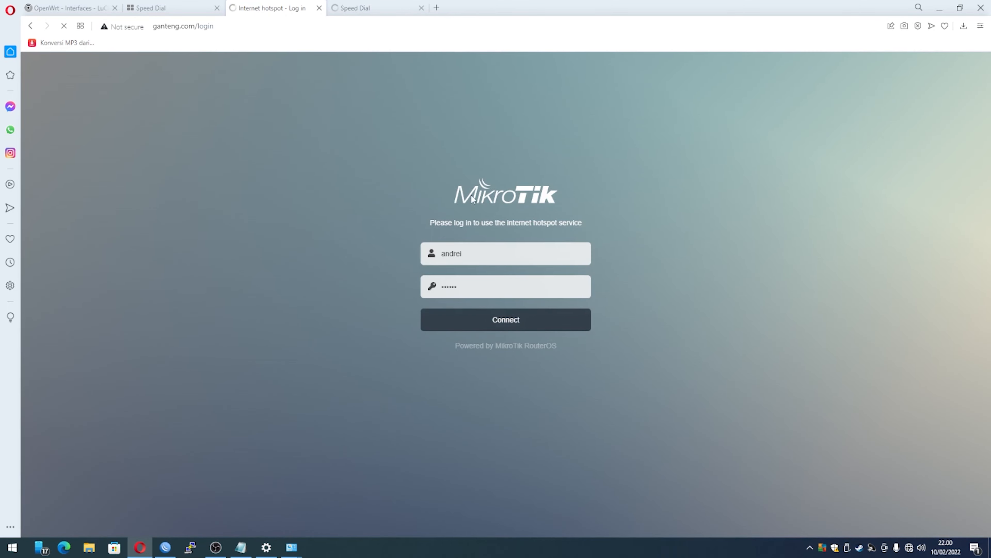
{"action": "left_click", "coordinate": [499, 253]}
{"action": "left_click", "coordinate": [528, 327]}
{"action": "left_click", "coordinate": [910, 548]}
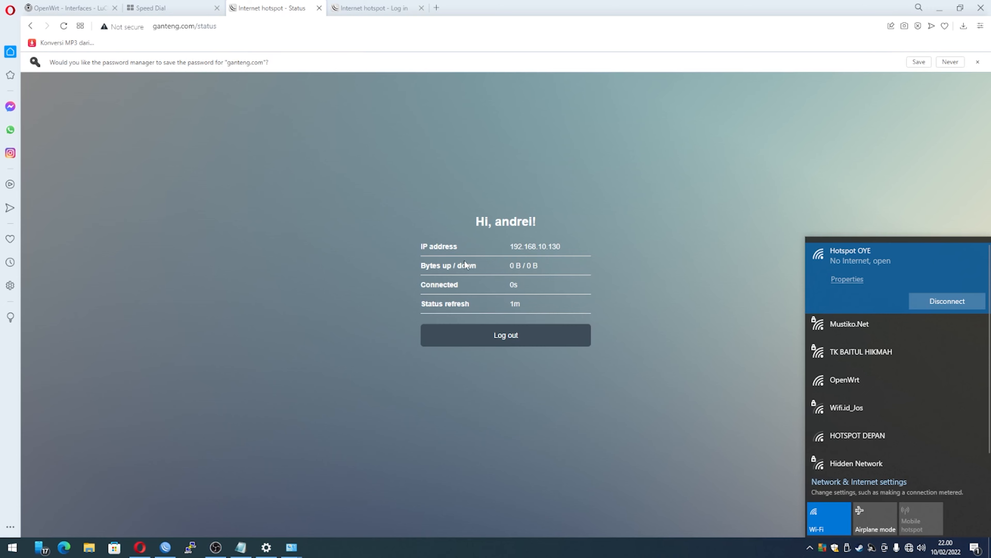
- Compare the hotspot Status and Log in tabs, then start a fresh Speed Dial tab
{"action": "left_click", "coordinate": [373, 8]}
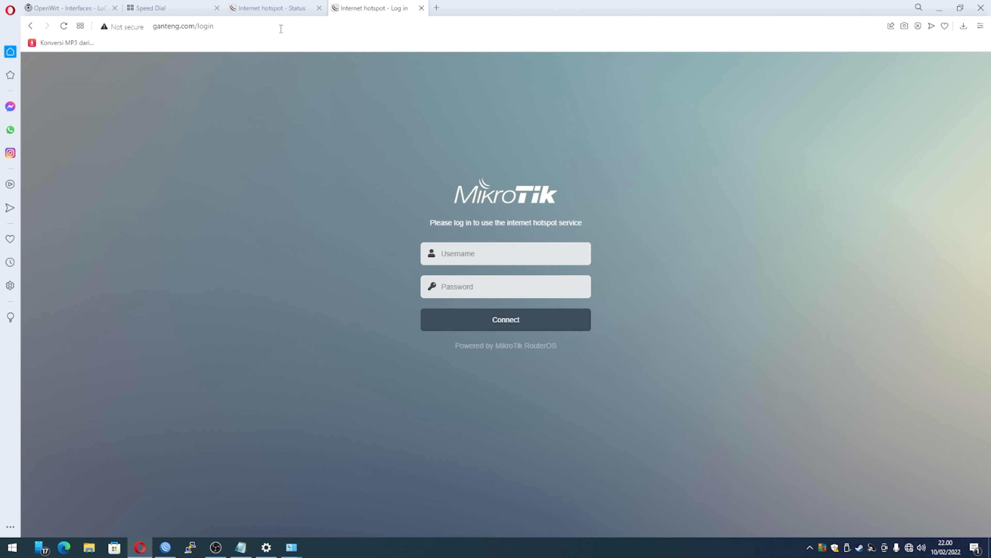
{"action": "left_click", "coordinate": [264, 12]}
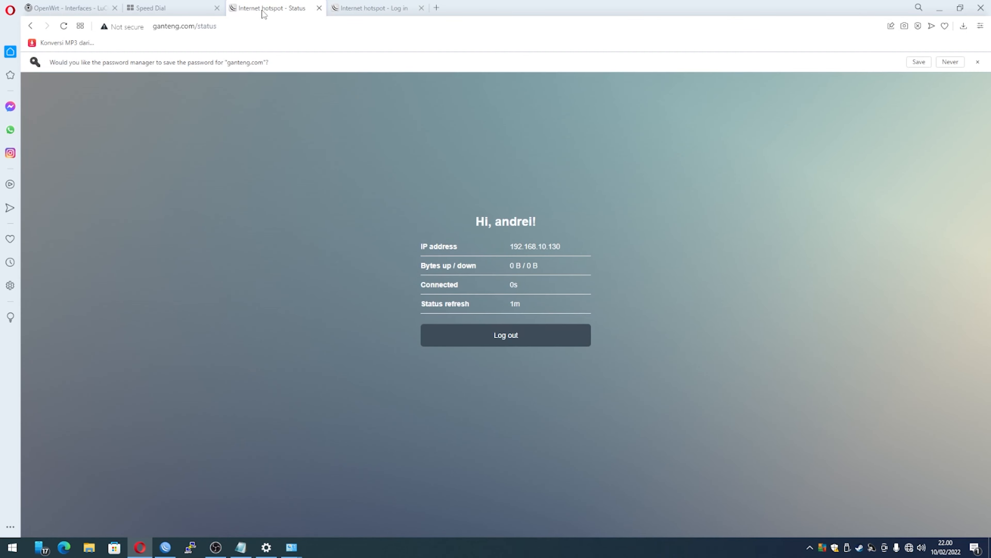
{"action": "key", "text": "ctrl+Tab"}
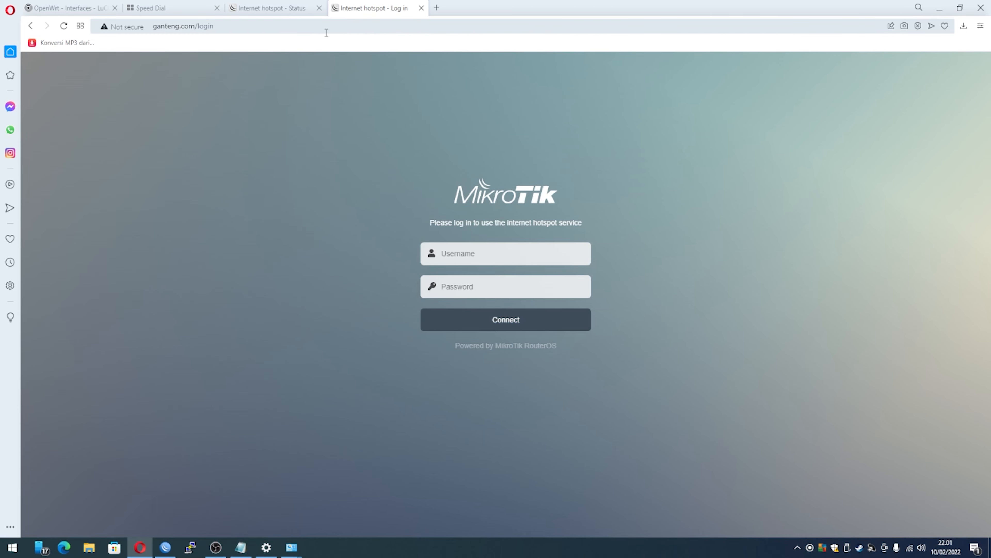
{"action": "left_click", "coordinate": [273, 11]}
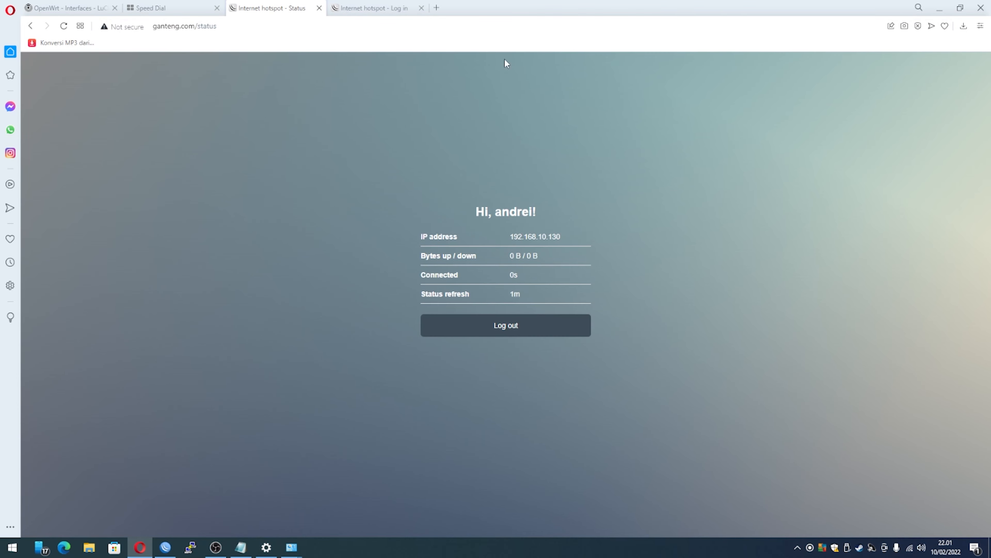
{"action": "left_click", "coordinate": [436, 8]}
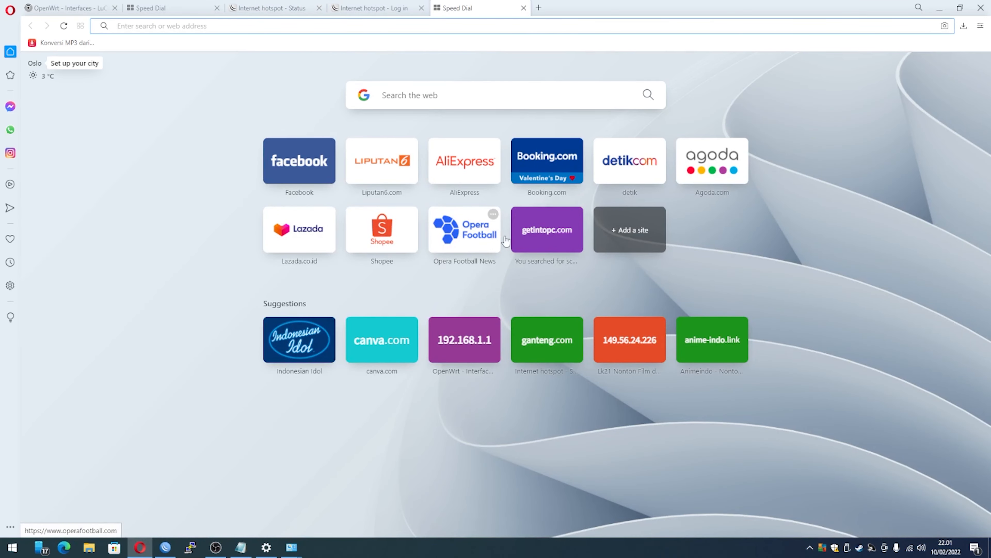
- Load youtube.com, go to your own channel, and pause its featured Mikrotik setup video
{"action": "type", "text": "youtube.com"}
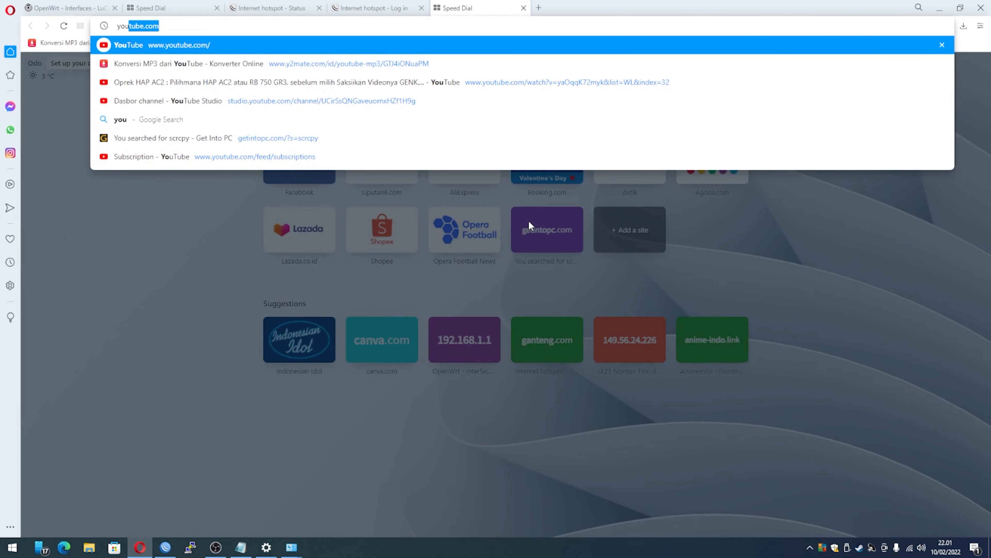
{"action": "key", "text": "Return"}
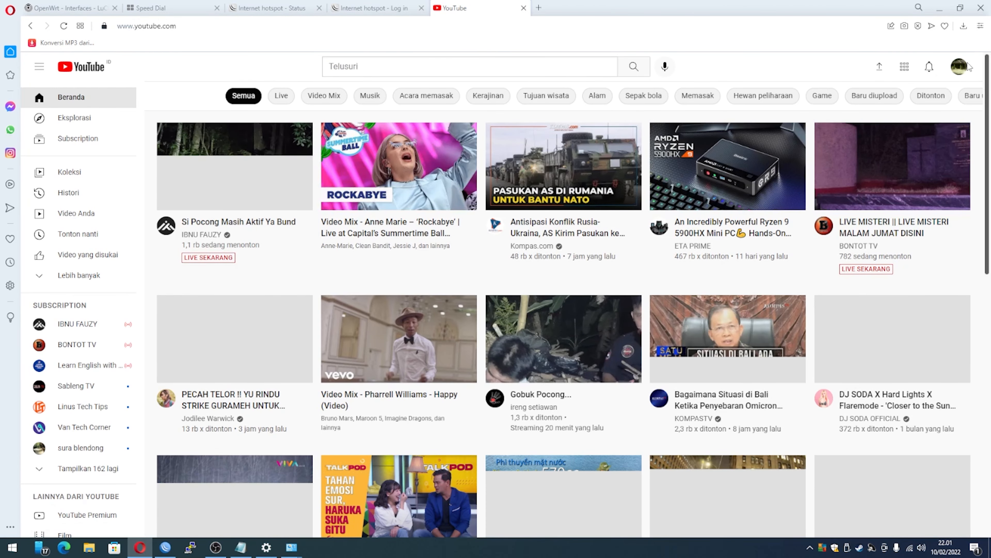
{"action": "left_click", "coordinate": [959, 66]}
{"action": "left_click", "coordinate": [883, 127]}
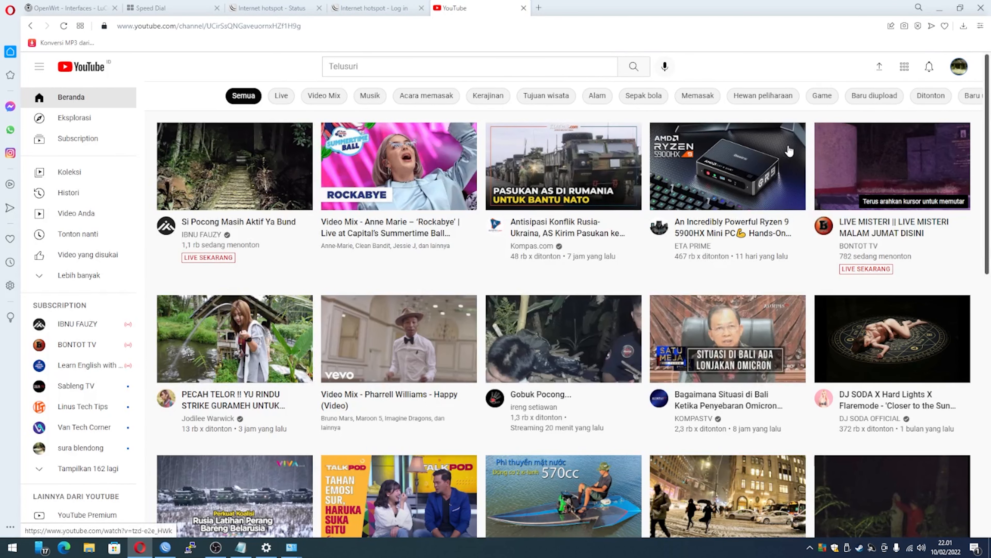
{"action": "scroll", "coordinate": [593, 222], "scroll_direction": "down", "scroll_amount": 4}
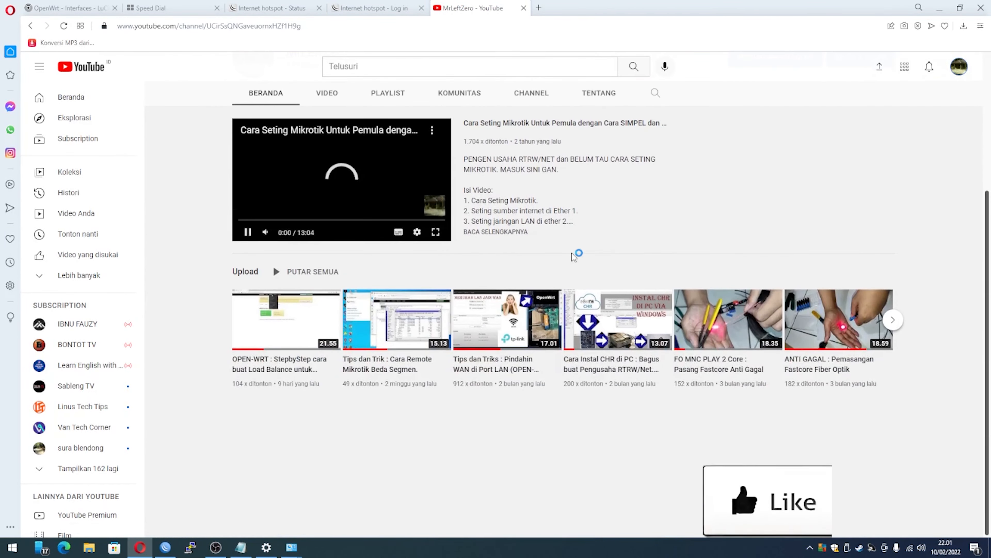
{"action": "scroll", "coordinate": [523, 224], "scroll_direction": "up", "scroll_amount": 2}
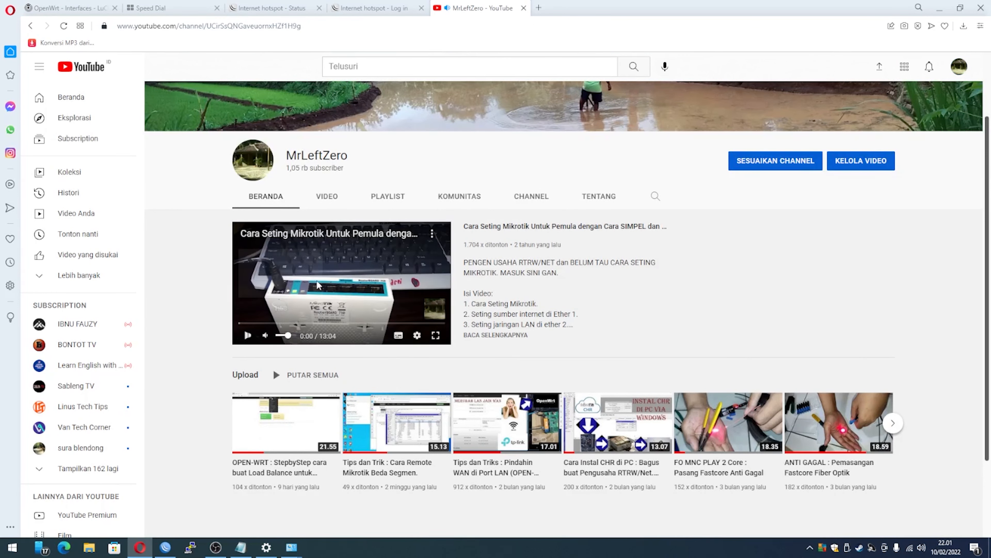
{"action": "left_click", "coordinate": [349, 251]}
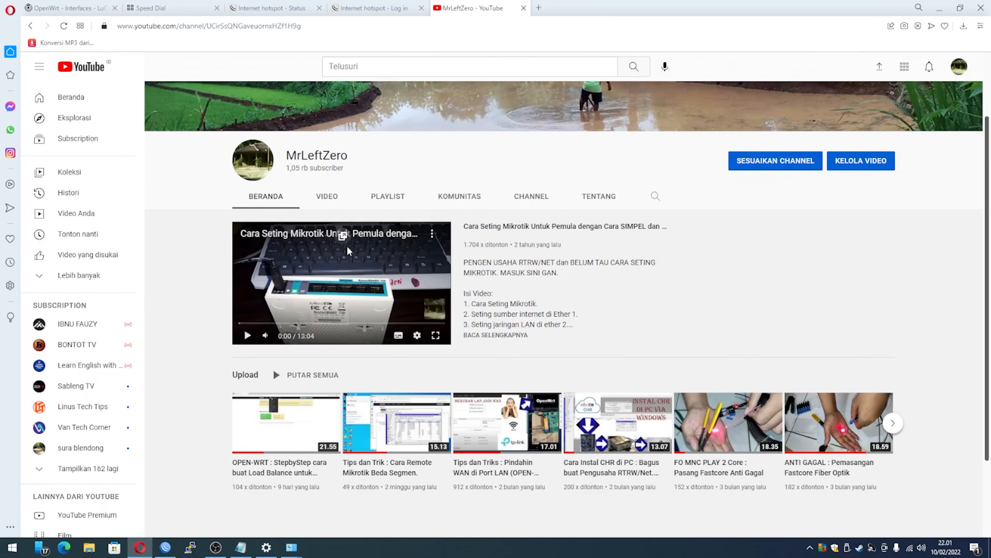